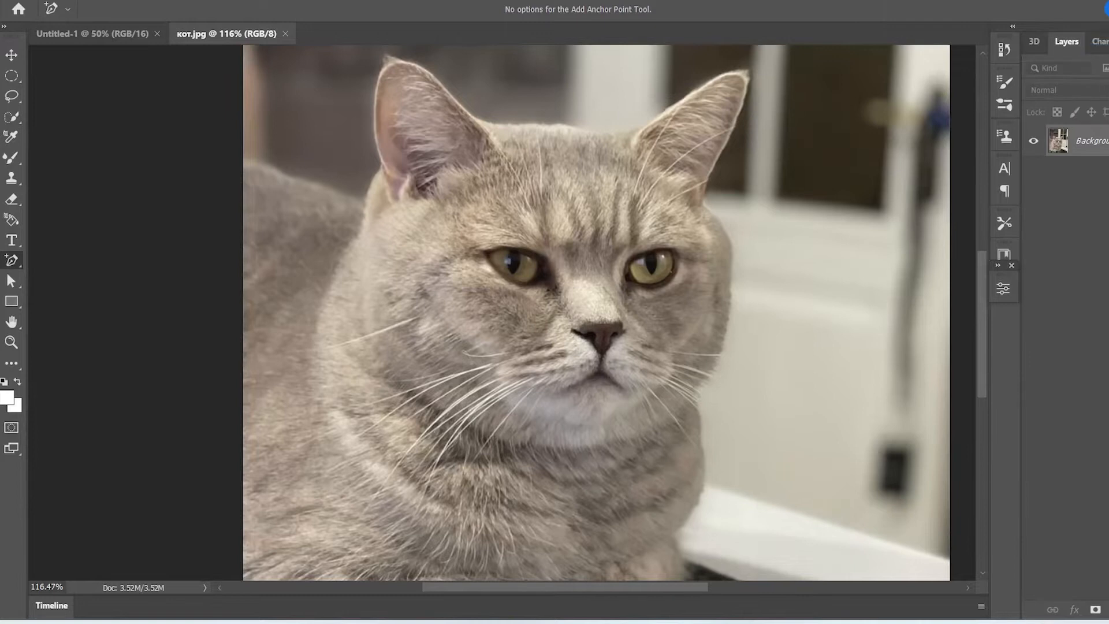
Change the workspace layout so the Navigator is shown above the Layers panel
left_click(1105, 10)
left_click(1094, 83)
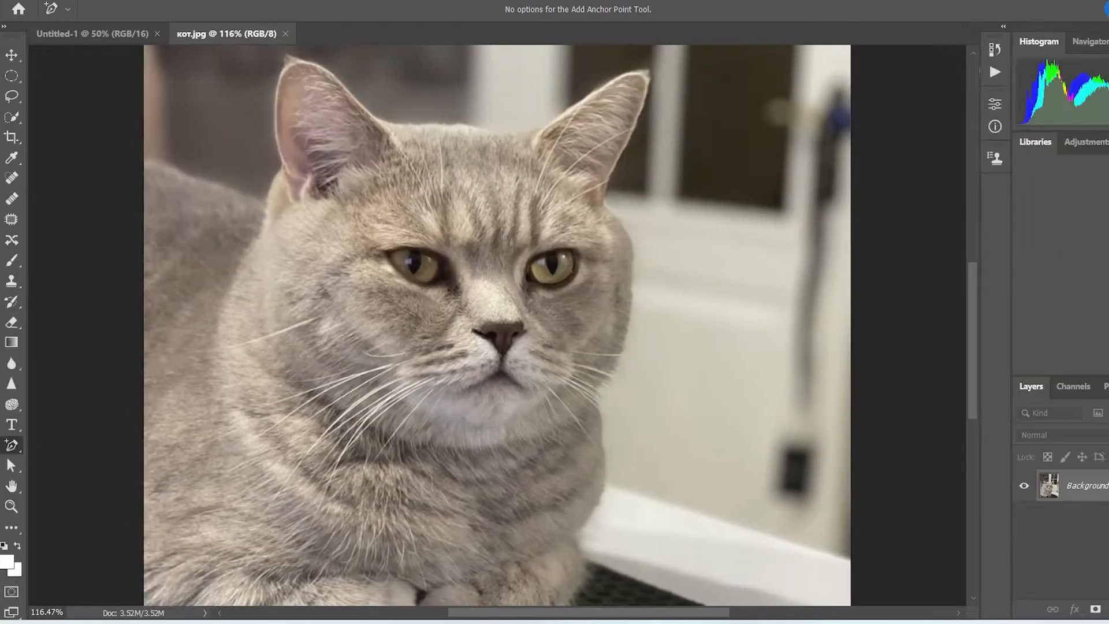
left_click(1105, 10)
left_click(1101, 66)
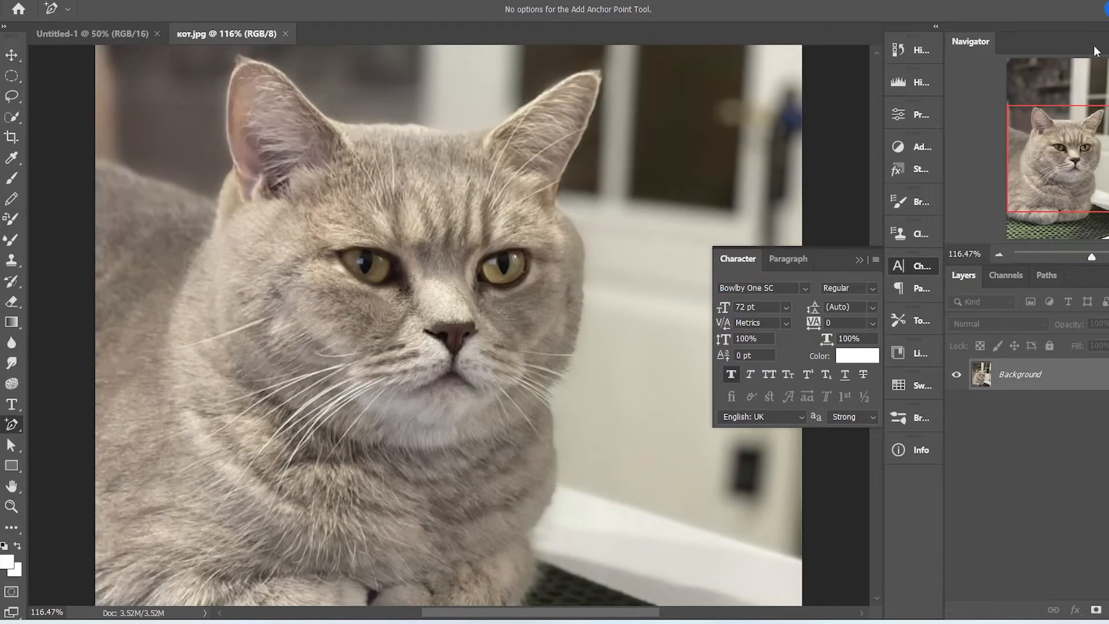
Duplicate the Background layer and start a Pen path curving from the cat's chest up to its left-hand cheek
key("ctrl+j")
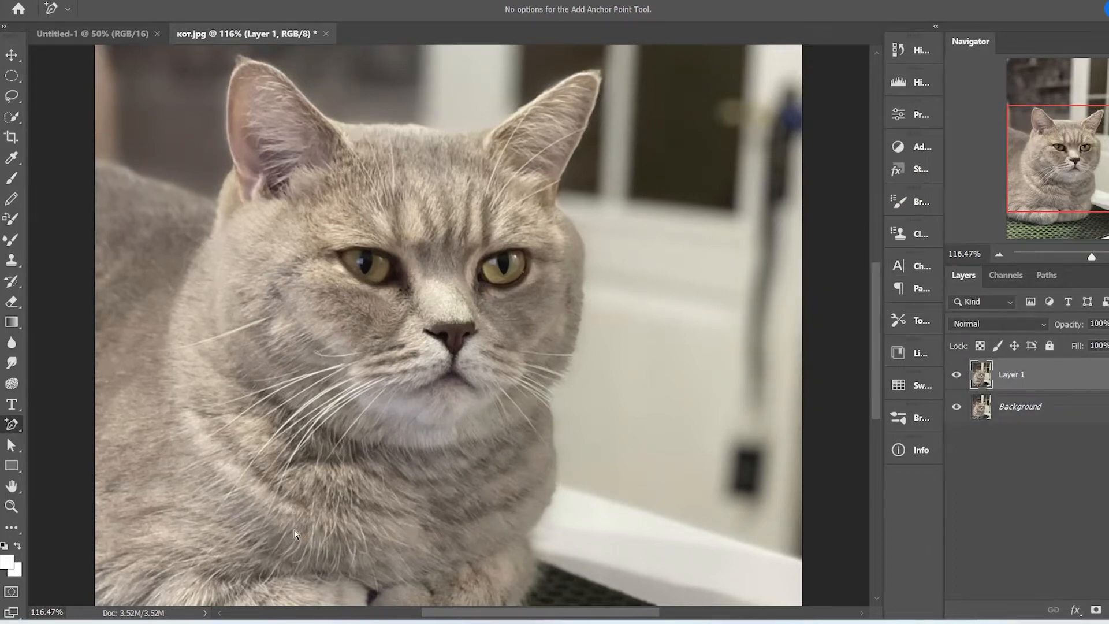
right_click(12, 425)
left_click(86, 453)
left_click(269, 510)
left_click(172, 350)
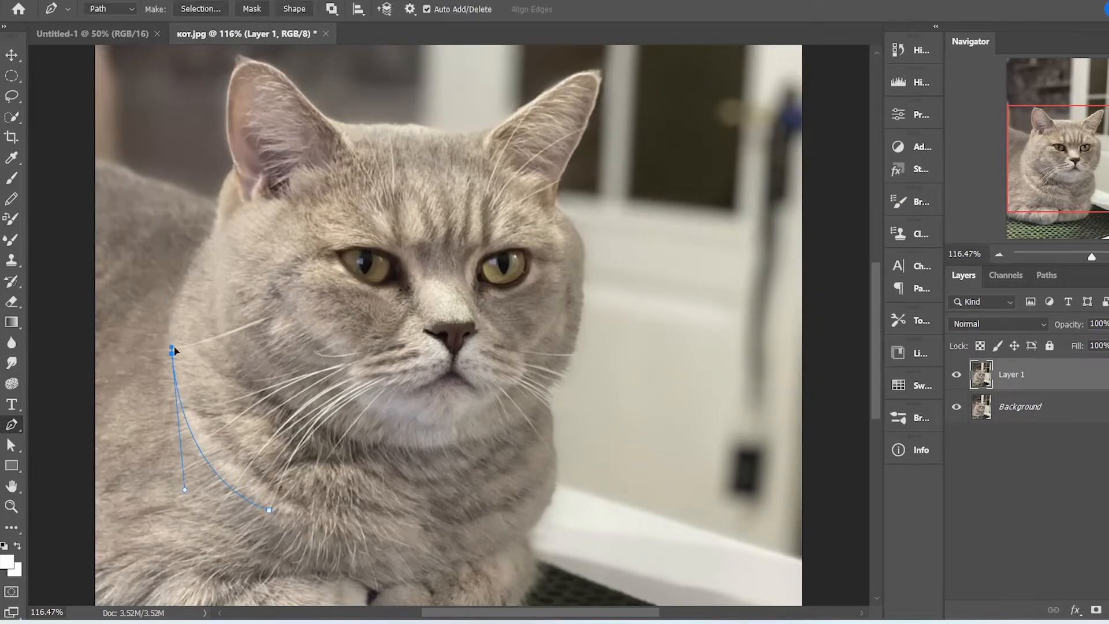
Continue the Pen path up the left-hand side of the cat's head and along the outer edge of the ear
left_click(209, 237)
left_click_drag(245, 178, 226, 135)
key("ctrl+z")
left_click_drag(218, 210, 221, 196)
left_click(234, 167)
scroll(248, 116, "up", 2)
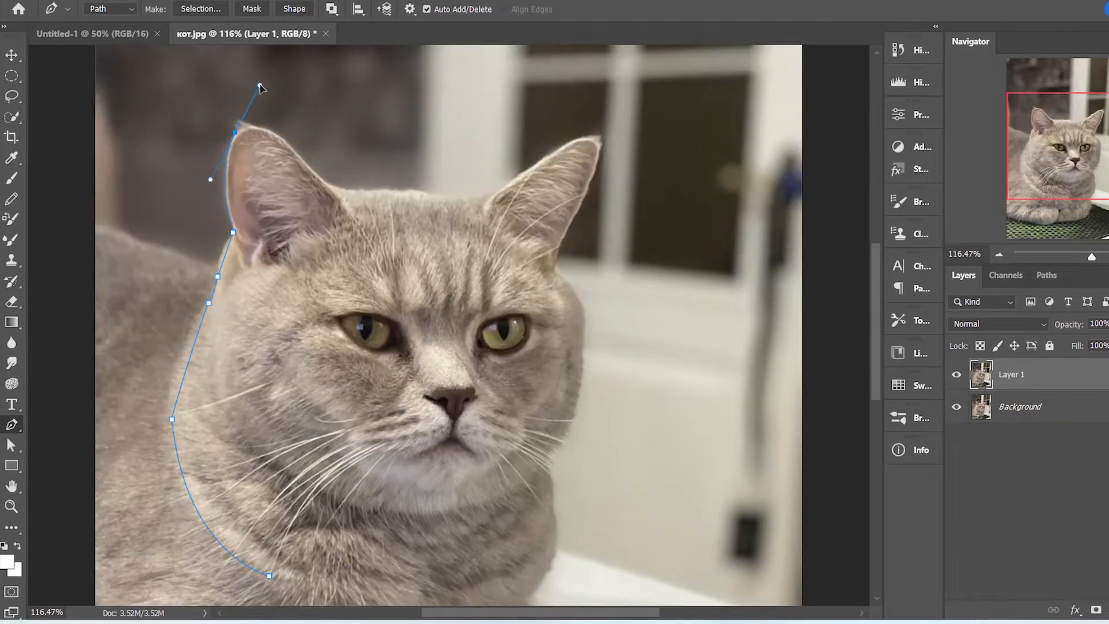
Trace the Pen path around the left-hand ear tip and across the top of the head to the other ear
left_click_drag(260, 86, 238, 119)
left_click_drag(331, 184, 341, 188)
left_click(443, 197)
left_click(479, 197)
left_click(506, 184)
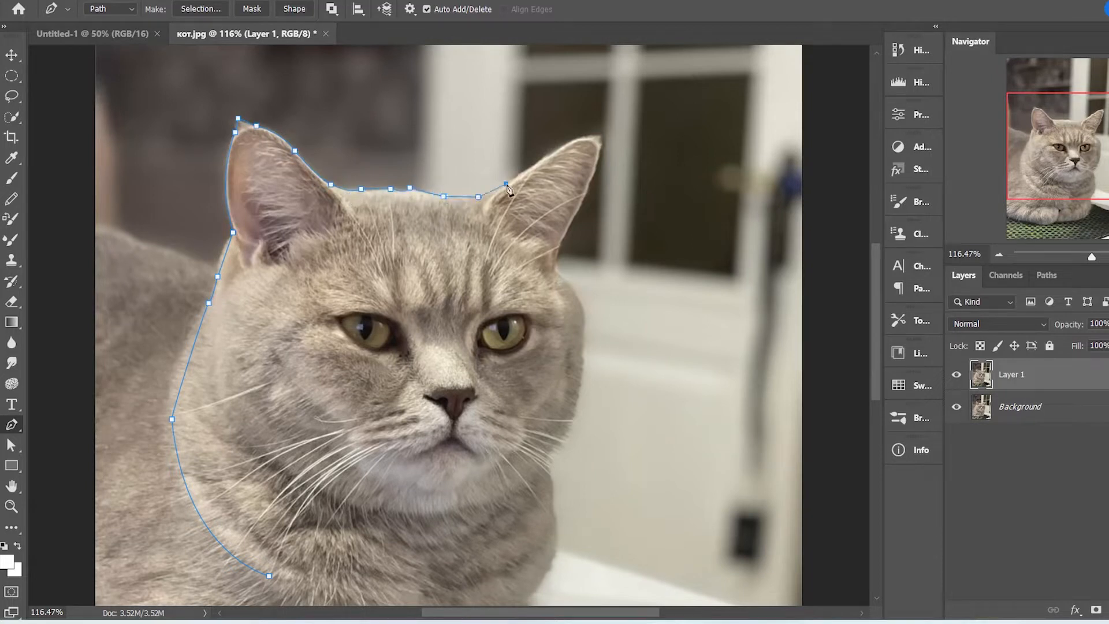
Trace the Pen path around the right-hand ear and down the cat's cheek to the neck
left_click(574, 139)
left_click_drag(601, 135, 601, 168)
left_click(562, 241)
left_click(555, 268)
left_click(584, 309)
left_click(583, 355)
left_click_drag(555, 449, 534, 467)
left_click(553, 476)
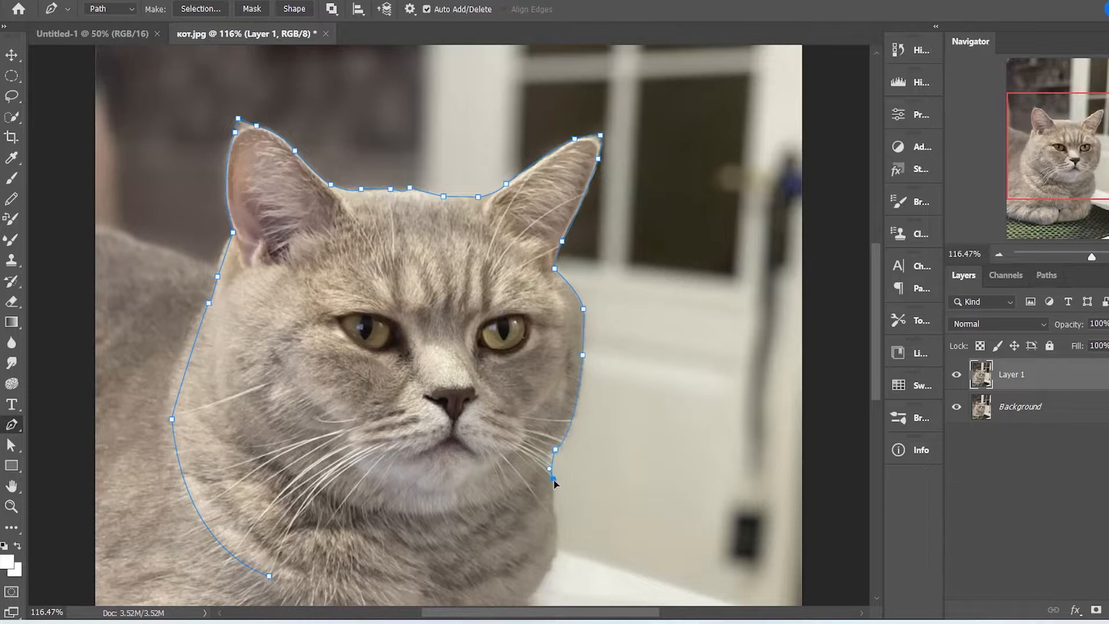
Continue the Pen path down the neck and across the chest, closing it at its starting point
scroll(552, 475, "down", 3)
left_click(559, 363)
left_click(540, 440)
left_click_drag(453, 482, 399, 498)
left_click(275, 425)
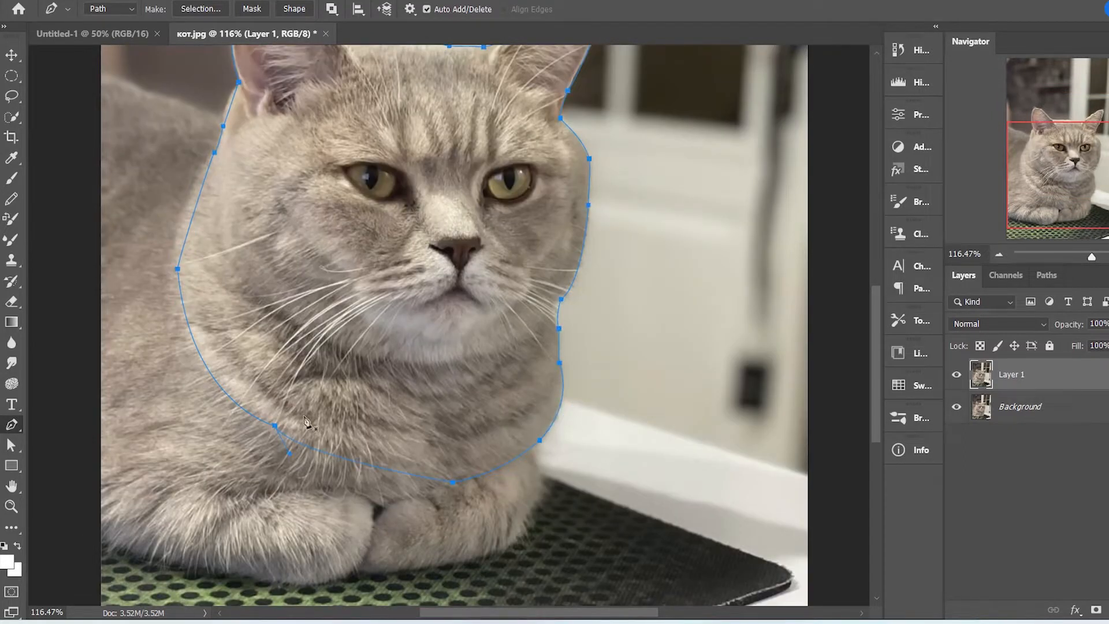
Refine the closed path along the left-hand cheek by removing an extra anchor point and reshaping the curve
left_click(223, 126)
mouse_move(177, 269)
left_mouse_down()
mouse_move(184, 278)
mouse_move(29, 386)
left_mouse_up()
key("ctrl+z")
key("b")
left_click(4, 430)
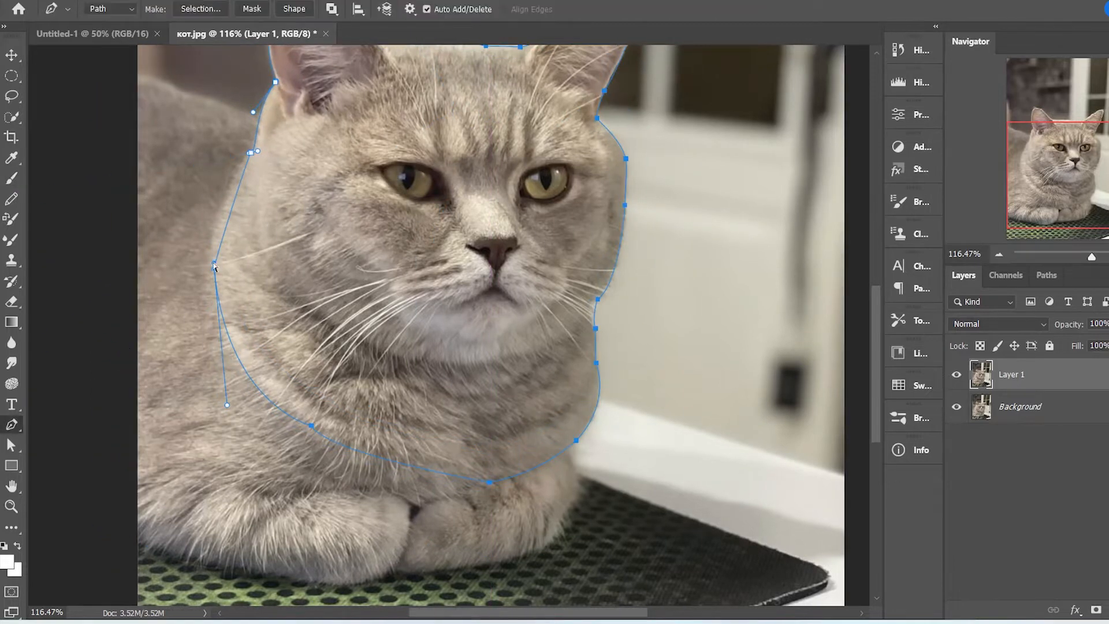
left_click_drag(214, 263, 206, 225)
right_click(510, 213)
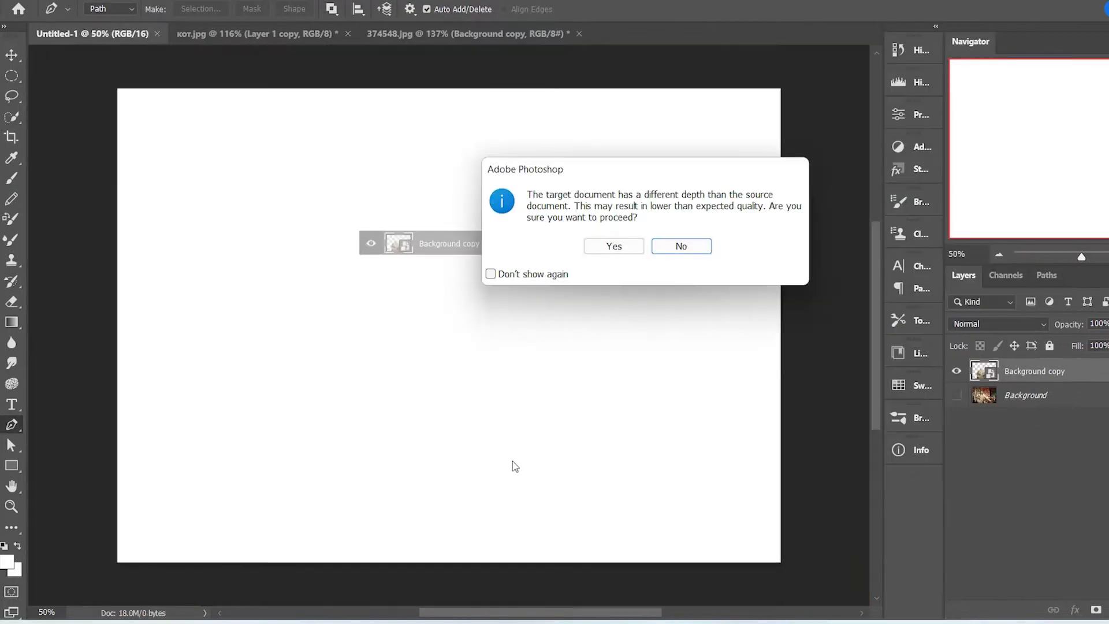
Accept copying the kimono cut-out into Untitled-1 and scale it to fill the lower part of the canvas
left_click(613, 246)
key("ctrl+t")
left_click_drag(272, 333, 105, 437)
left_click_drag(348, 355, 483, 424)
left_click_drag(241, 505, 159, 587)
left_click_drag(399, 478, 419, 453)
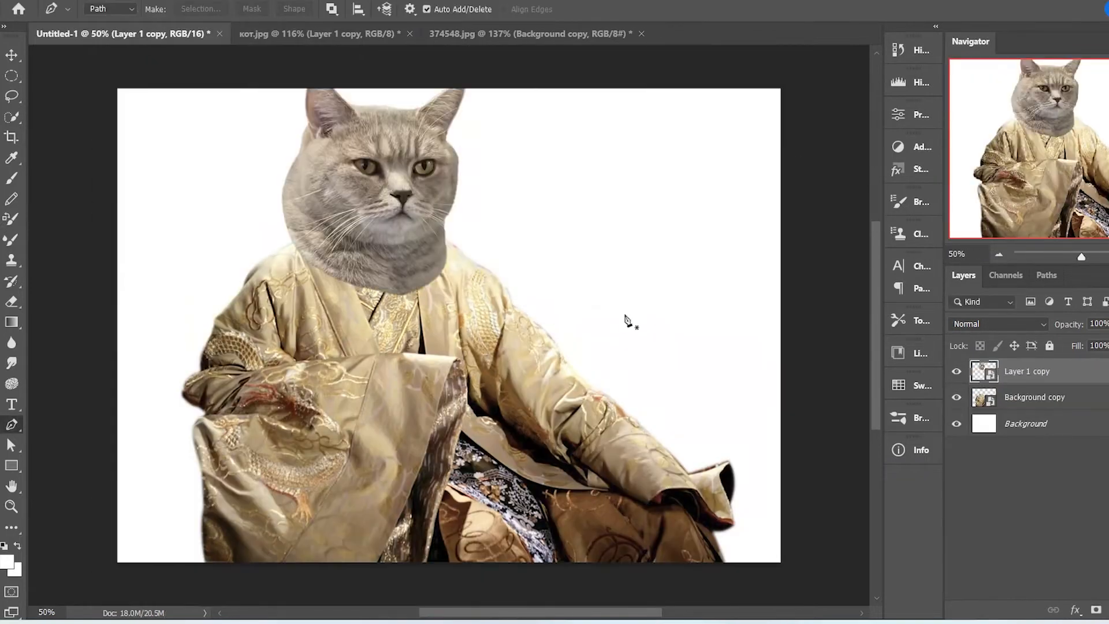
Move the cat head layer below the kimono layer and shrink the head to fit the collar
left_click_drag(1034, 371, 1020, 428)
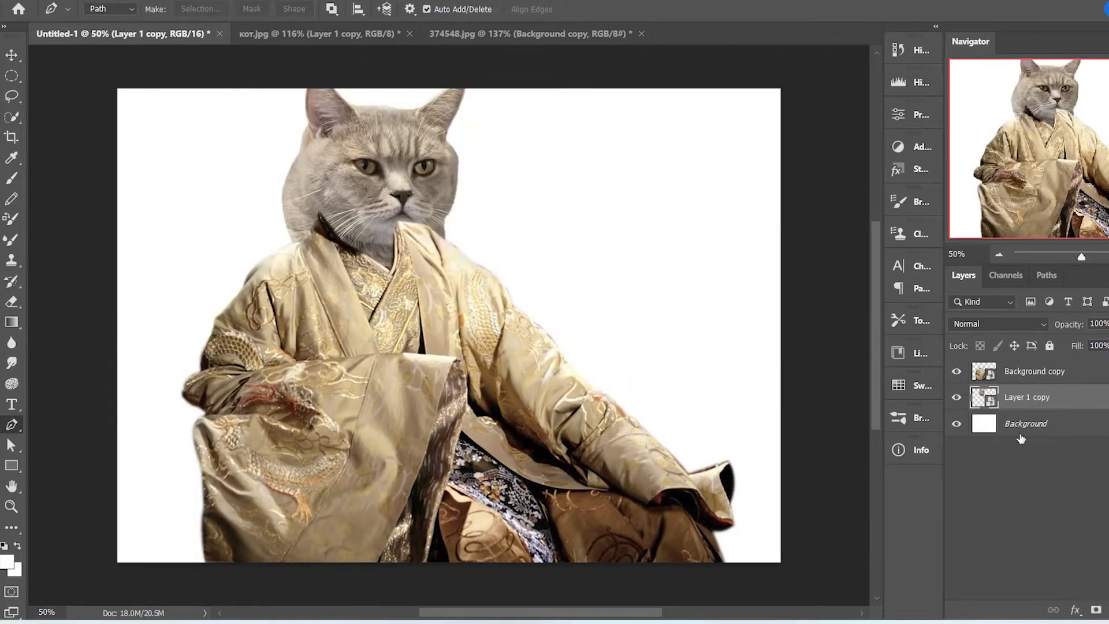
left_click_drag(467, 296, 429, 249)
left_click_drag(391, 177, 399, 202)
key("Return")
Enlarge the kimono layer to 49.94% and shift it so the collar sits around the cat's neck
left_click(766, 318)
left_click(439, 358)
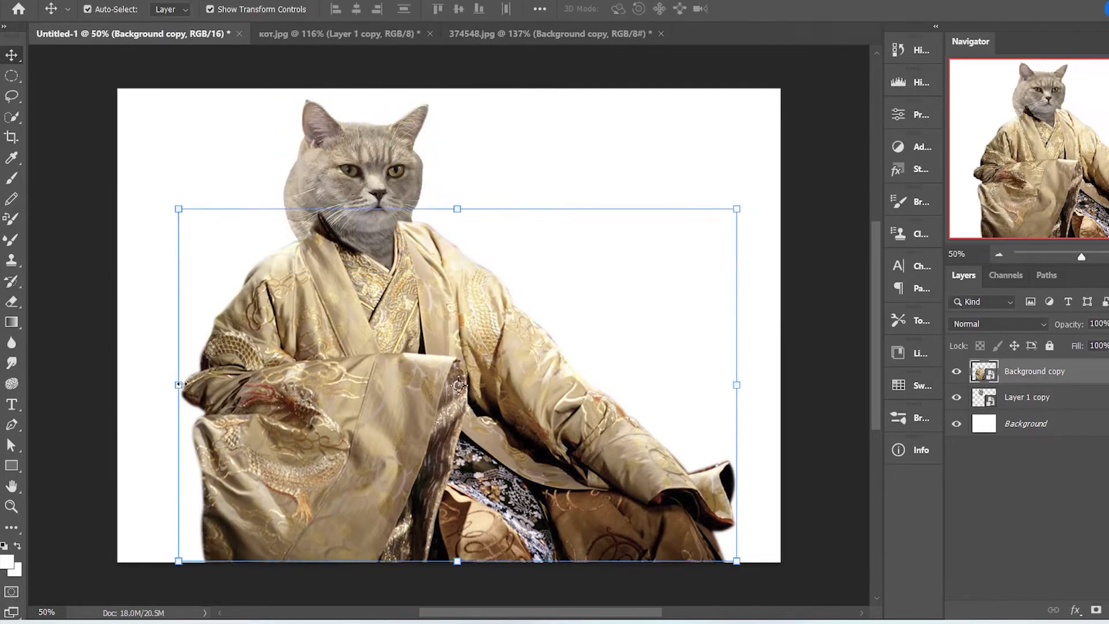
left_click_drag(178, 386, 130, 386)
left_click_drag(411, 430, 459, 421)
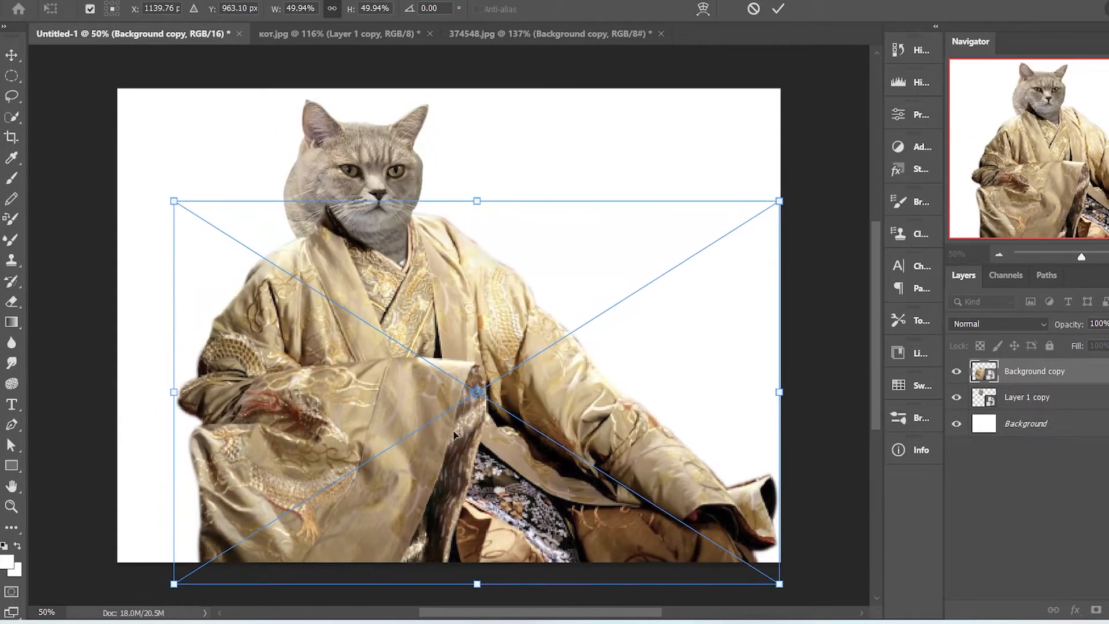
left_click(778, 9)
Nudge the kimono slightly to the left and the cat's head slightly up and to the right
left_click_drag(280, 389, 272, 389)
left_click_drag(370, 197, 375, 190)
left_click(832, 228)
Add a mask to Layer 1 copy and paint black along the head's left-hand edge with a 21% opacity brush
left_click(1034, 397)
left_click(1095, 609)
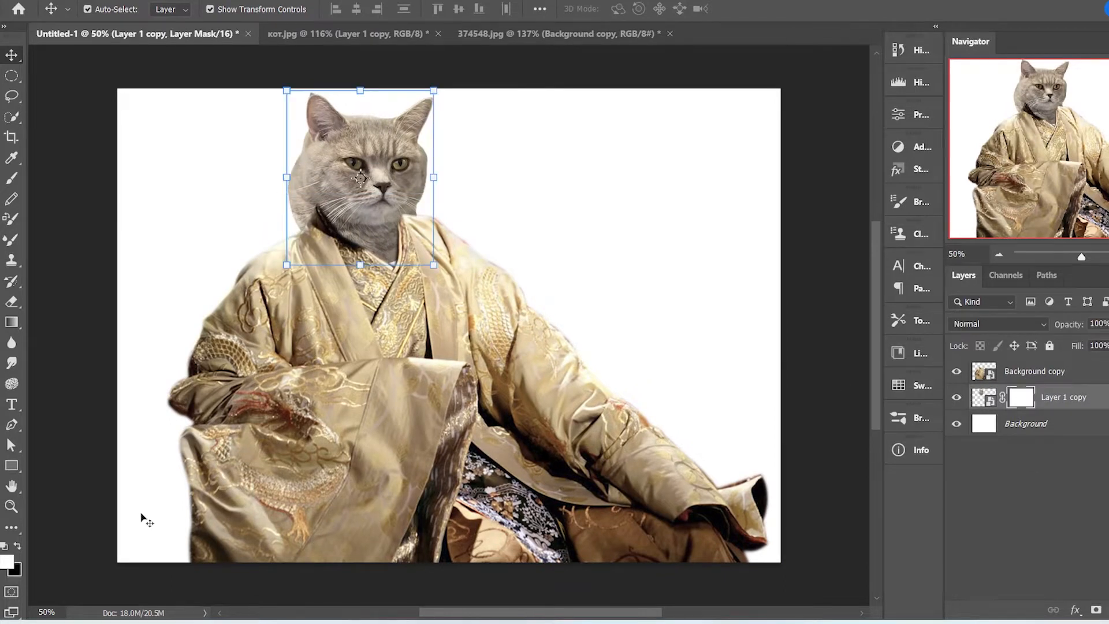
key("b")
key("x")
mouse_move(289, 179)
left_mouse_down()
mouse_move(290, 203)
mouse_move(294, 164)
mouse_move(307, 232)
mouse_move(295, 204)
left_mouse_up()
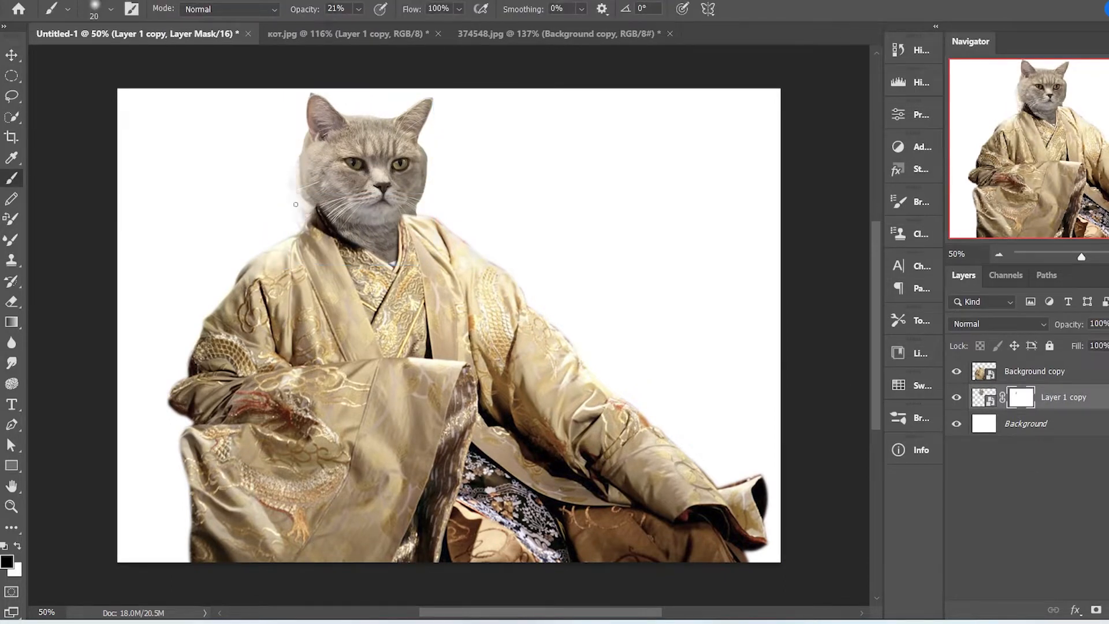
key("x")
key("x")
left_click(981, 395)
left_click(12, 527)
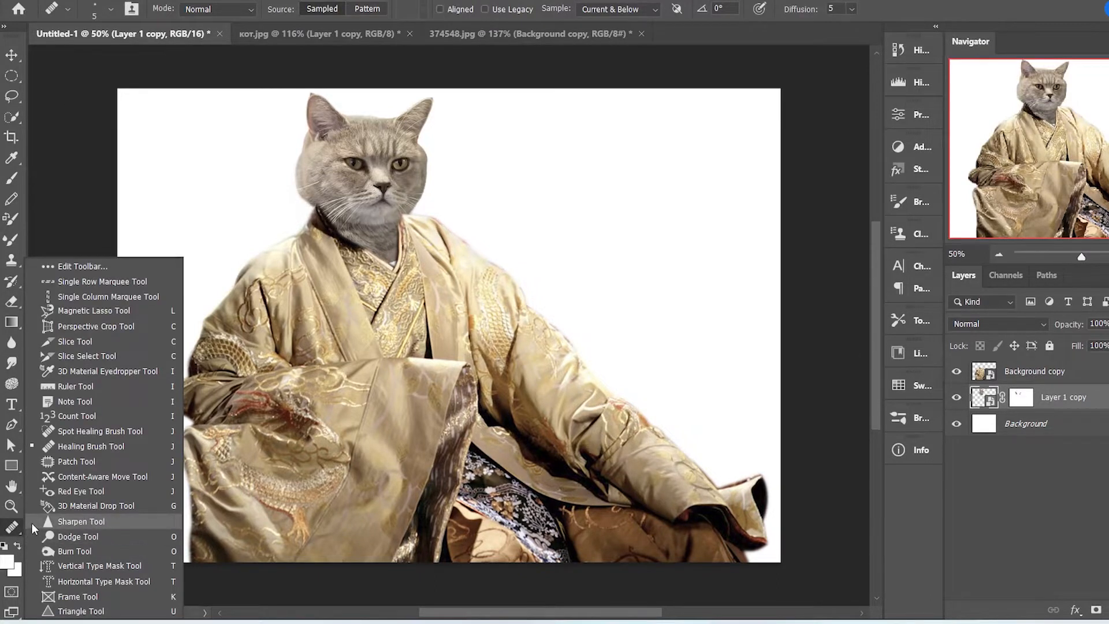
left_click(75, 326)
left_click(501, 256)
left_click(591, 238)
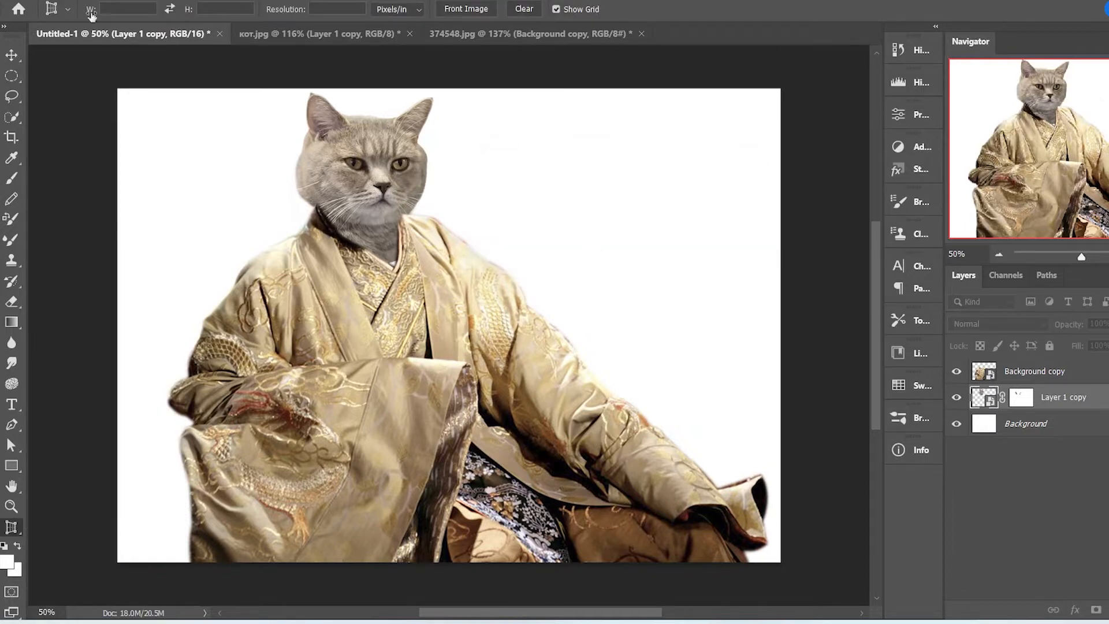
left_click(56, 1)
left_click(135, 312)
left_click(82, 1)
mouse_move(56, 1)
mouse_move(79, 327)
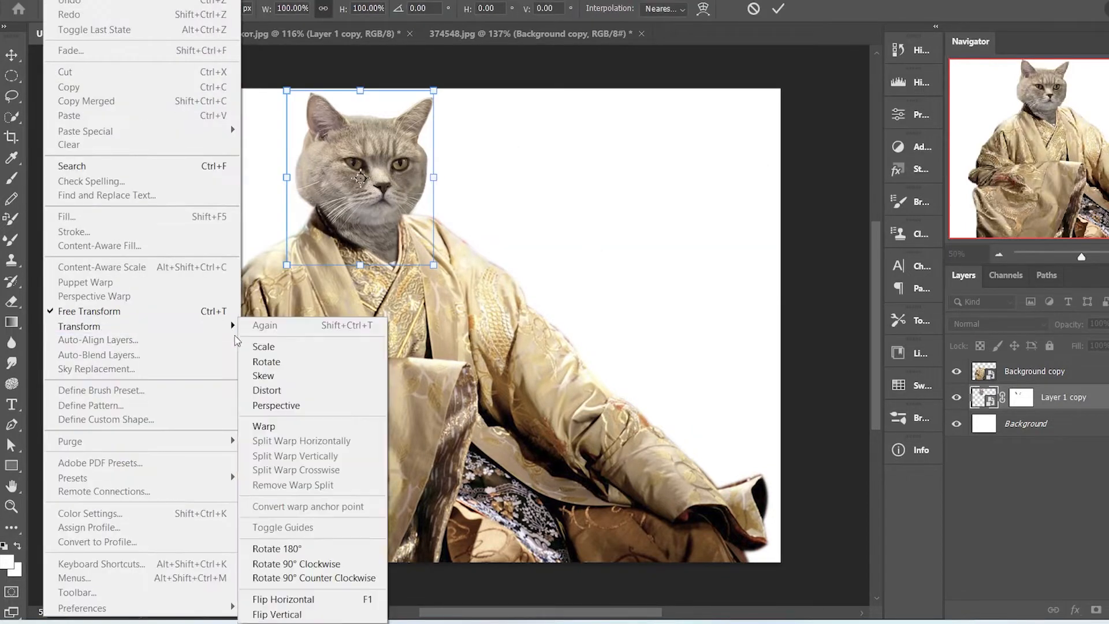
left_click(260, 488)
left_click(667, 247)
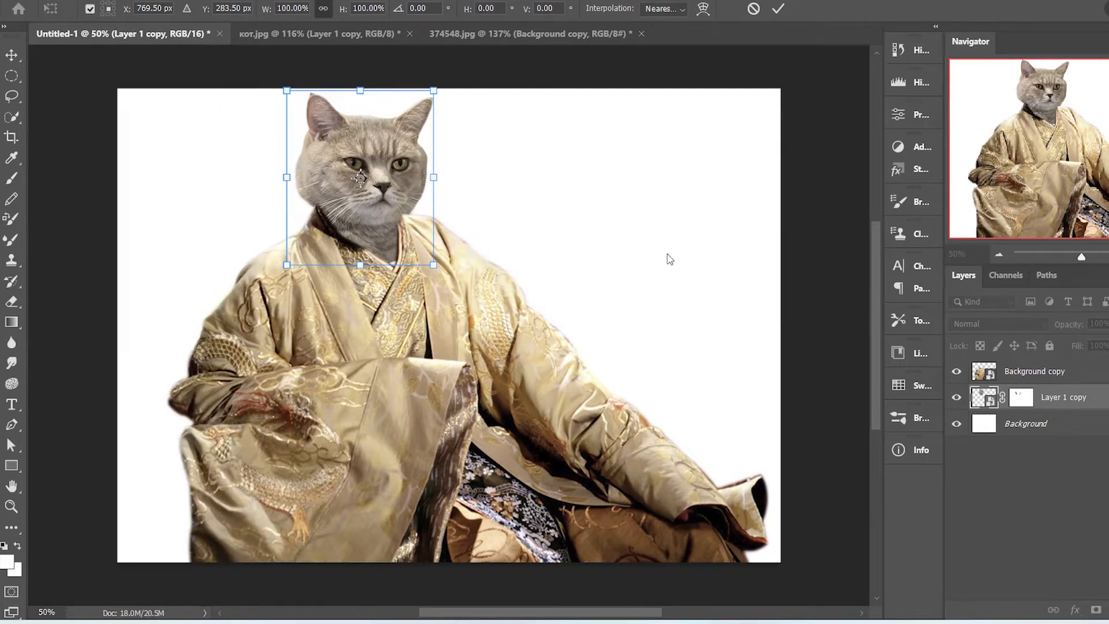
key("Escape")
key("ctrl+e")
key("ctrl+z")
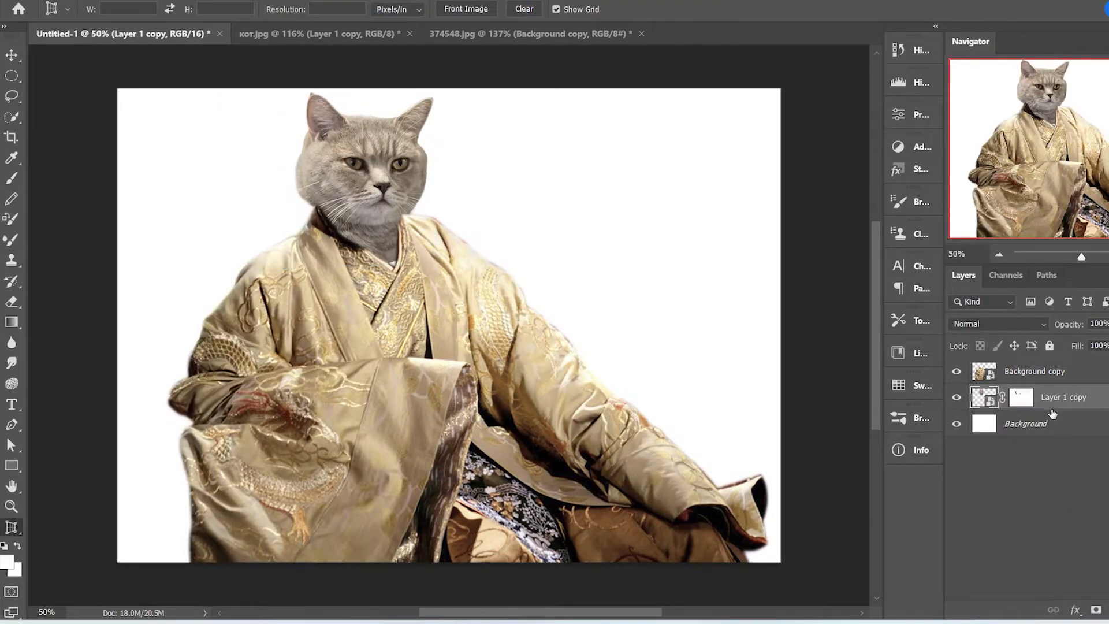
Try to reshape the kimono's collar on the Background copy layer with Puppet Warp
left_click(1034, 378)
left_click(54, 8)
left_click(349, 241)
left_click(618, 234)
left_click(52, 1)
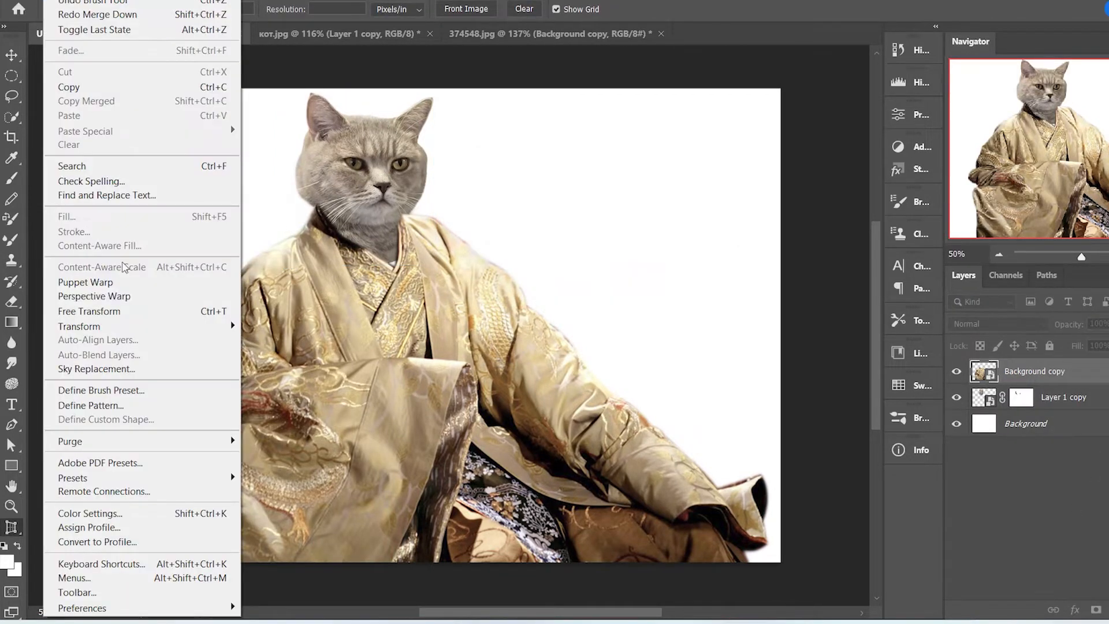
left_click(159, 298)
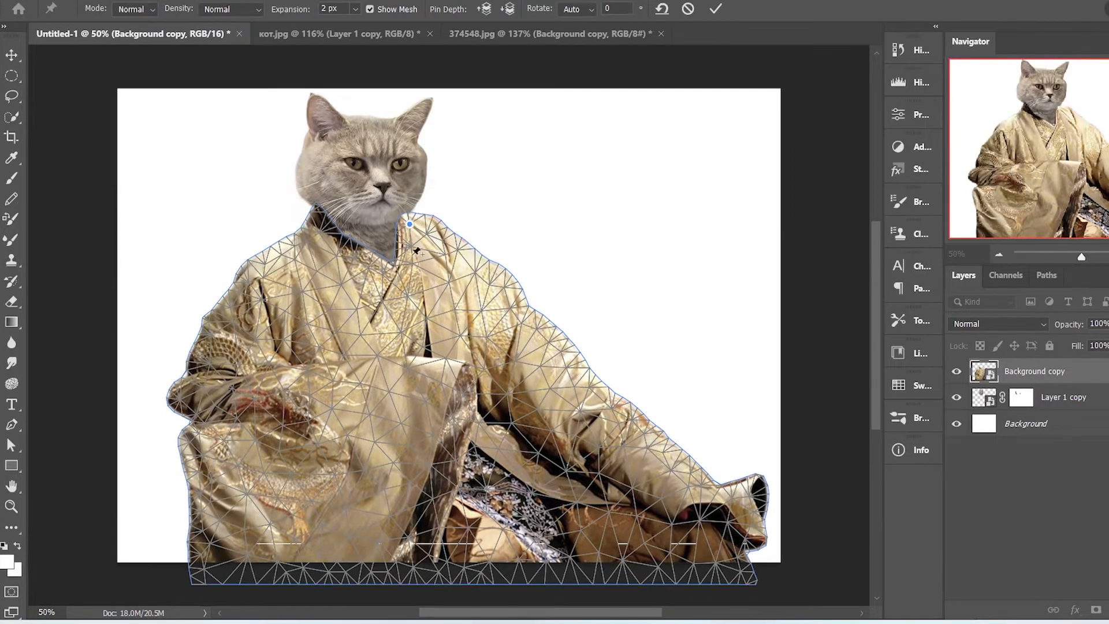
left_click_drag(434, 238, 431, 244)
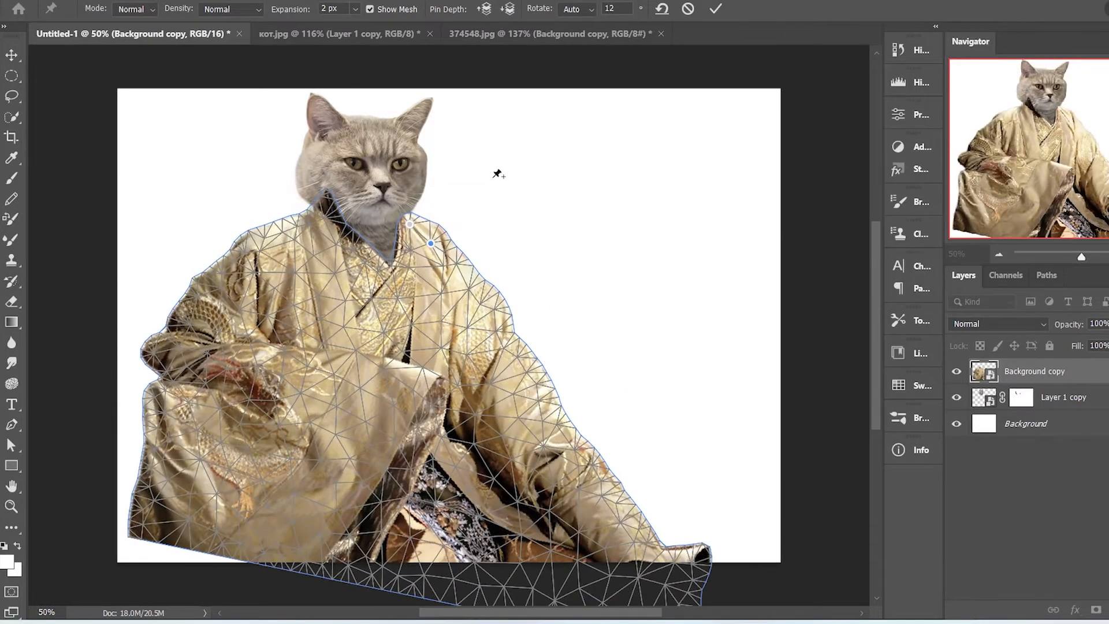
left_click(662, 9)
left_click(715, 8)
Undo the kimono layer's duplication and reordering together with its Puppet Warp
key("ctrl+j")
left_click_drag(1072, 374, 1040, 442)
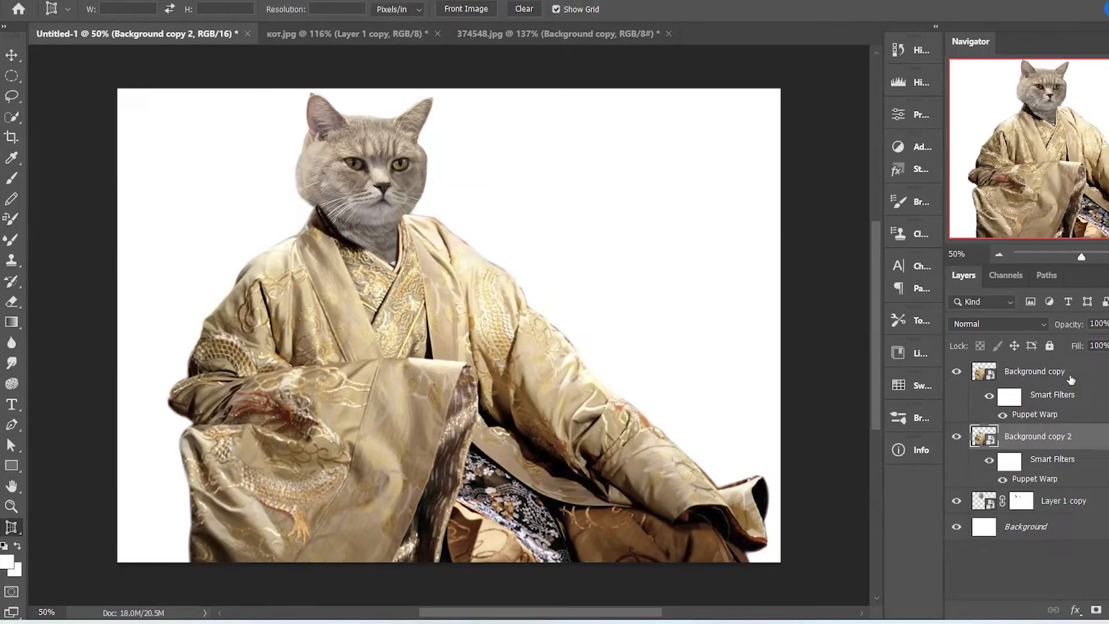
key("ctrl+z")
key("ctrl+z")
key("ctrl+z")
Duplicate the Background copy kimono layer and hide the original
key("ctrl+j")
left_click(957, 397)
left_click(64, 9)
Start Perspective Warp on the duplicated kimono and lay out a quad over its collar and shoulder
left_click(49, 1)
left_click(92, 298)
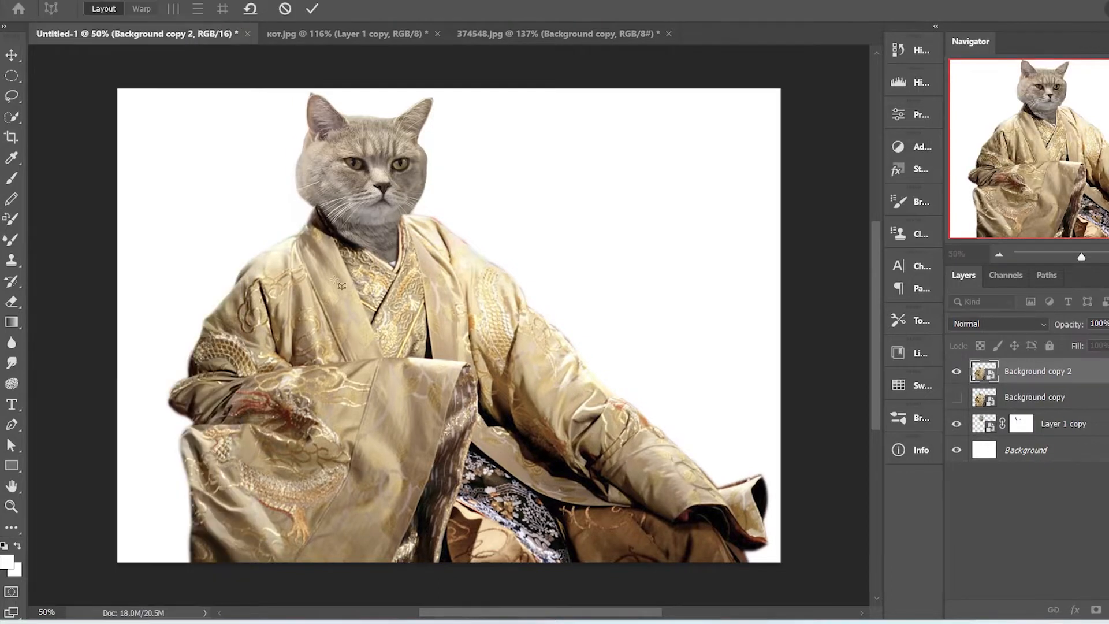
left_click(333, 248)
left_click_drag(426, 278, 437, 200)
left_click_drag(466, 223, 479, 213)
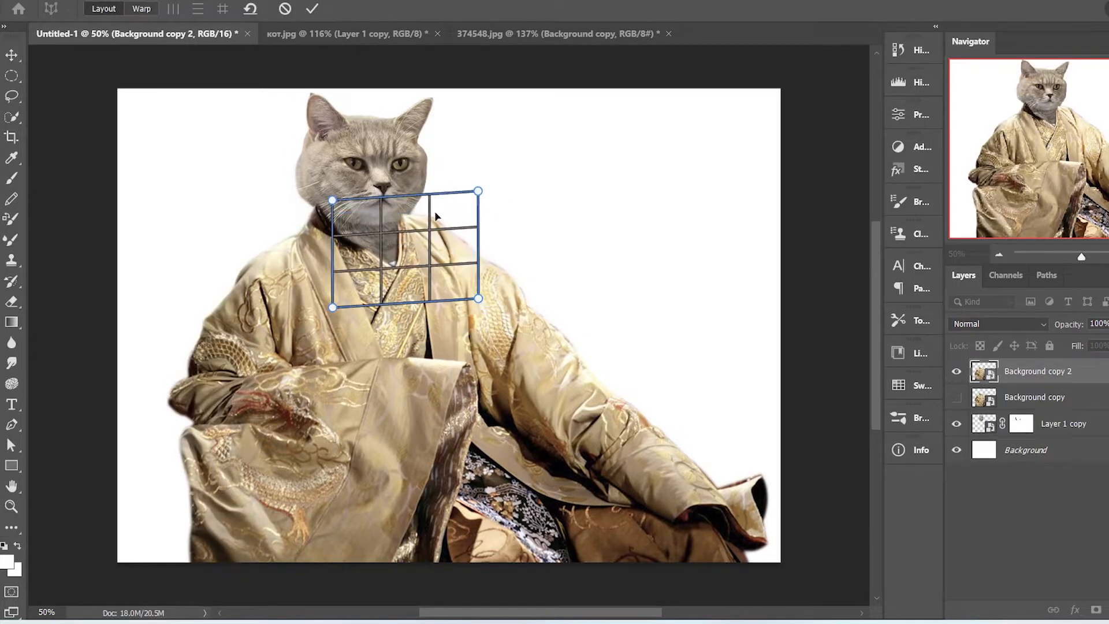
Warp the kimono by moving the quad's upper-right corner and apply the Perspective Warp
left_click(140, 9)
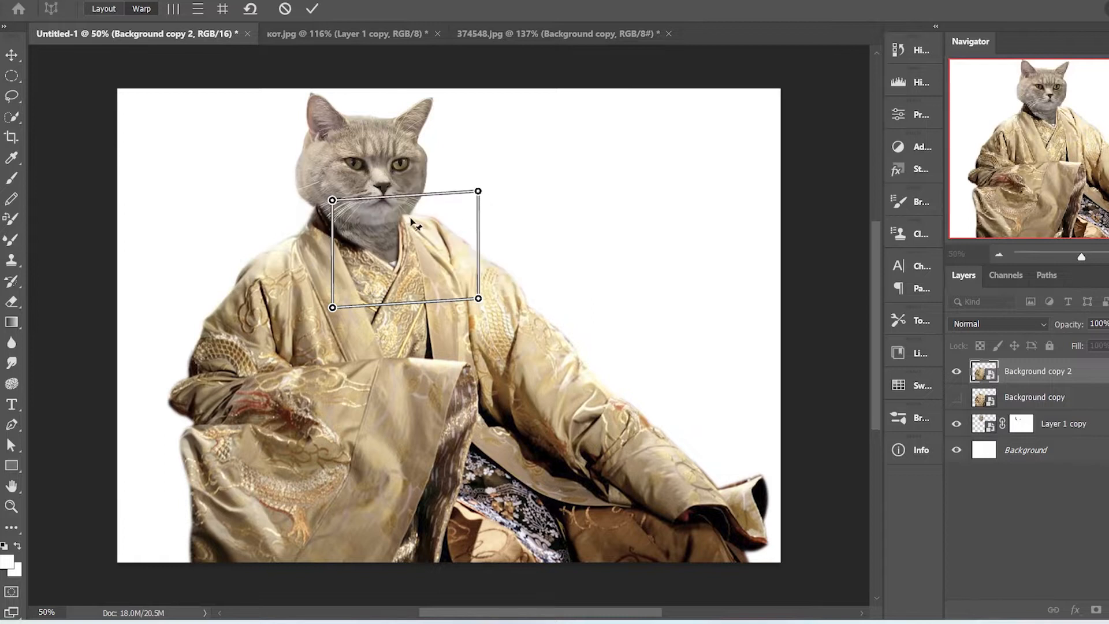
mouse_move(479, 191)
left_mouse_down()
mouse_move(495, 181)
mouse_move(486, 187)
left_mouse_up()
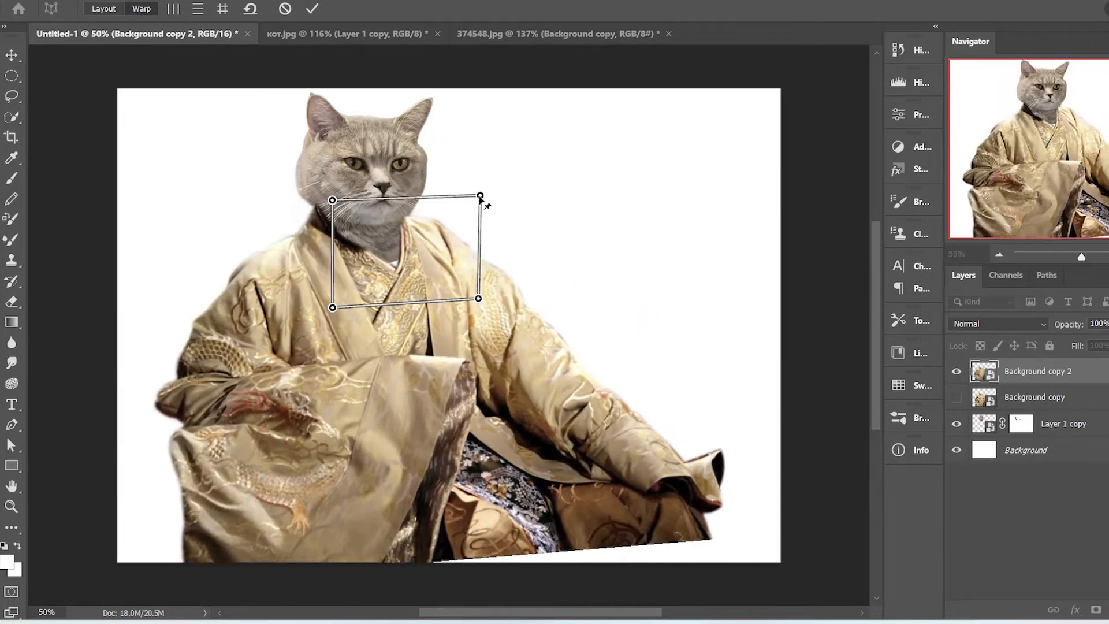
key("Return")
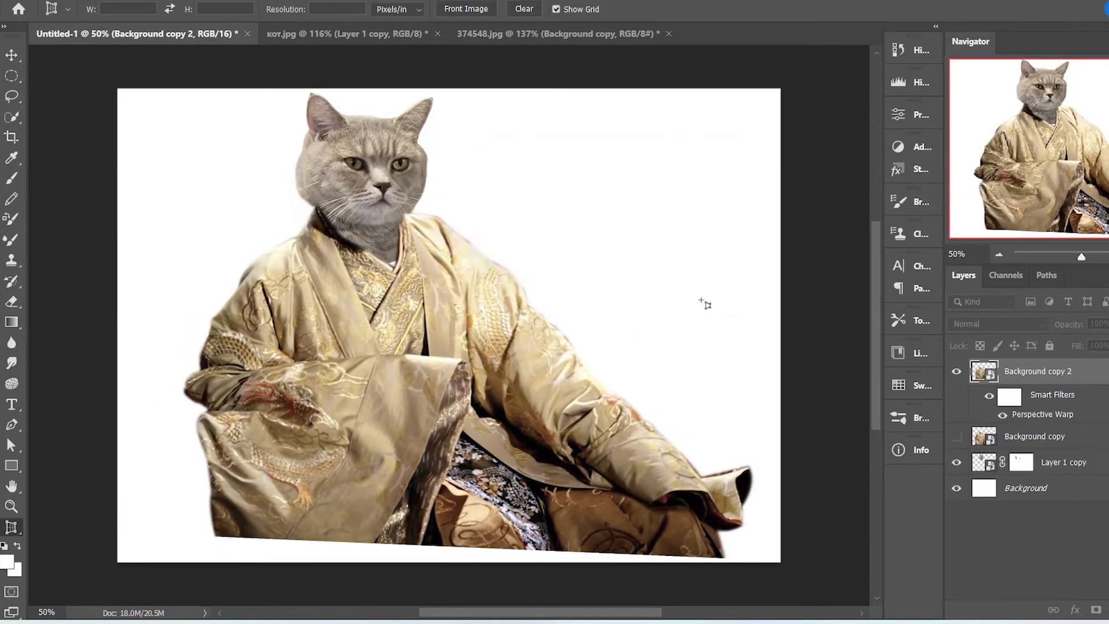
Duplicate the warped Background copy 2 layer and hide the layer it was copied from
left_click(53, 2)
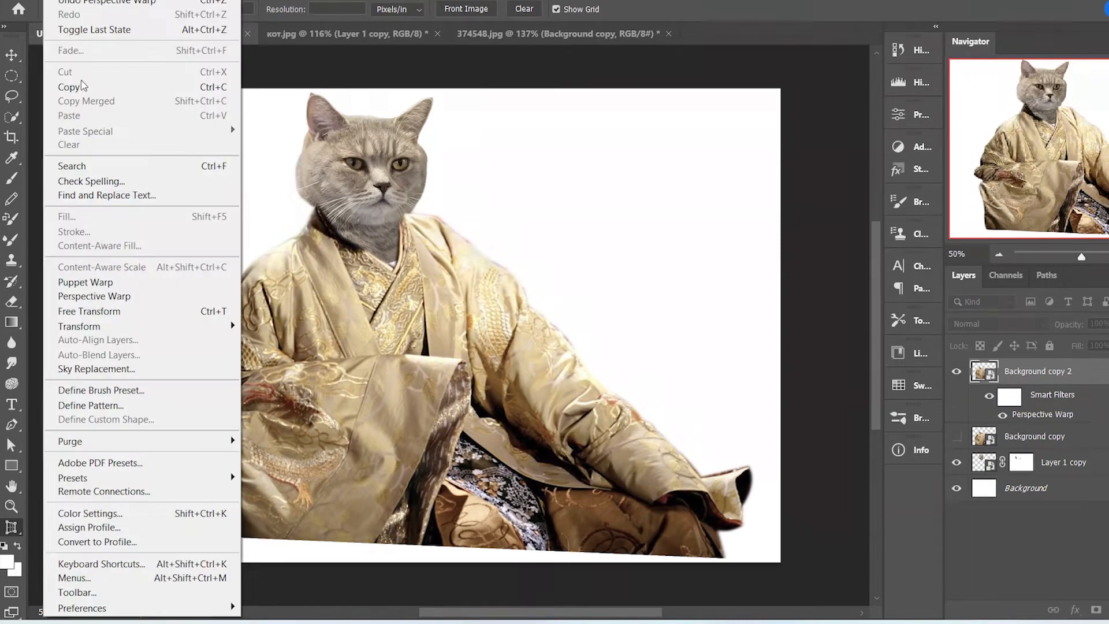
left_click(1082, 442)
key("ctrl+j")
left_click(956, 436)
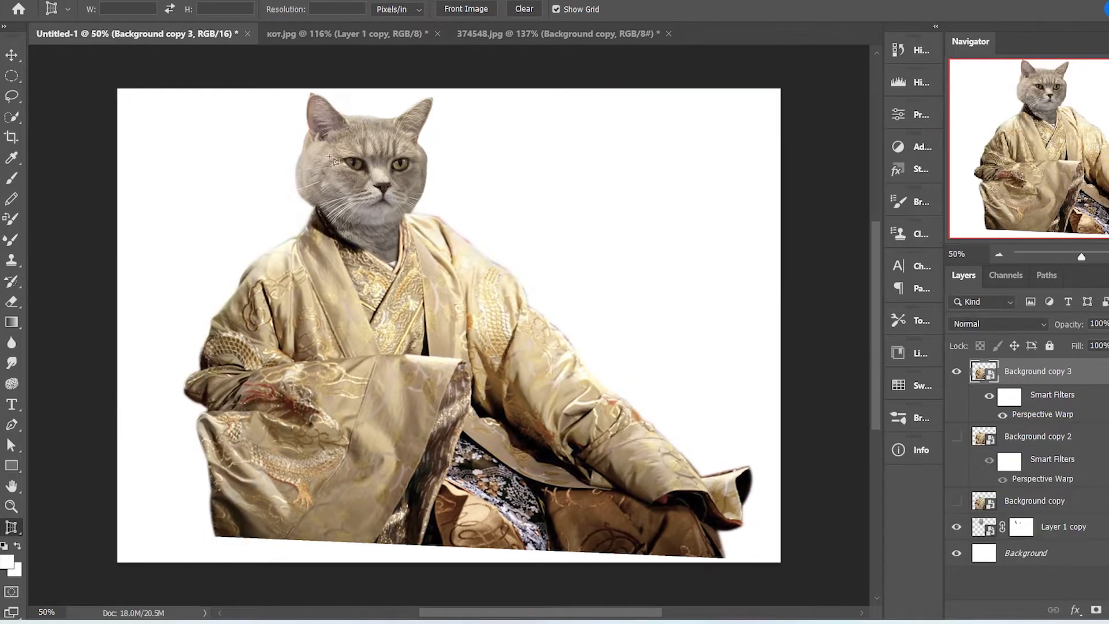
Start Puppet Warp on Background copy 3 and pin both ends of the collar and the point of the neckline
left_click(53, 1)
left_click(89, 282)
left_click(320, 206)
left_click(406, 215)
left_click(393, 266)
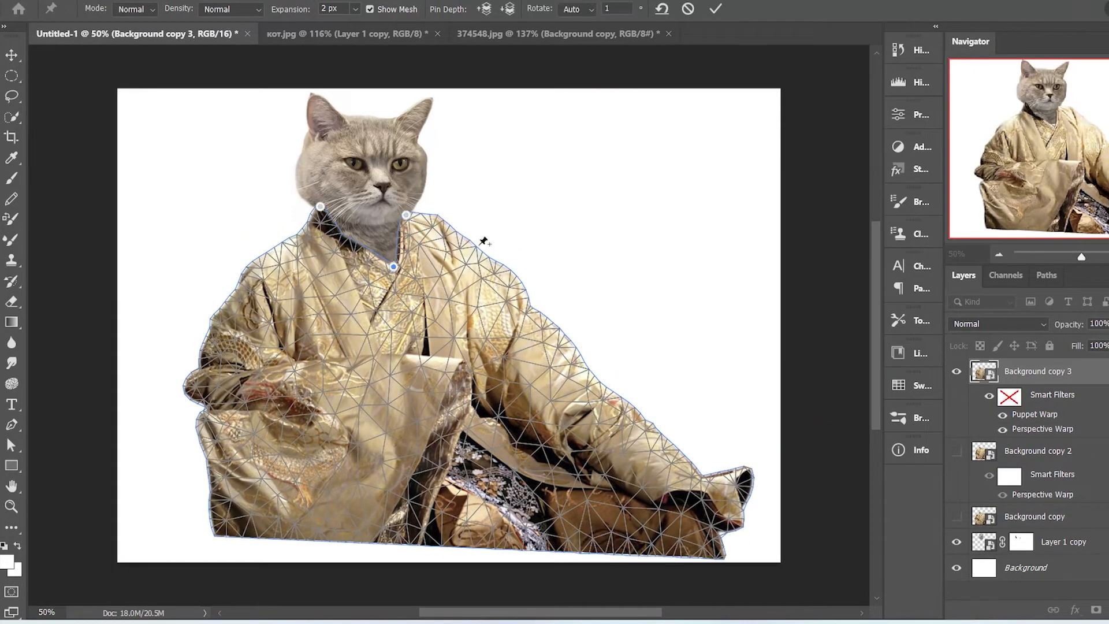
Add Puppet Warp pins on both kimono shoulders, pulling the right-hand shoulder slightly outward and down
left_click(442, 225)
left_click_drag(443, 233, 459, 246)
left_click(308, 238)
left_click(251, 287)
left_click(275, 252)
Add Puppet Warp pins along the kimono's hem, raising the right-hand pins and lowering the left-hand pins to level the bottom edge
left_click(669, 532)
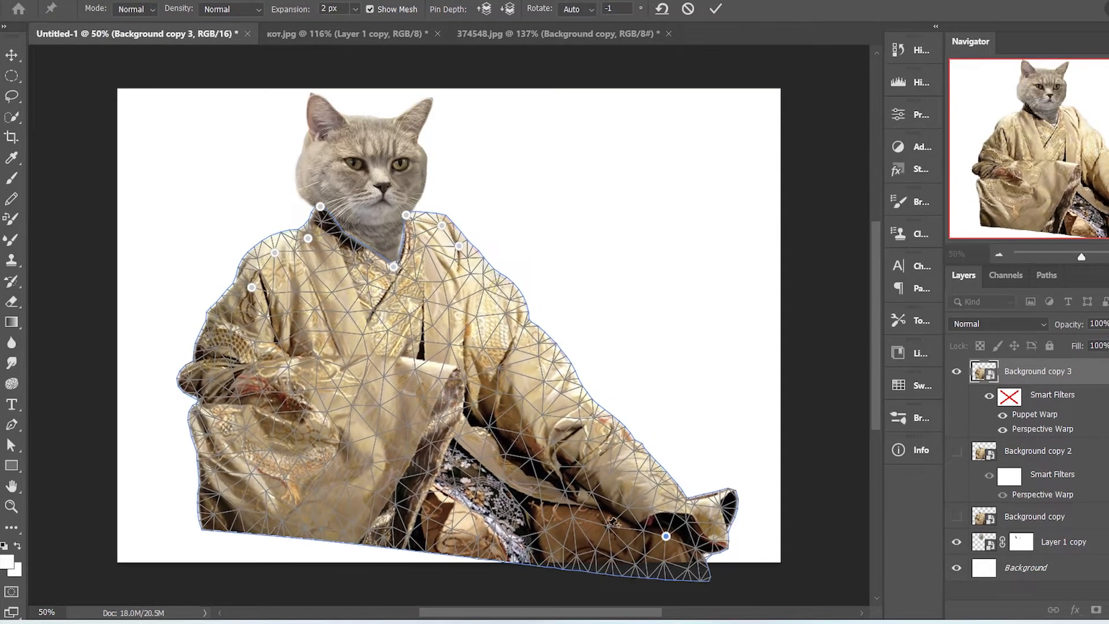
left_click(607, 527)
left_click(281, 519)
left_click(215, 514)
left_click_drag(607, 528, 597, 508)
left_click_drag(668, 532, 663, 512)
left_click_drag(216, 515, 213, 530)
left_click_drag(282, 519, 280, 536)
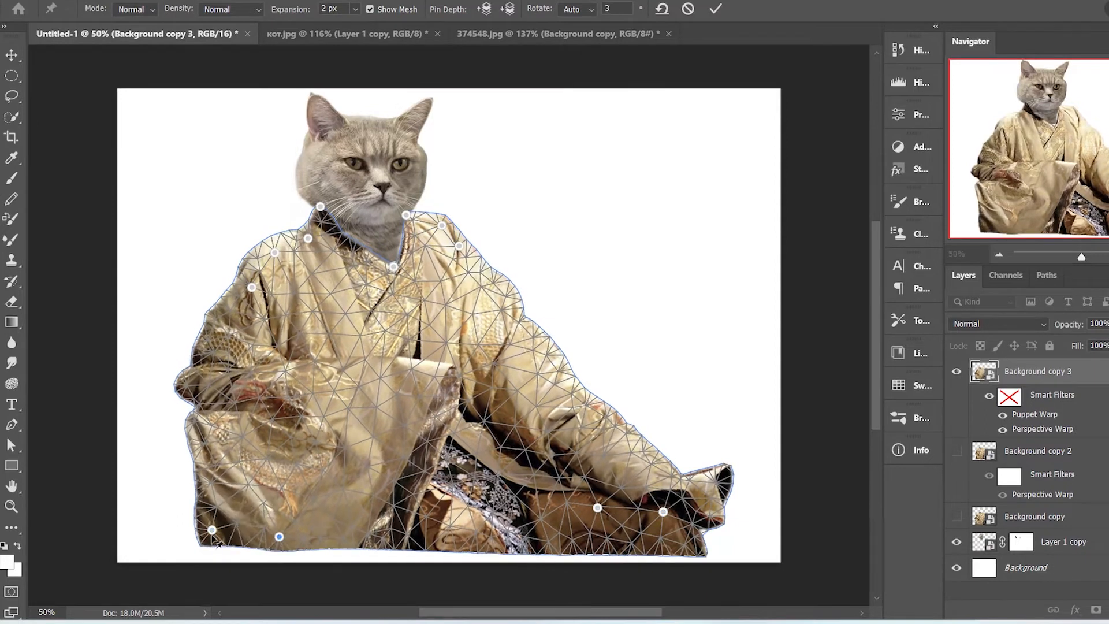
Lower the hem's left-hand pins slightly, pull the middle of the hem down with another pin, and apply the Puppet Warp
left_click_drag(213, 530, 208, 542)
left_click_drag(279, 536, 278, 542)
left_click_drag(408, 527, 410, 538)
left_click(716, 10)
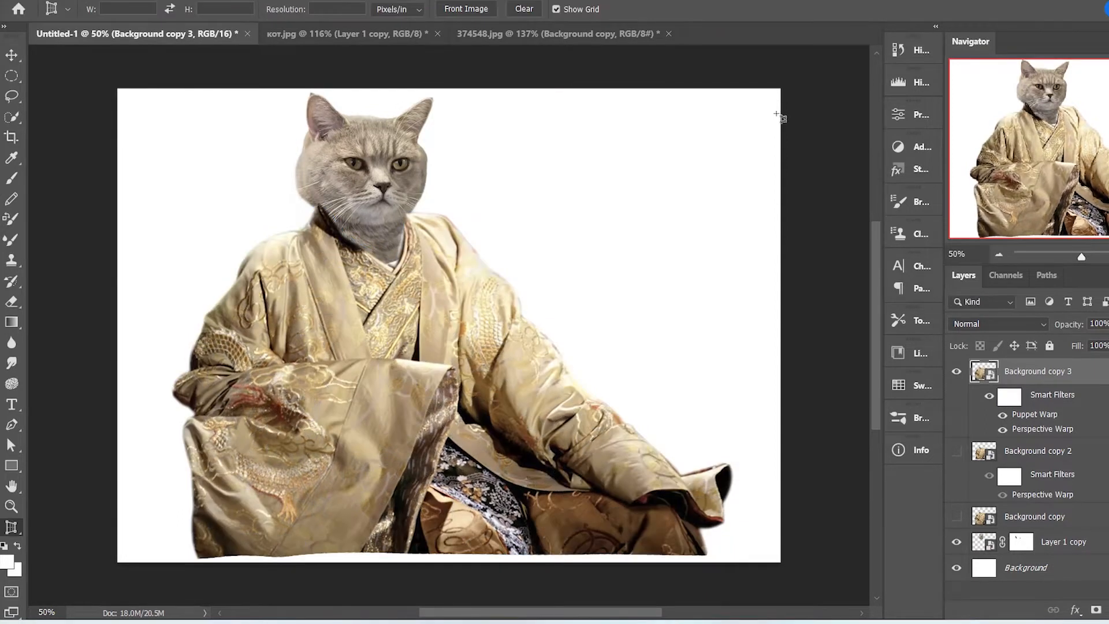
Duplicate the cat's head layer, Layer 1 copy, and hide the original
left_click(1063, 542)
key("ctrl+j")
left_click(956, 568)
Try a Puppet Warp on the duplicated cat's head, pulling the base of the neck outward, and discard the duplicate layer
left_click(53, 1)
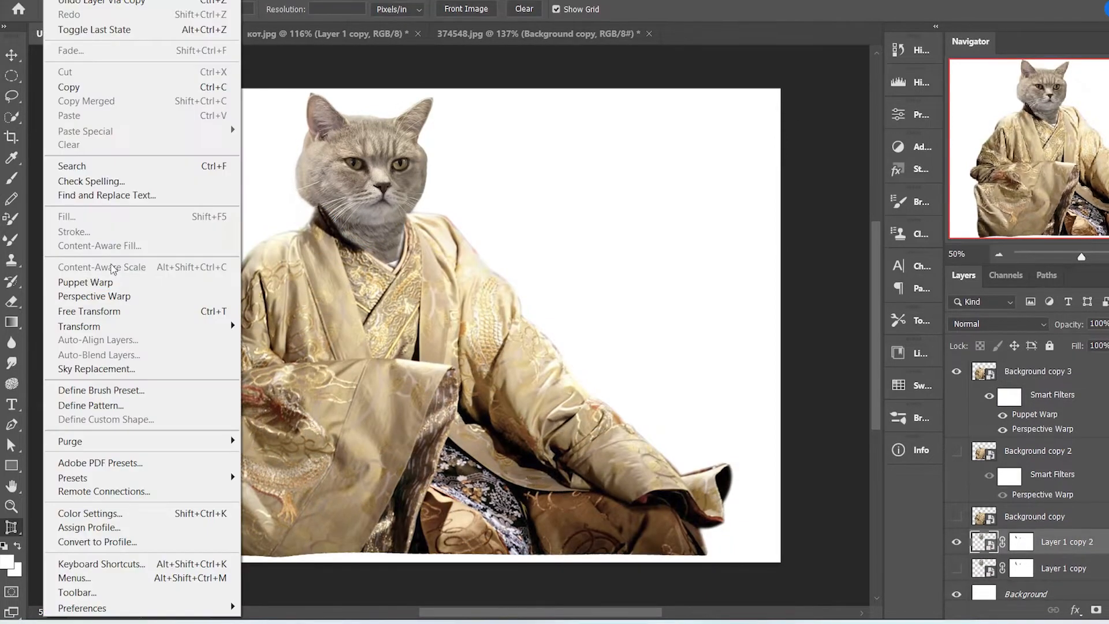
left_click(104, 282)
left_click(386, 260)
mouse_move(368, 124)
left_mouse_down()
mouse_move(376, 113)
mouse_move(369, 121)
left_mouse_up()
left_click(408, 241)
left_click(334, 230)
left_click(306, 159)
left_click(420, 166)
left_click_drag(386, 259, 424, 248)
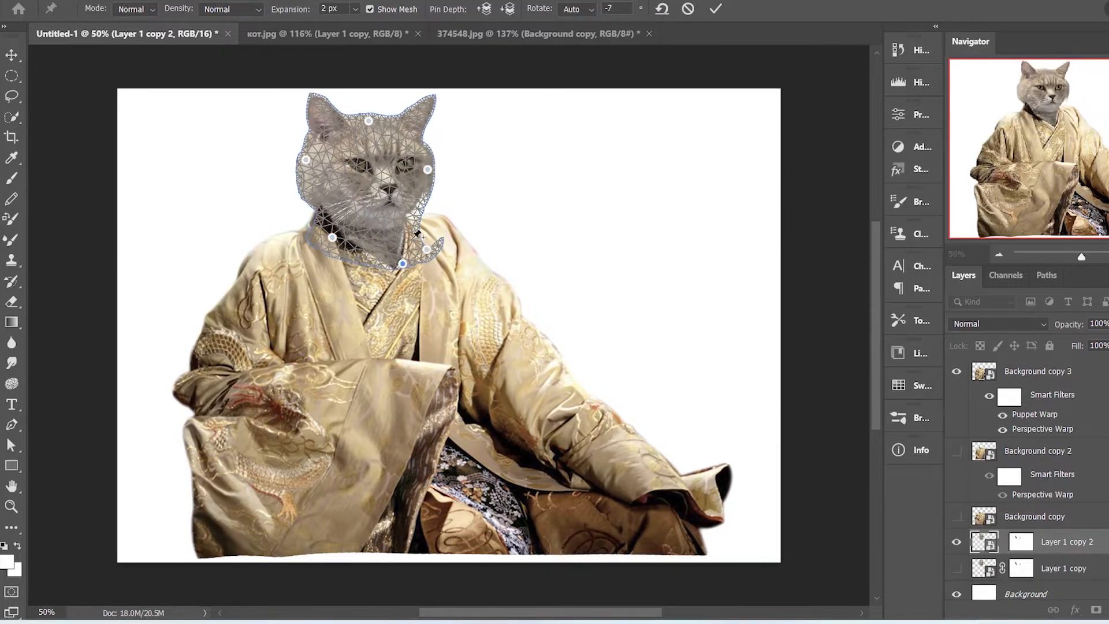
left_click(716, 9)
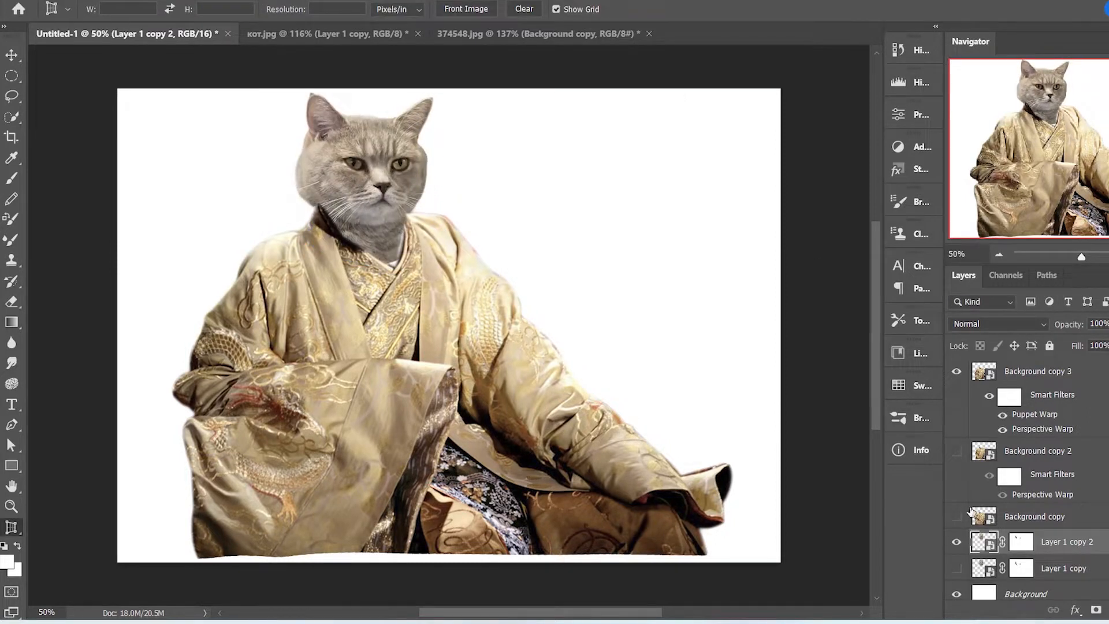
key("ctrl+z")
left_click(957, 542)
Rasterize Layer 1 copy for the Clone Stamp tool and isolate the cat's neck with the kimono layers hidden
left_click(11, 260)
left_click(1063, 542)
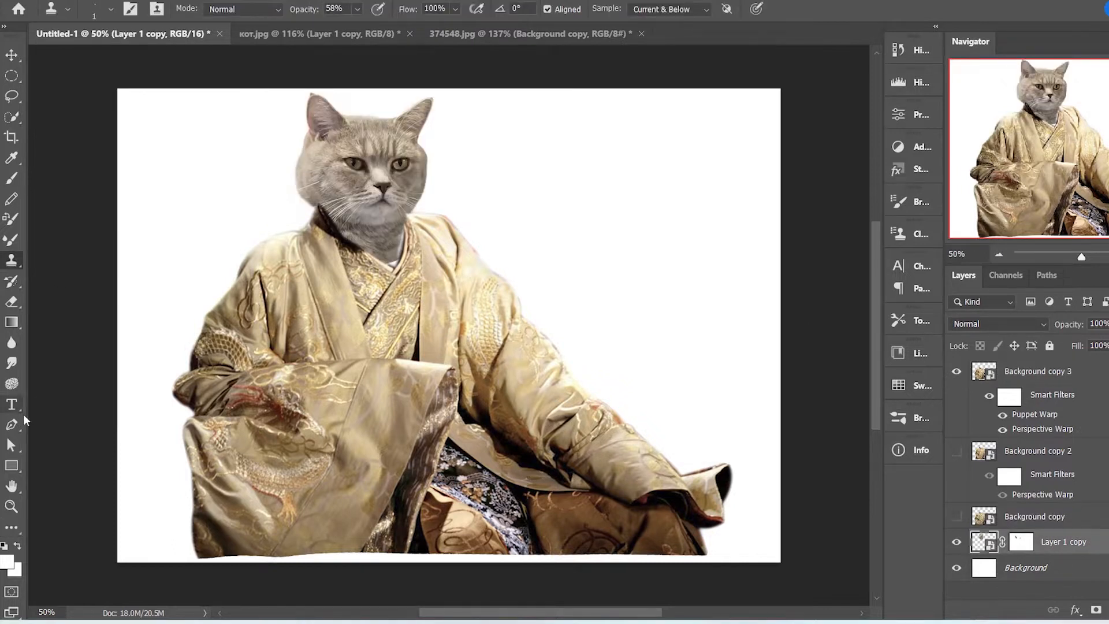
left_click(391, 247)
key("Return")
left_click(385, 237, "alt")
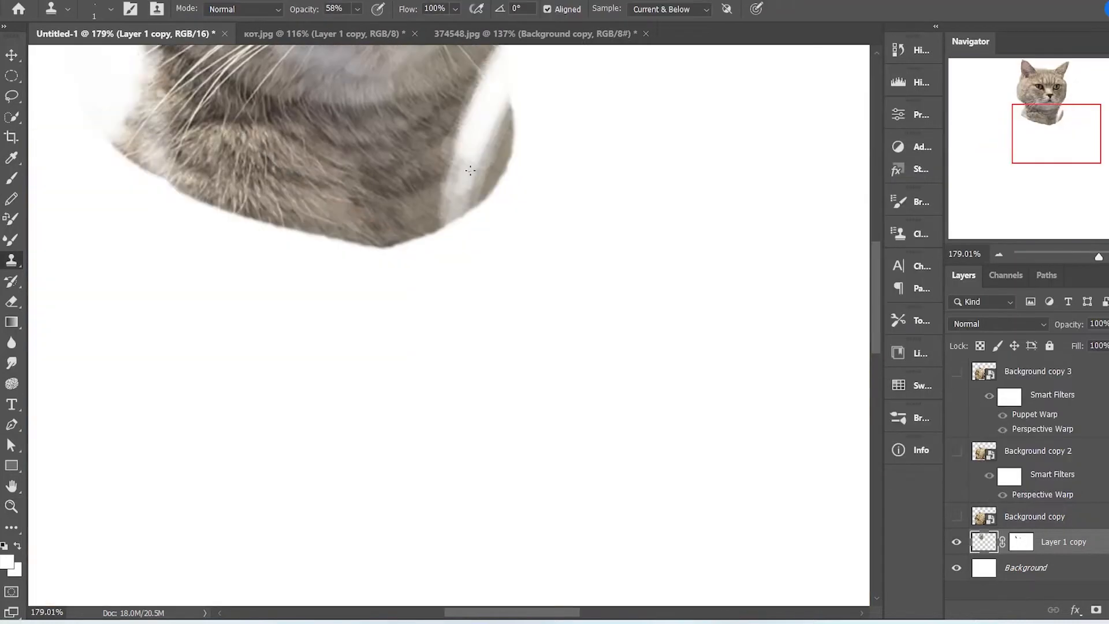
scroll(470, 170, "up", 5)
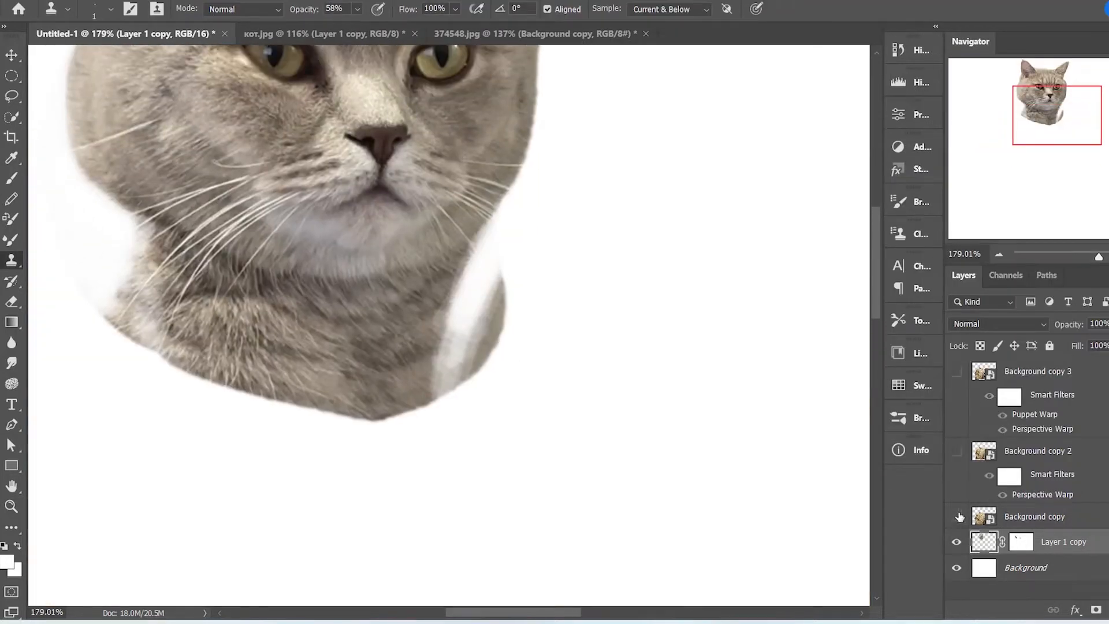
Paint white on Layer 1 copy's mask to restore the fur on the neck's right side, checking it against Background copy
key("b")
key("d")
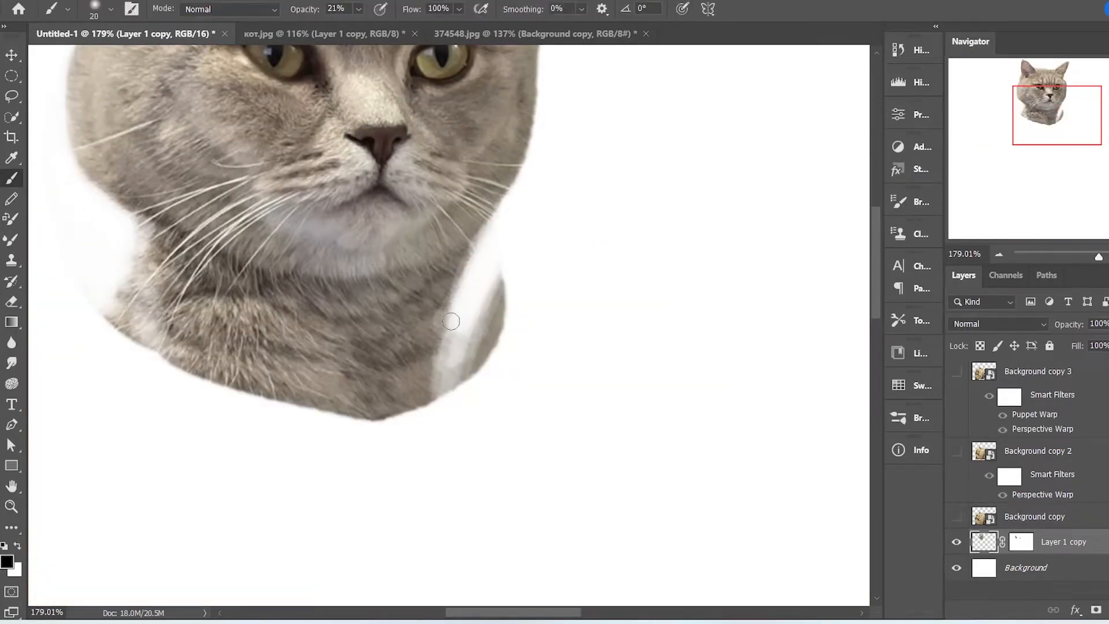
key("ctrl+z")
key("ctrl+z")
mouse_move(451, 347)
left_mouse_down()
mouse_move(433, 393)
mouse_move(465, 330)
mouse_move(442, 384)
left_mouse_up()
left_click(1021, 542)
key("x")
left_click(956, 517)
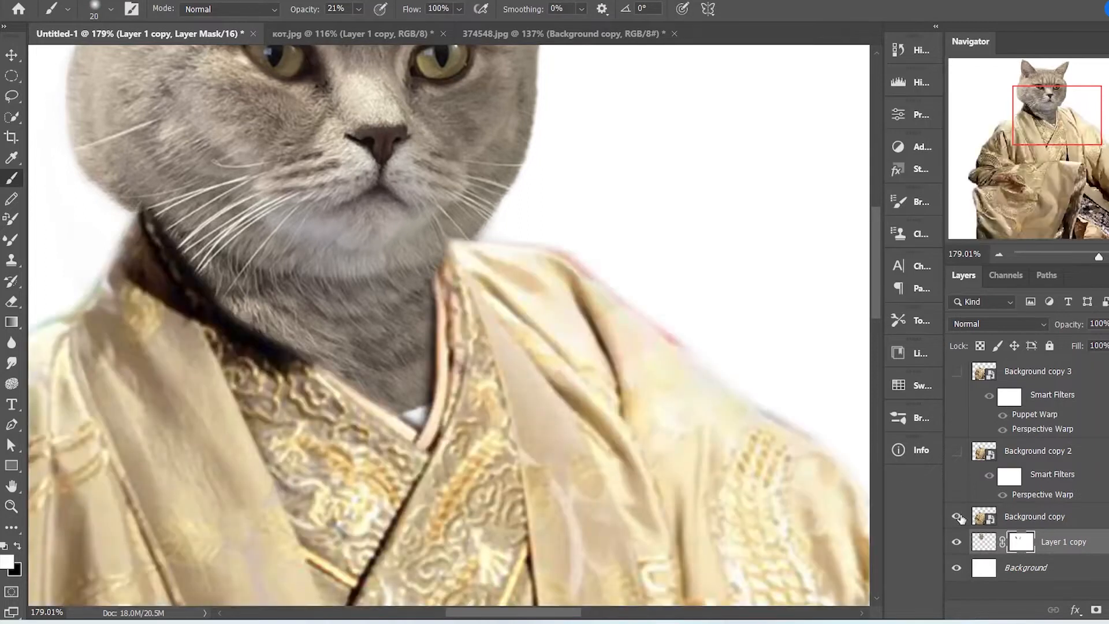
left_click(959, 518)
Clone fur below the cat's neck on a new layer with a 20 px Clone Stamp brush and show Background copy again
key("s")
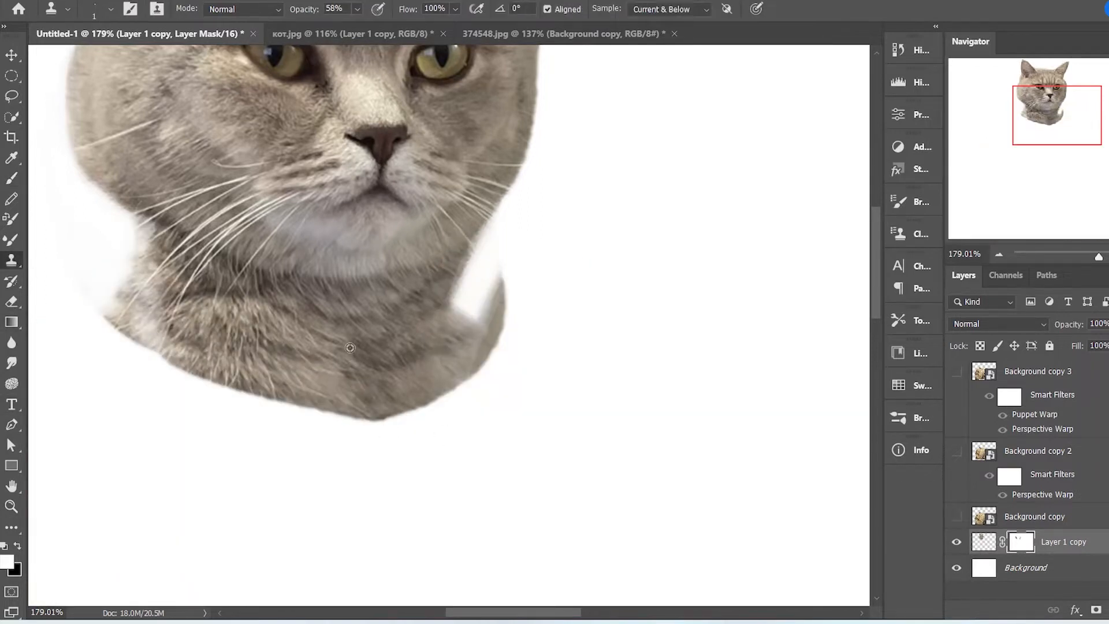
key("ctrl+shift+alt+n")
key("x")
key("bracketright")
key("bracketright")
key("bracketright")
key("bracketright")
key("bracketright")
key("bracketright")
key("bracketright")
key("bracketright")
key("bracketright")
key("bracketright")
key("bracketright")
mouse_move(347, 404)
left_mouse_down()
mouse_move(369, 424)
mouse_move(301, 403)
mouse_move(393, 434)
left_mouse_up()
left_click_drag(439, 404, 404, 439)
left_click_drag(295, 413, 381, 445)
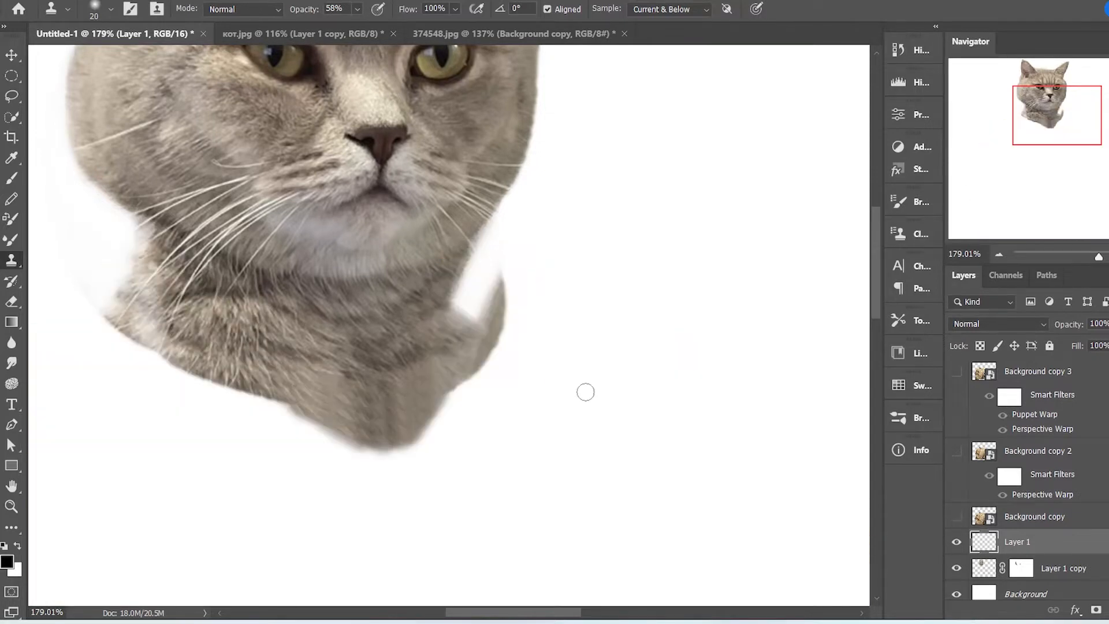
left_click(957, 515)
Reopen the Puppet Warp of Background copy 3, nudge the right collar and shoulder pins outward, and apply it
left_click(11, 506)
left_click_drag(564, 435, 503, 434)
left_click_drag(643, 401, 601, 369)
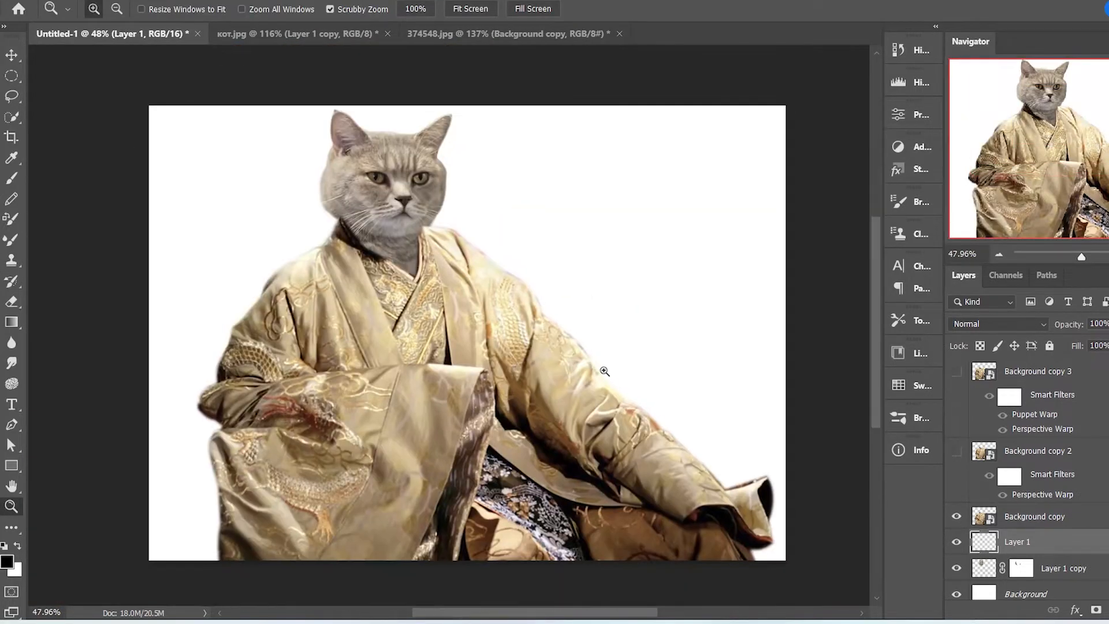
double_click(1034, 414)
left_click_drag(426, 229, 430, 226)
left_click_drag(460, 237, 462, 239)
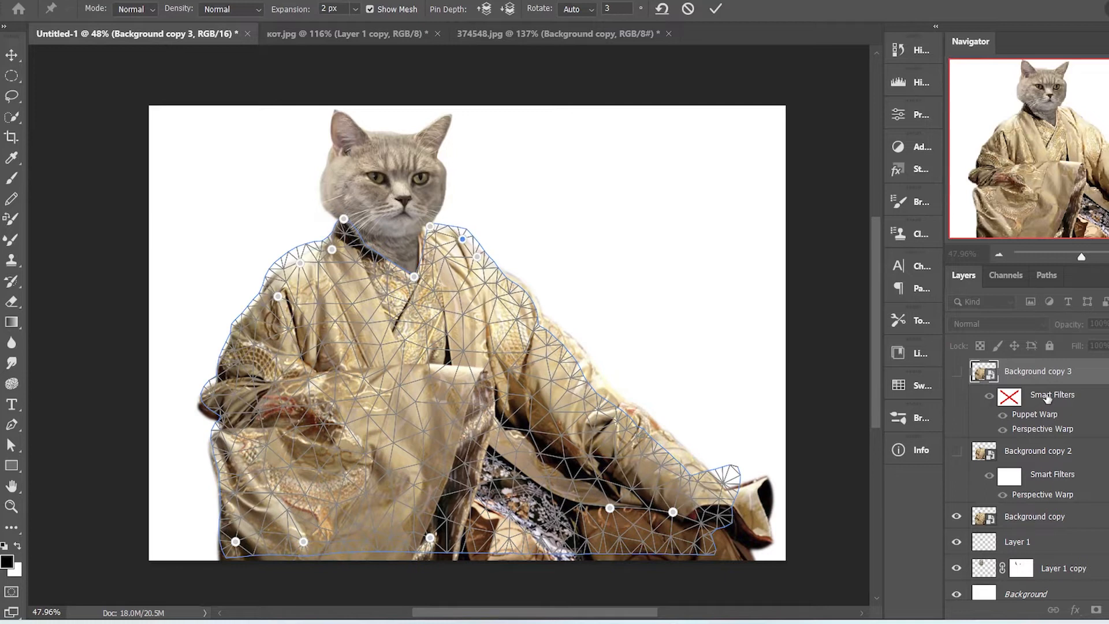
left_click(715, 9)
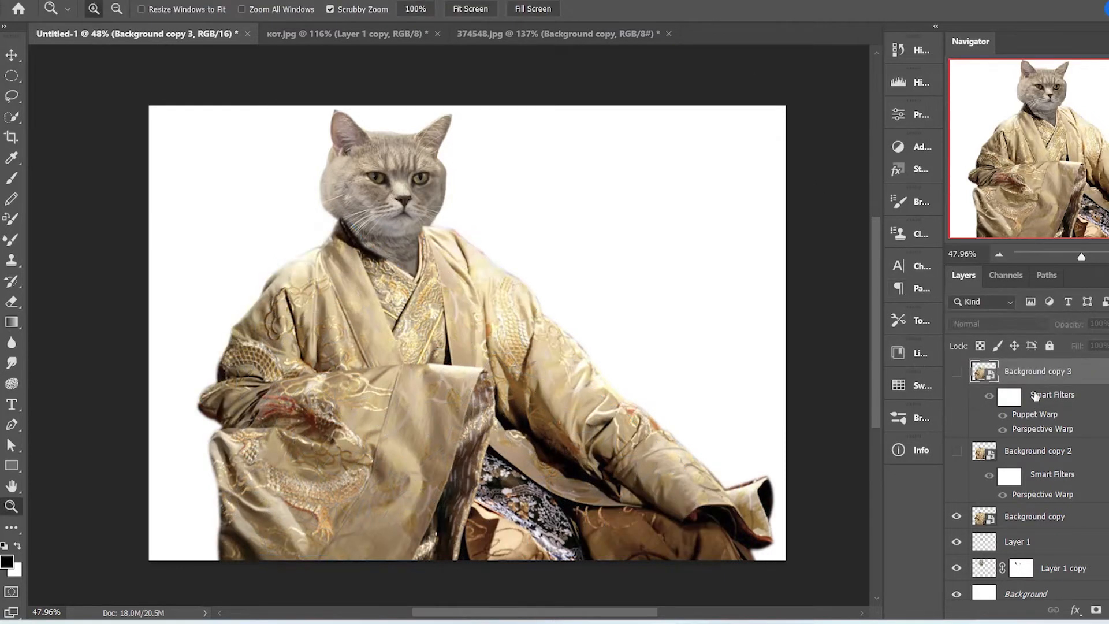
Merge the three kimono layers into one, duplicate the merged layer and hide the original
left_click(1070, 516)
left_click(1066, 373, "shift")
key("ctrl+e")
key("ctrl+j")
left_click(957, 397)
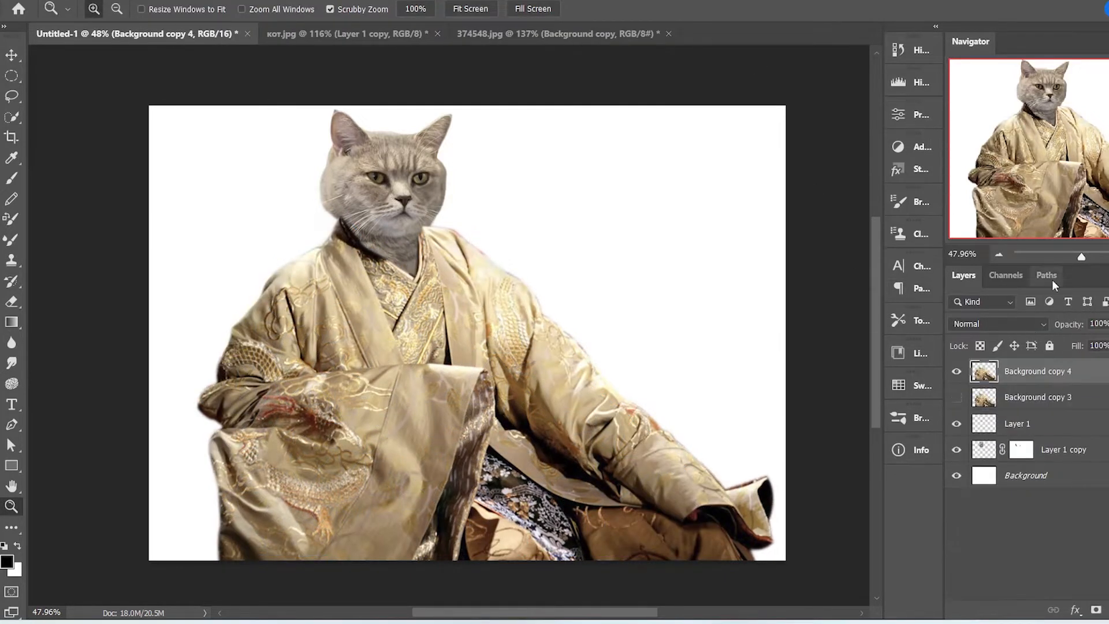
Start Puppet Warp on Background copy 4 and pin the collar ends, chest, upper arms, right sleeve, lower folds and hem
left_click(52, 2)
left_click(101, 287)
left_click(335, 224)
left_click(430, 234)
left_click(422, 339)
left_click(509, 295)
left_click(242, 342)
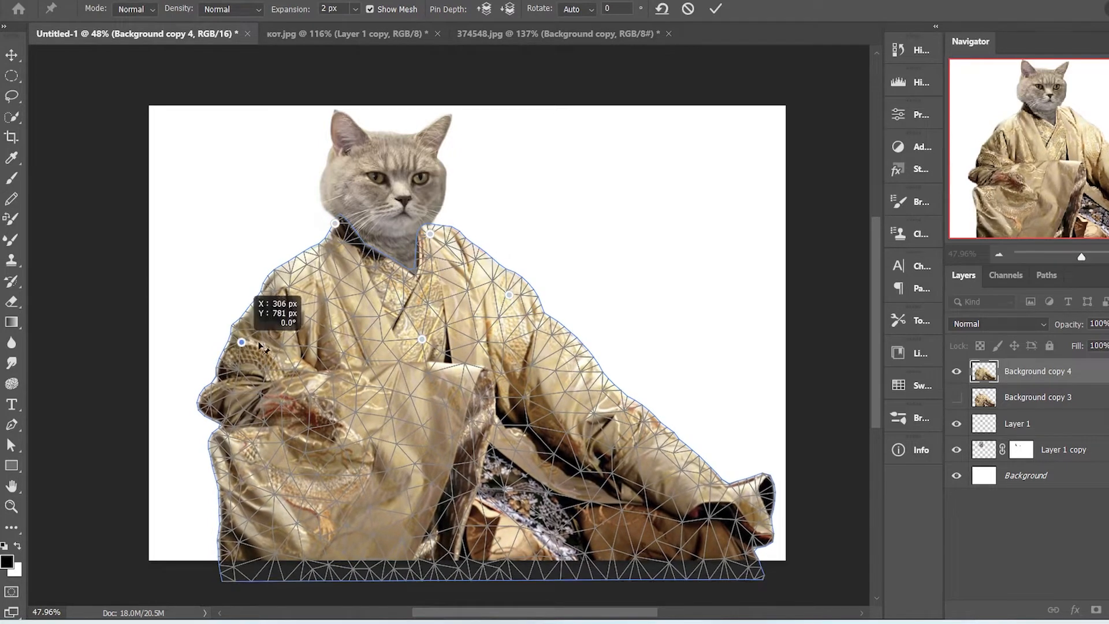
left_click(451, 465)
left_click(458, 566)
left_click(276, 493)
left_click(637, 441)
Pull the kimono's collar ends slightly outward, adjust the left lapel with another pin, and apply the Puppet Warp
left_click_drag(429, 234, 439, 235)
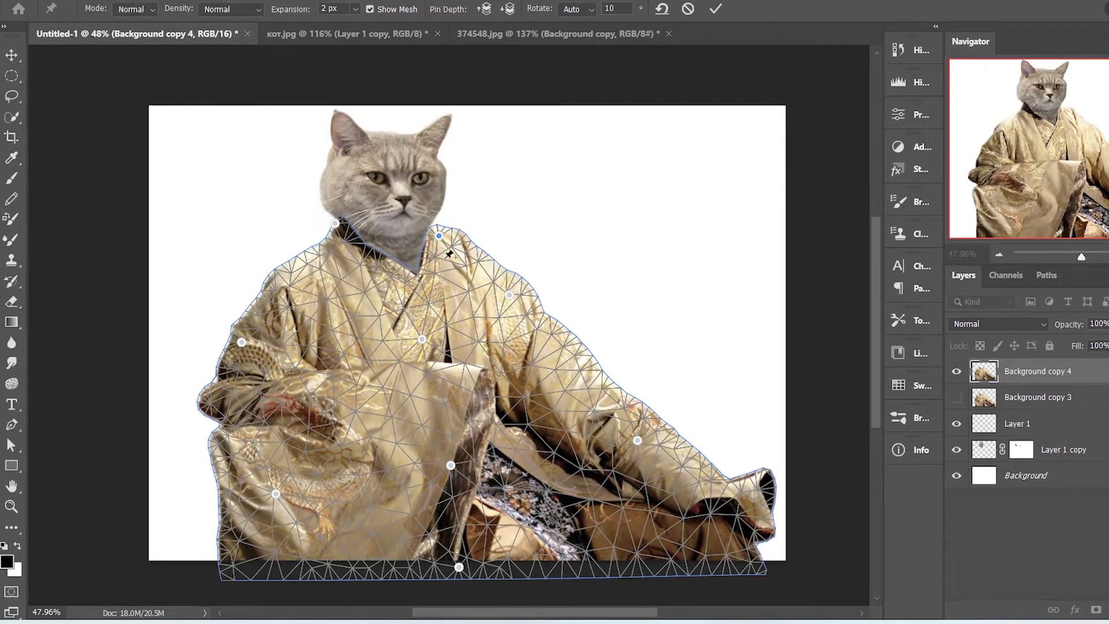
left_click_drag(335, 223, 332, 225)
left_click_drag(363, 263, 364, 265)
left_click(716, 9)
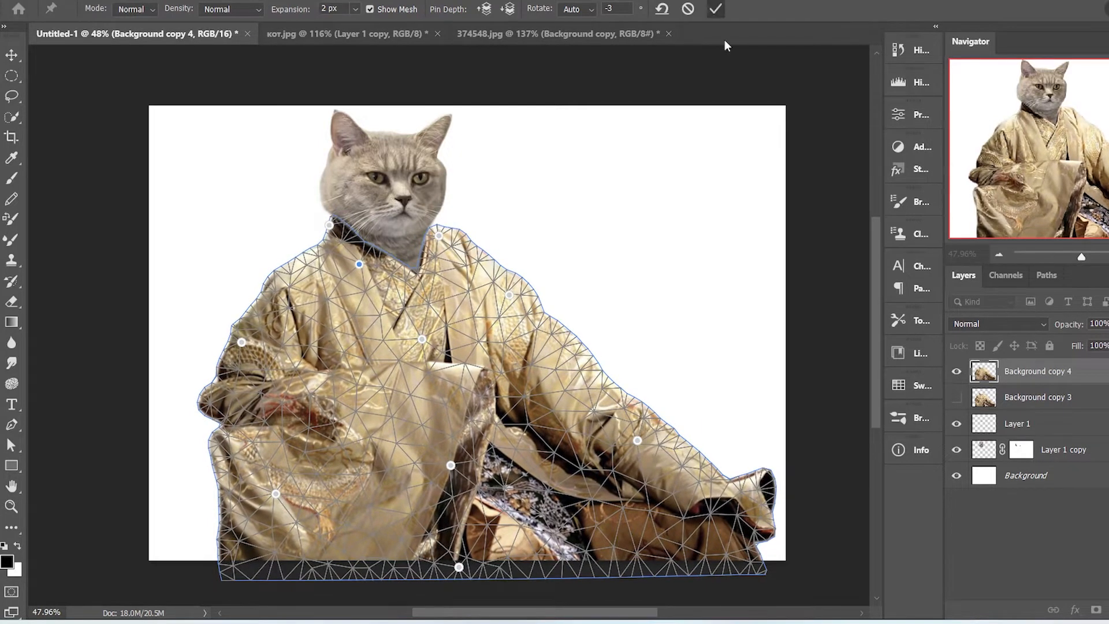
Delete the hidden Background copy 3 layer and check the cat's head with the kimono hidden, Layer 1 copy's mask selected
left_click(1014, 399)
key("Delete")
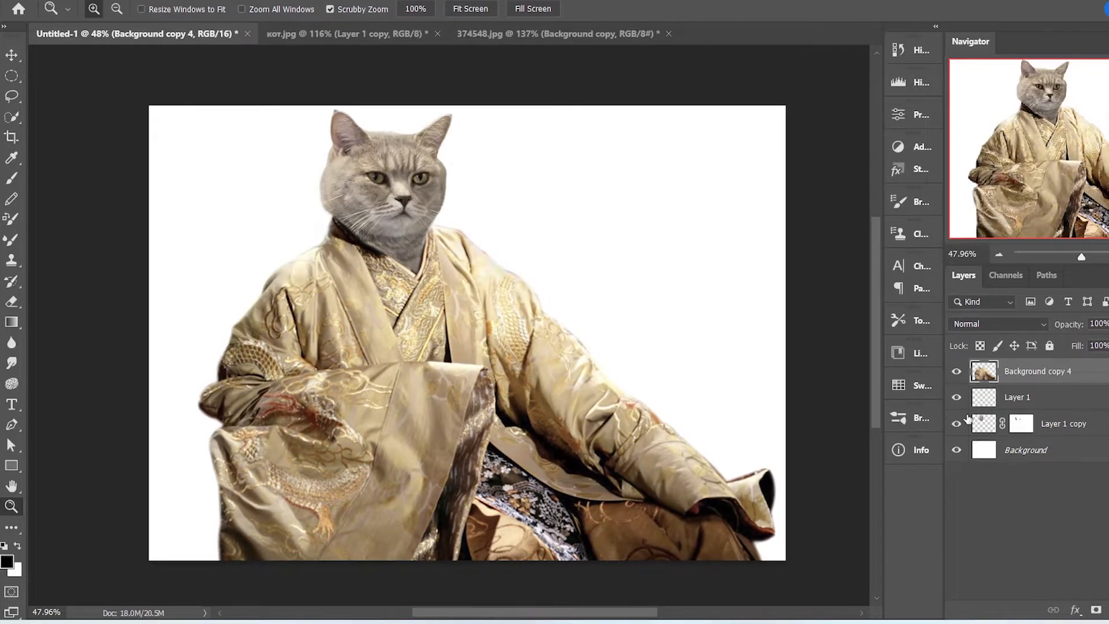
left_click(1017, 396)
left_click(957, 371)
left_click(1021, 423)
key("b")
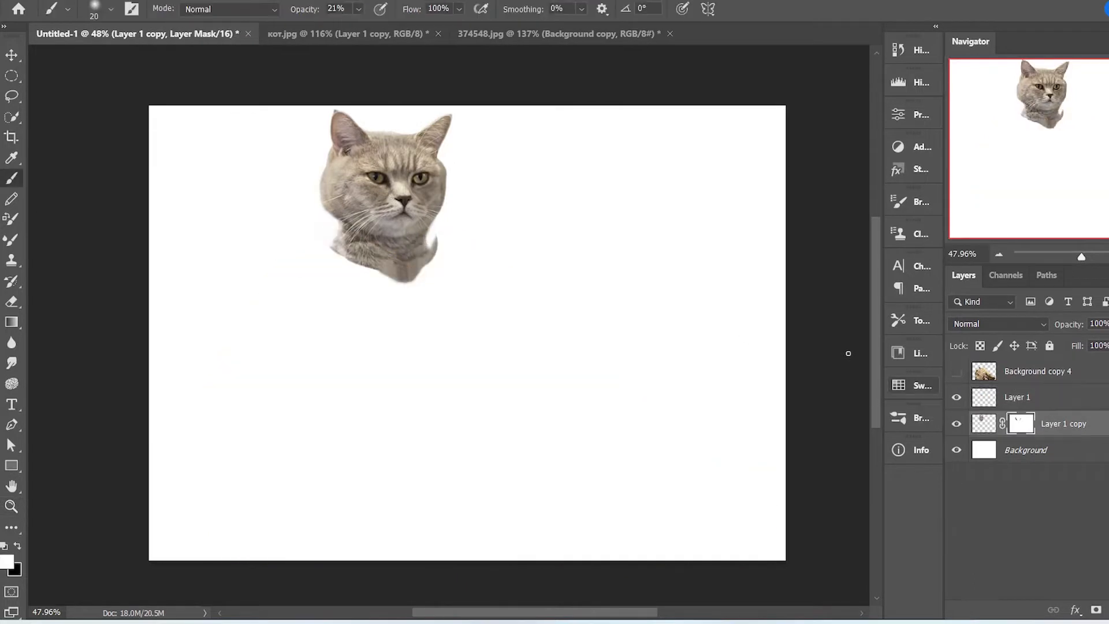
left_click(957, 371)
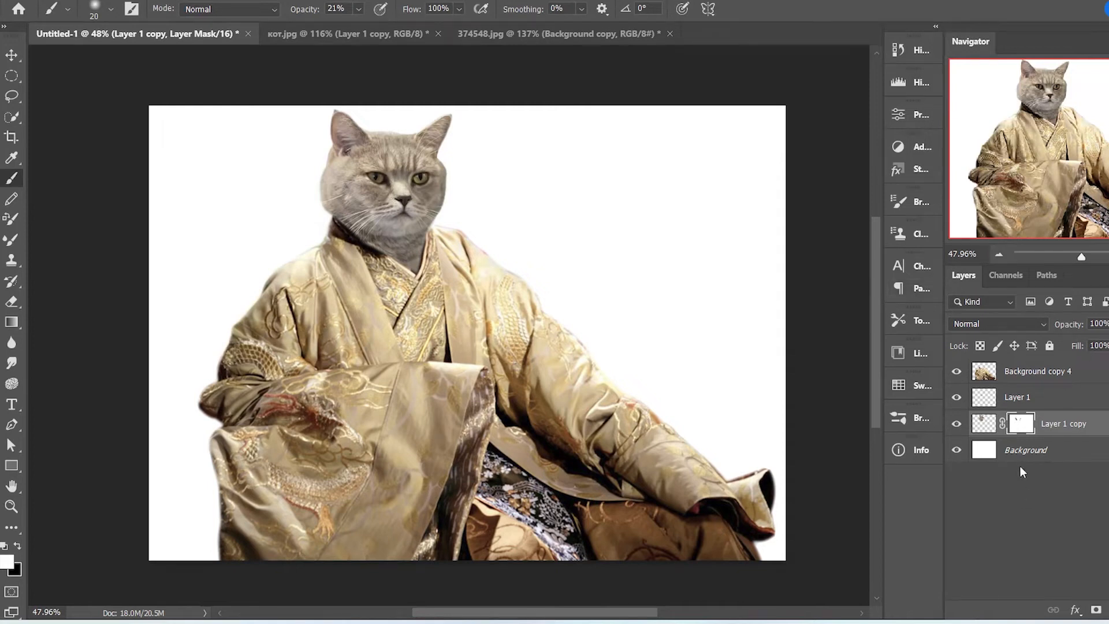
Add a Hue/Saturation adjustment above Layer 1 copy with hue +3 and saturation +59, and invert its mask
left_click(14, 508)
left_click_drag(399, 176, 514, 177)
left_click(1108, 610)
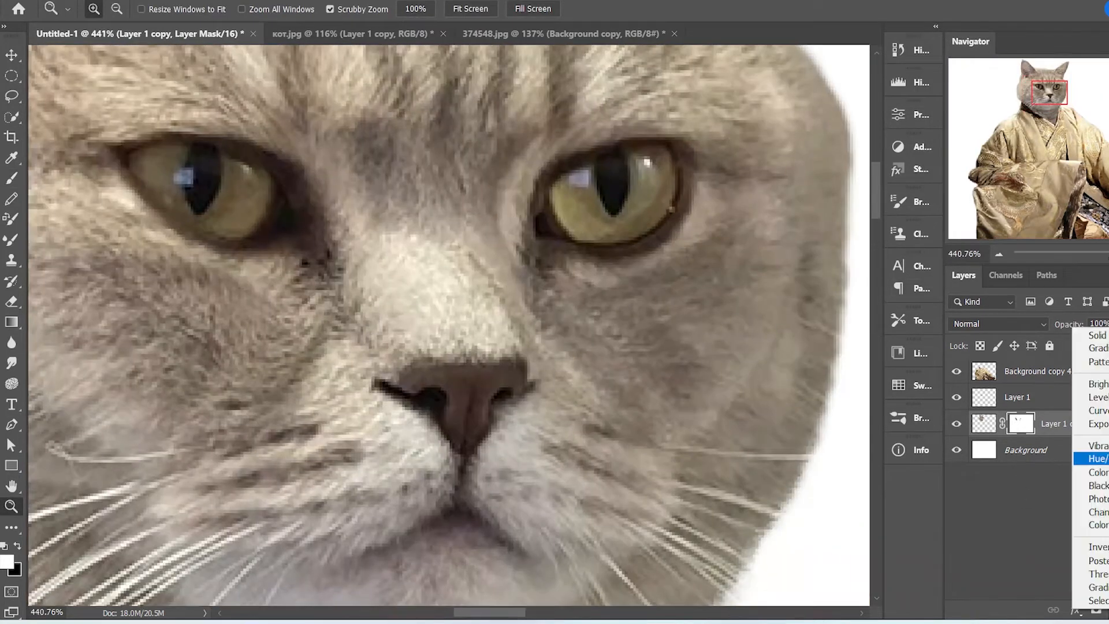
left_click(1098, 458)
left_click_drag(787, 222, 829, 251)
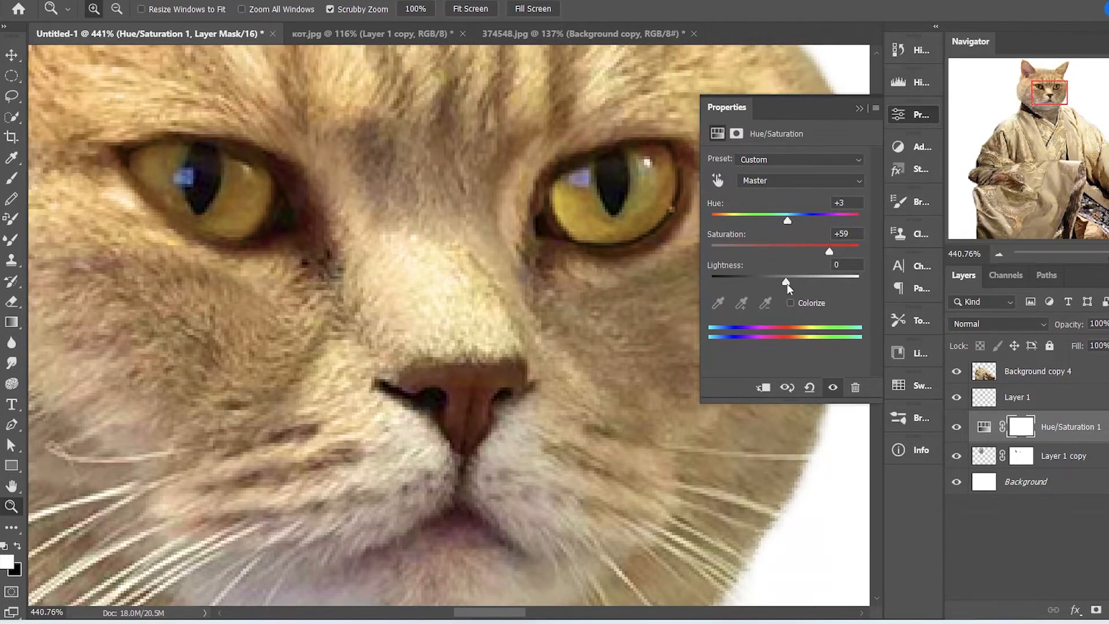
key("ctrl+i")
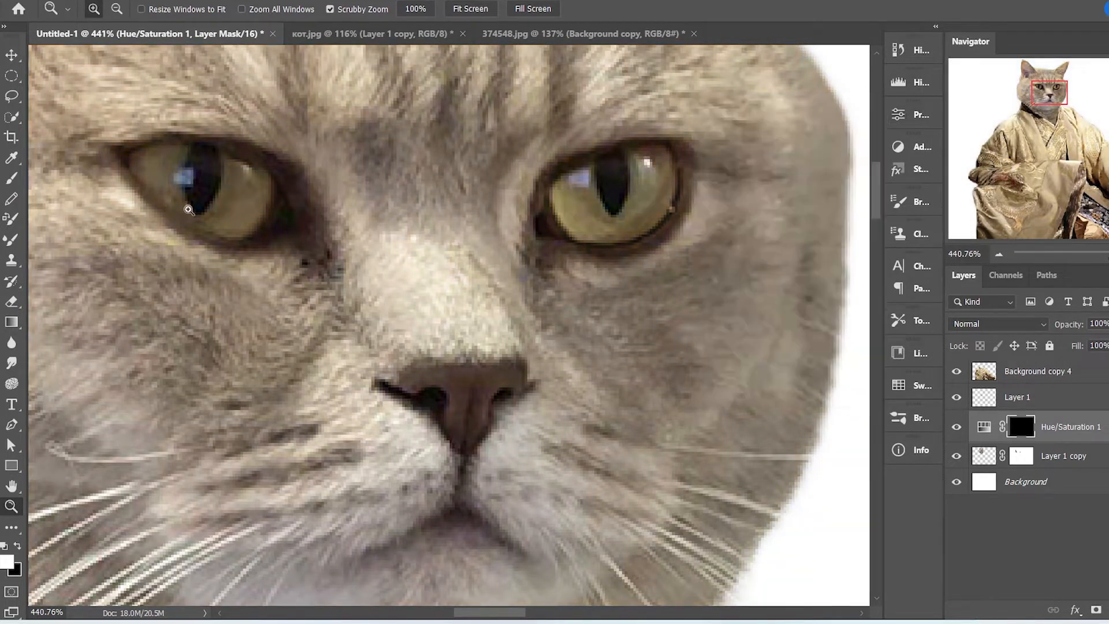
Paint white over both irises on the Hue/Saturation mask with a 5 px brush and clip the adjustment to Layer 1 copy
key("b")
key("bracketleft")
key("bracketleft")
key("bracketleft")
key("bracketleft")
key("bracketleft")
key("bracketleft")
left_click_drag(559, 190, 608, 241)
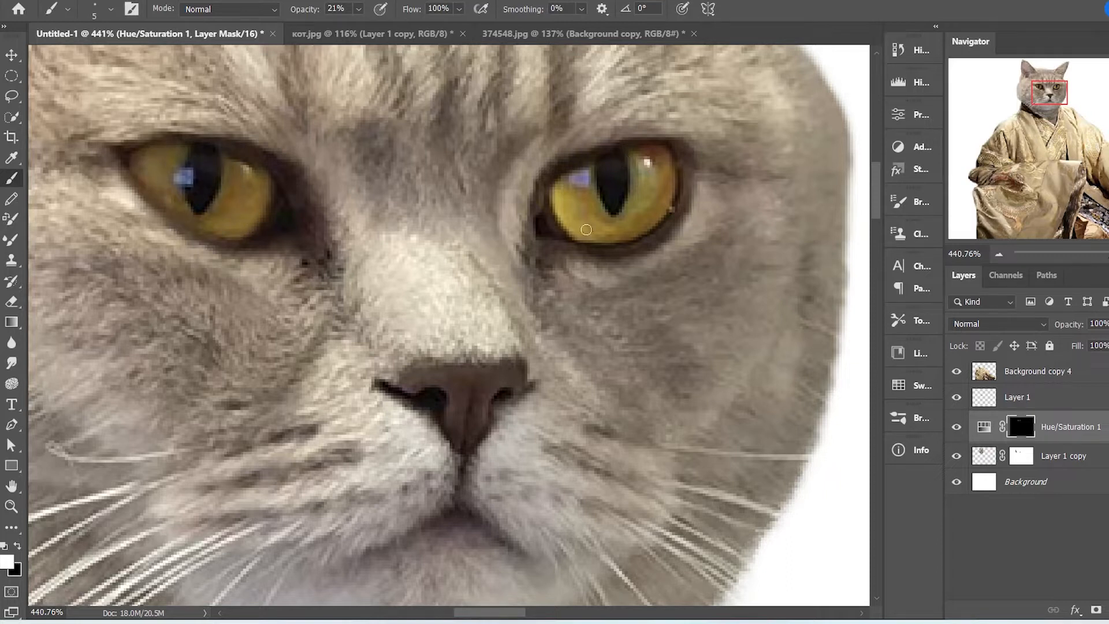
left_click(1016, 440, "alt")
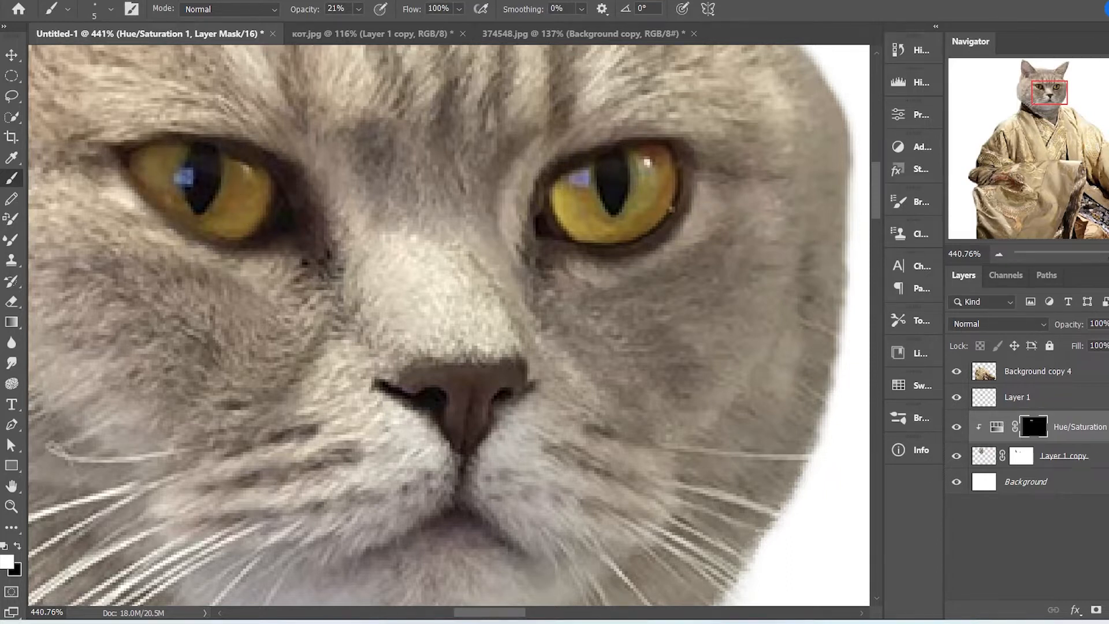
Add a clipped Vibrance adjustment for the eyes, raise its vibrance and saturation, and invert its mask
left_click(1107, 609)
left_click(1089, 443)
left_click(763, 387)
left_click_drag(786, 176, 860, 181)
left_click_drag(787, 207, 808, 220)
key("ctrl+i")
left_click(859, 108)
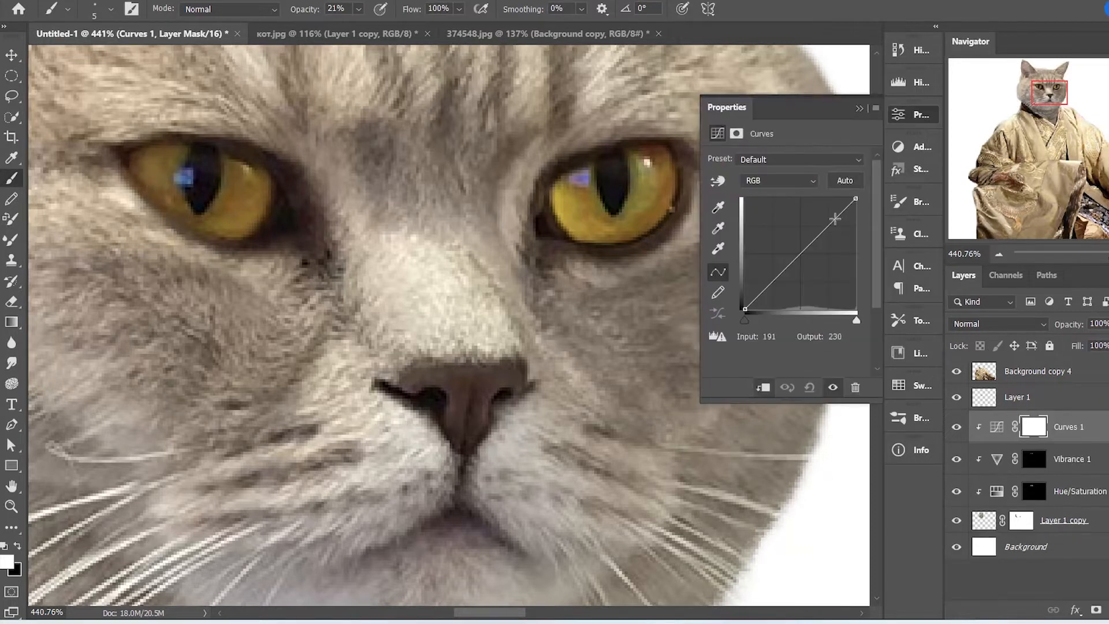
Raise the highlights in the clipped Curves 1 adjustment and invert its mask
left_click_drag(826, 229, 822, 200)
key("ctrl+i")
left_click(858, 108)
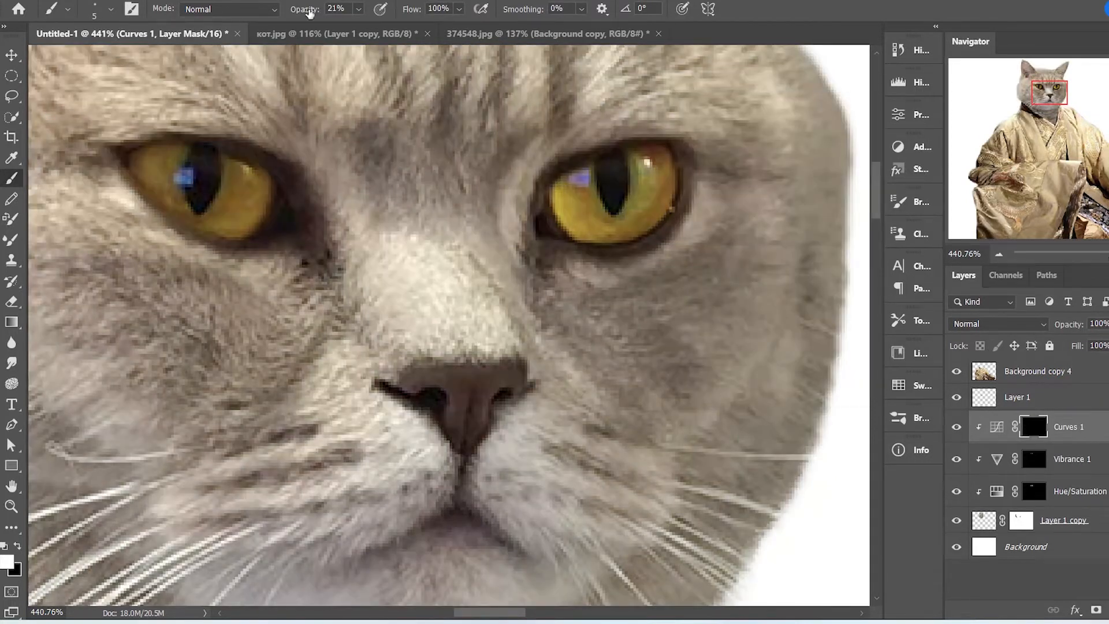
Brighten the left-hand iris on the Curves 1 mask with a 3 px brush at 9% opacity and 28% flow
key("0")
key("9")
key("bracketleft")
key("bracketleft")
key("shift+2")
key("shift+8")
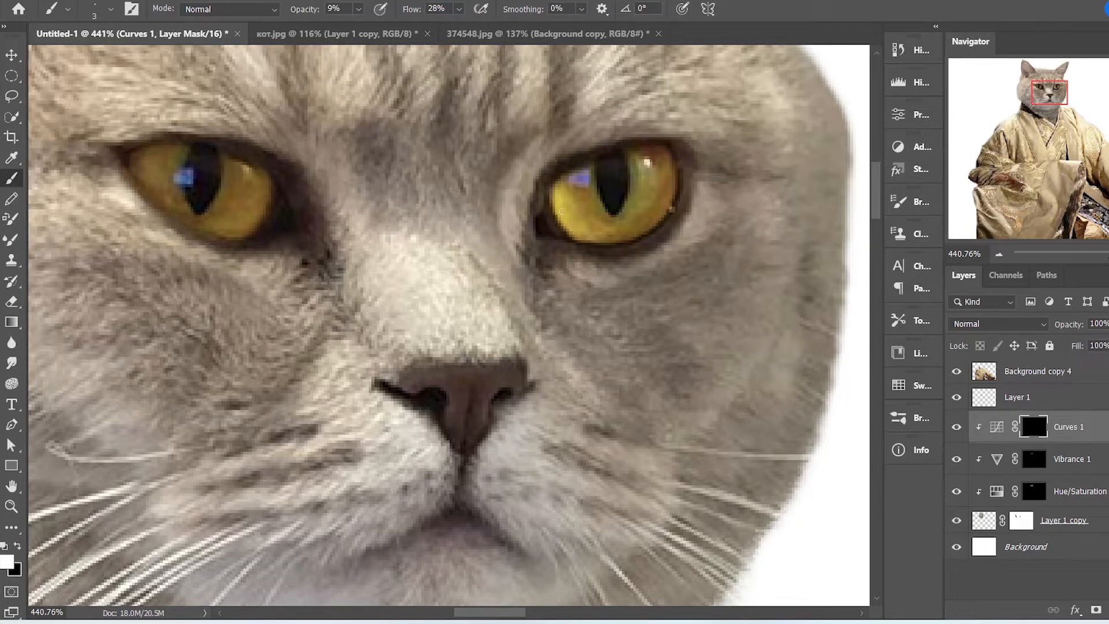
mouse_move(249, 179)
left_mouse_down()
mouse_move(228, 234)
mouse_move(171, 146)
left_mouse_up()
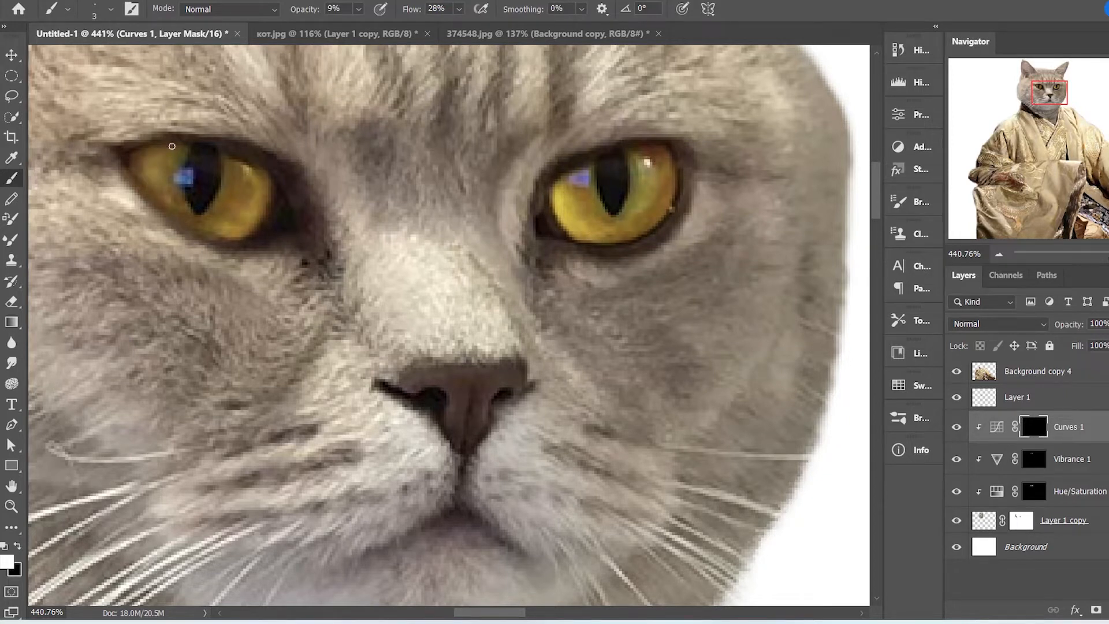
mouse_move(239, 173)
left_mouse_down()
mouse_move(214, 229)
mouse_move(148, 164)
left_mouse_up()
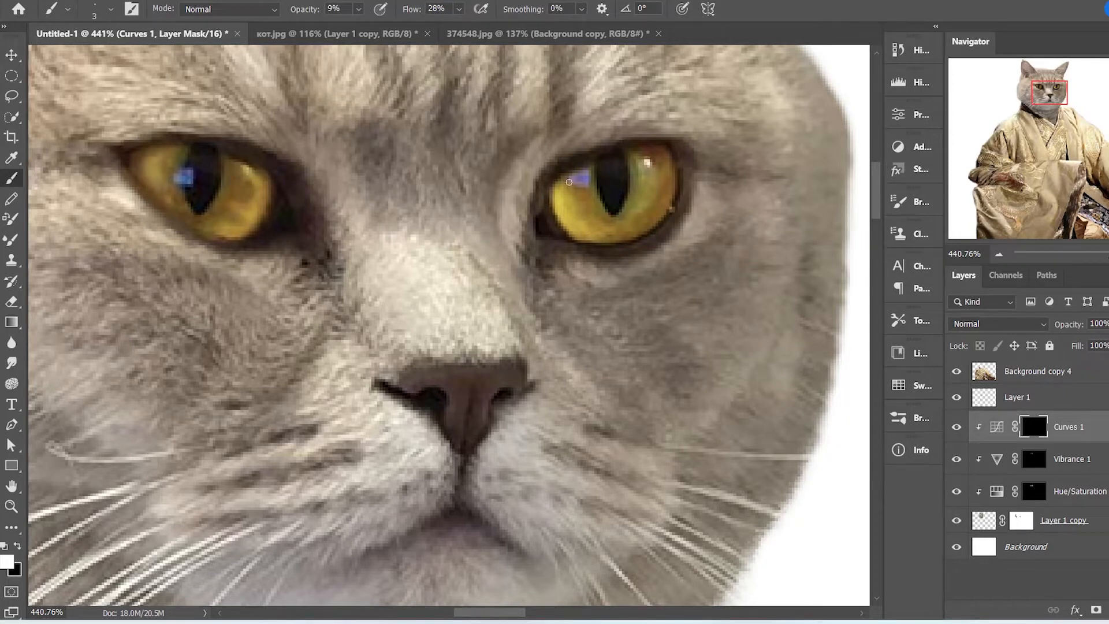
Add a second Curves adjustment clipped to Layer 1 copy, pull its midtones down to darken, and invert its mask
left_click(1105, 610)
left_click(1092, 414)
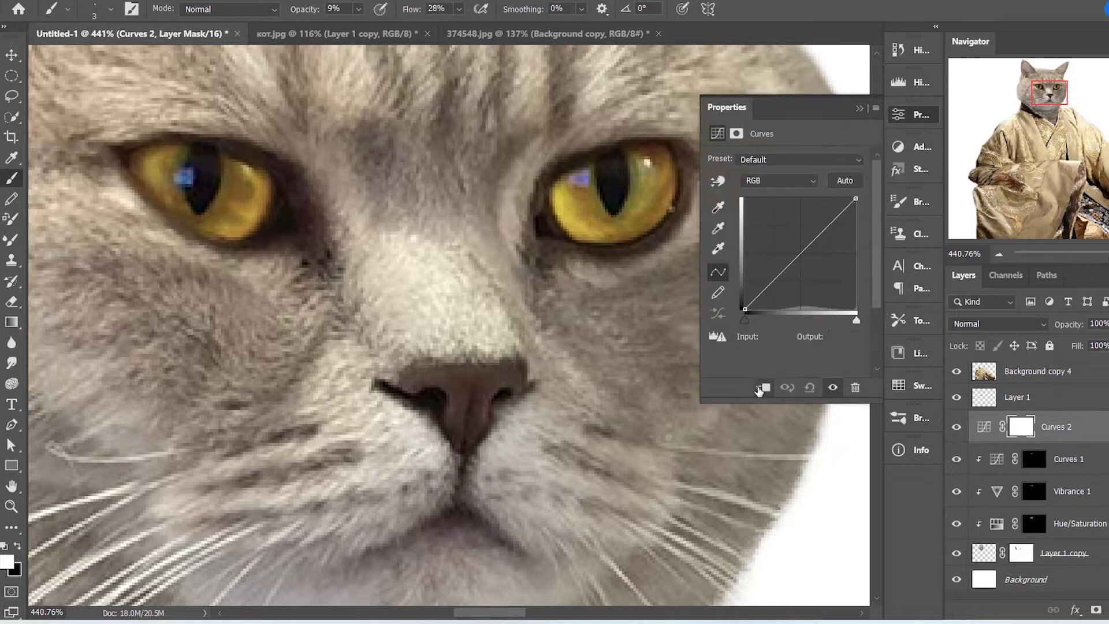
left_click(762, 388)
left_click_drag(800, 253, 800, 293)
key("ctrl+i")
left_click(859, 108)
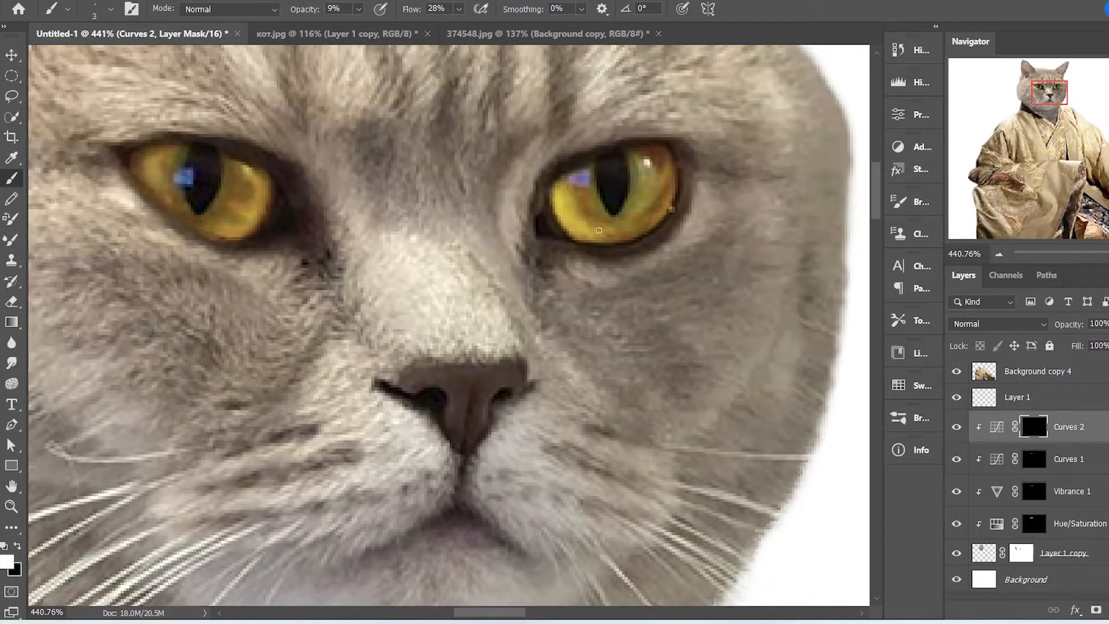
Darken the left-hand iris on the Curves 2 mask and add a Color Balance adjustment with an inverted mask
left_click_drag(185, 211, 216, 197)
left_click(1105, 610)
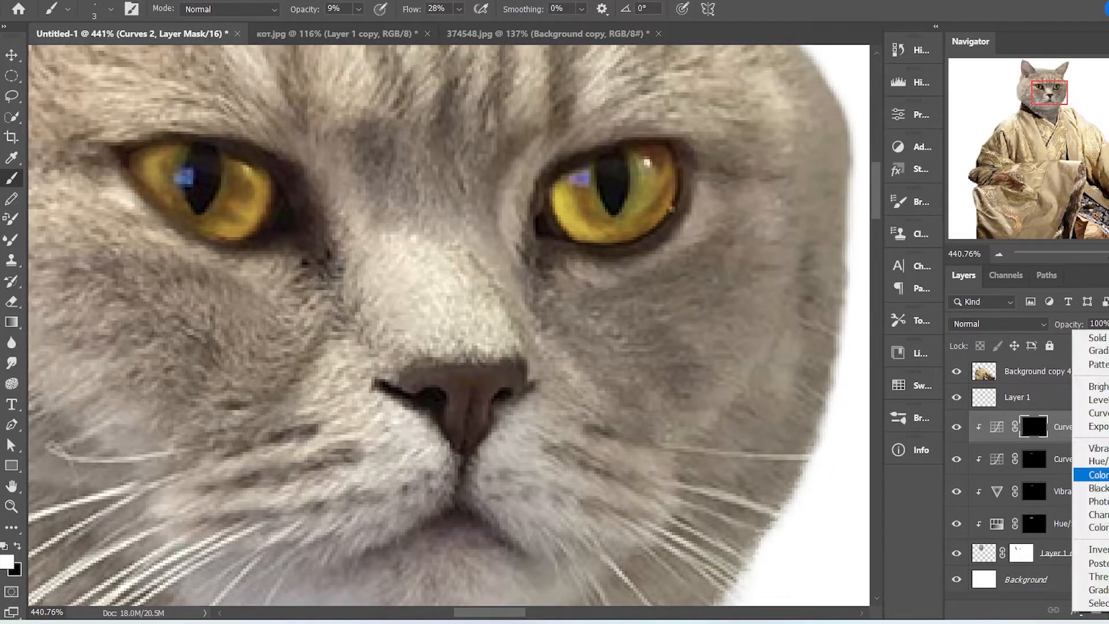
left_click(1091, 475)
left_click_drag(766, 223, 746, 248)
key("ctrl+i")
left_click(859, 108)
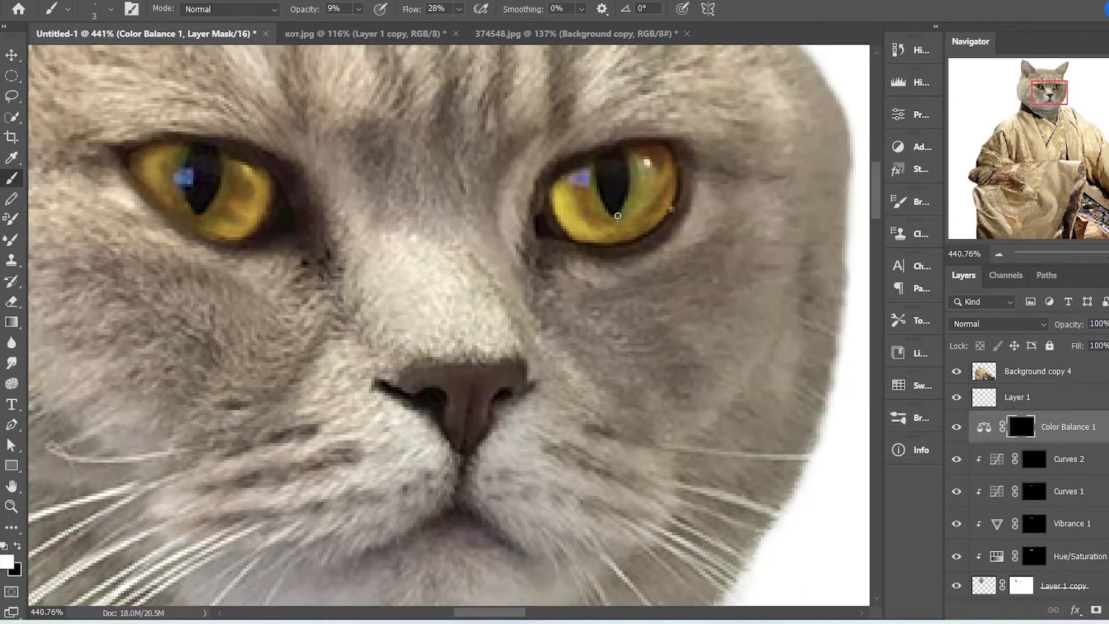
Group the Color Balance, Curves, Vibrance and Hue/Saturation eye adjustments and name the group "o"
left_click(11, 506)
left_click_drag(722, 405, 554, 414)
left_click_drag(395, 238, 1090, 485)
key("b")
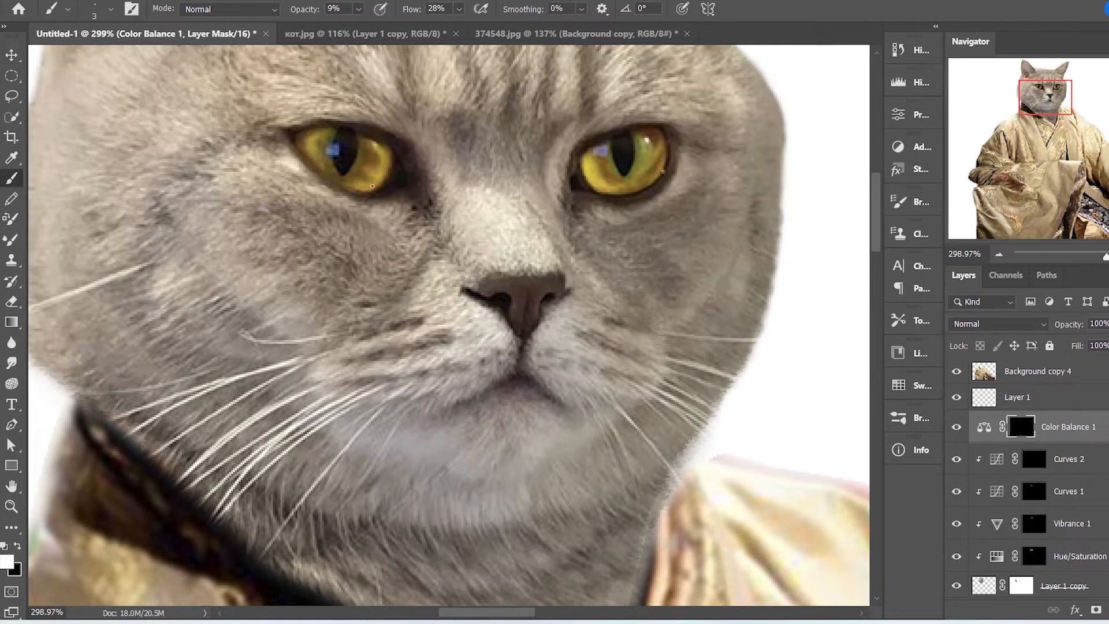
left_click(9, 507)
left_click_drag(443, 92, 332, 92)
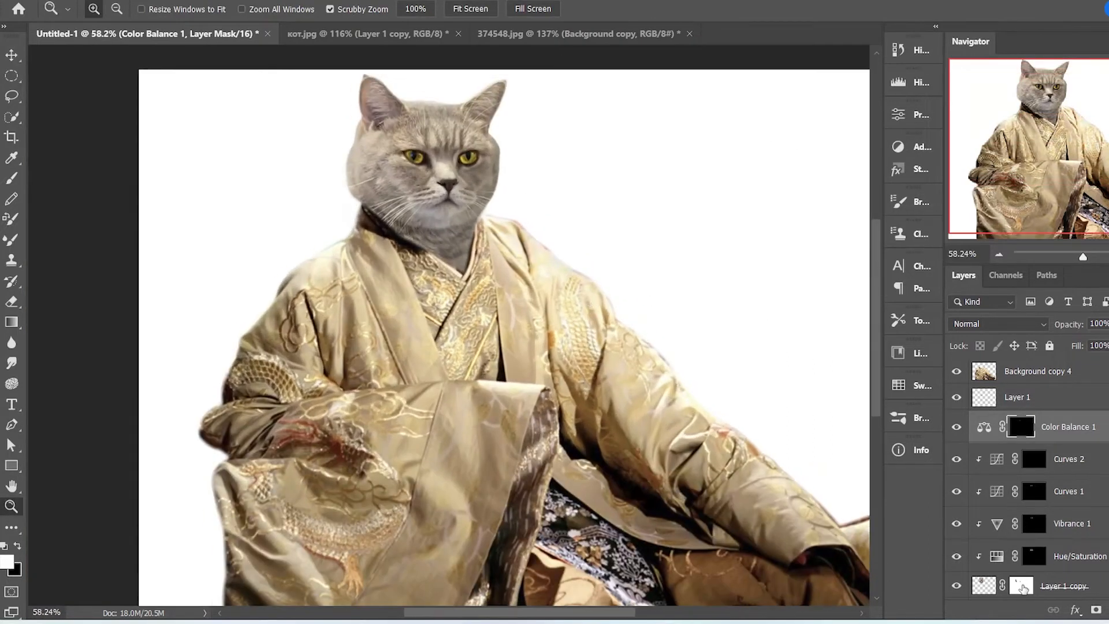
left_click(1077, 558, "shift")
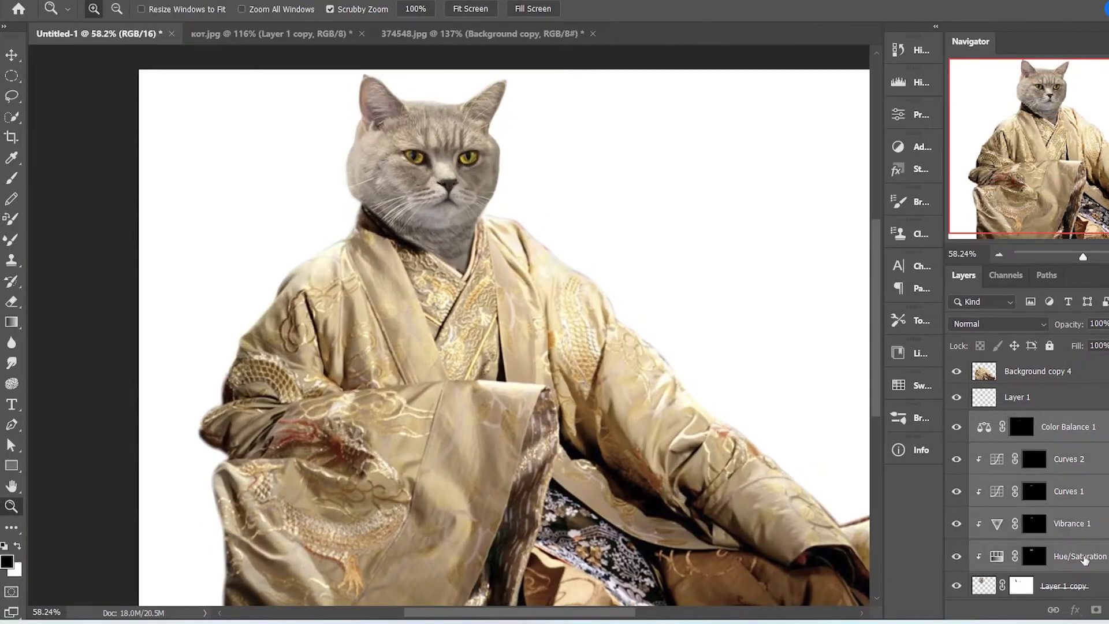
key("ctrl+g")
double_click(1016, 420)
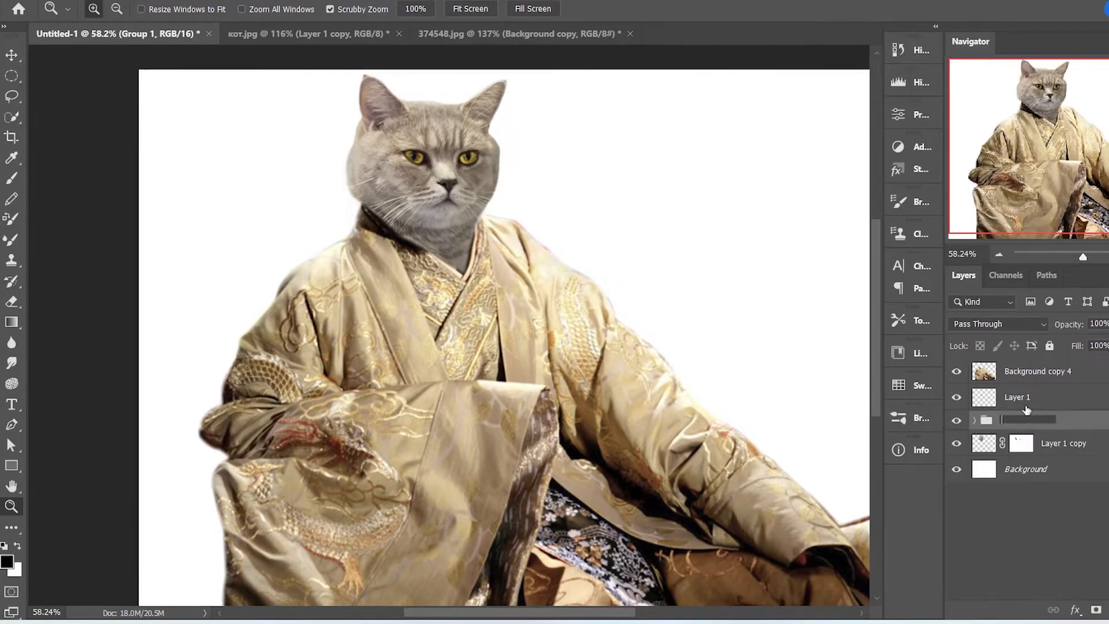
type("o")
Add a Curves adjustment directly above the "o" group, raise its highlights to brighten, and invert its mask
left_click(1021, 489)
left_click(1108, 609)
left_click(1089, 408)
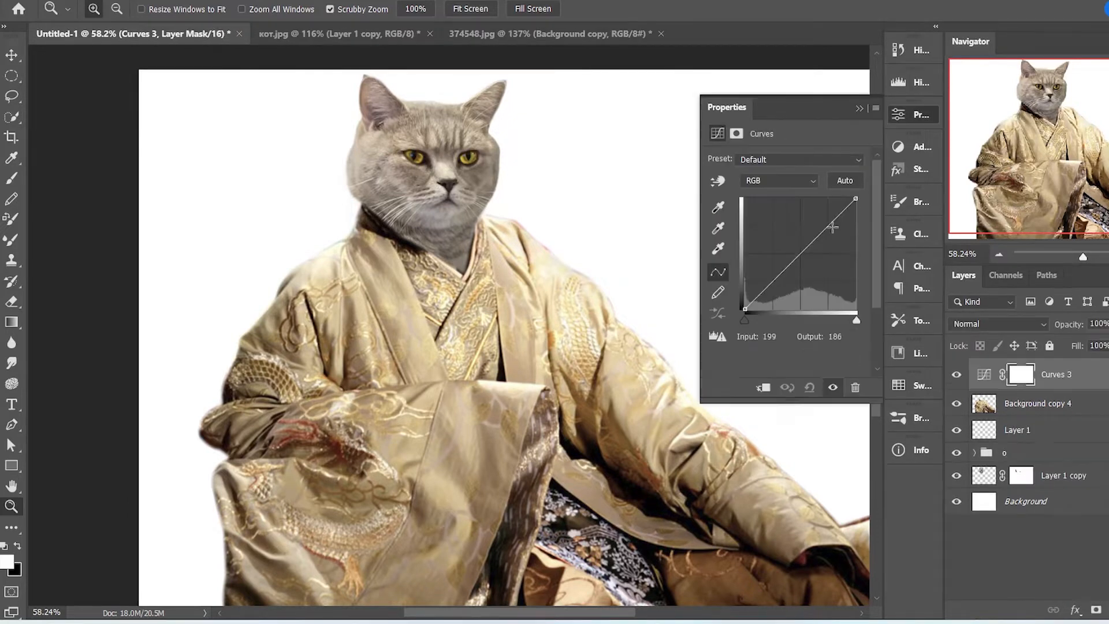
left_click_drag(832, 225, 816, 215)
key("ctrl+[")
key("ctrl+[")
key("ctrl+i")
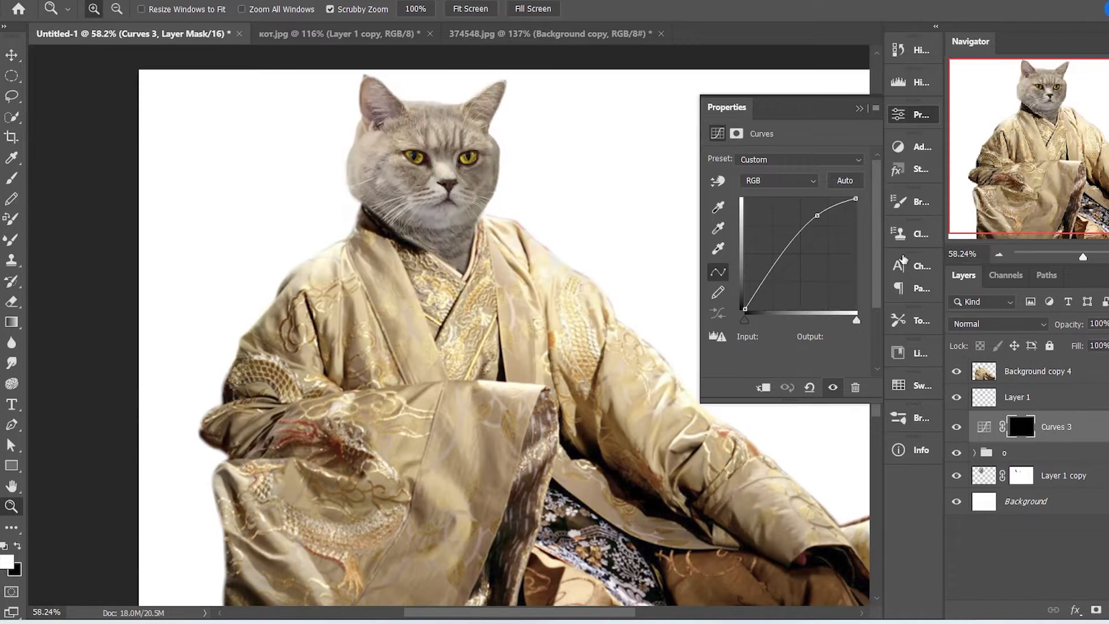
left_click(859, 108)
Brighten the cat's head on the Curves 3 mask with a 100 px soft brush at 9% opacity and 28% flow
left_click_drag(94, 236, 75, 285)
key("b")
mouse_move(456, 278)
left_mouse_down()
mouse_move(483, 173)
mouse_move(440, 272)
left_mouse_up()
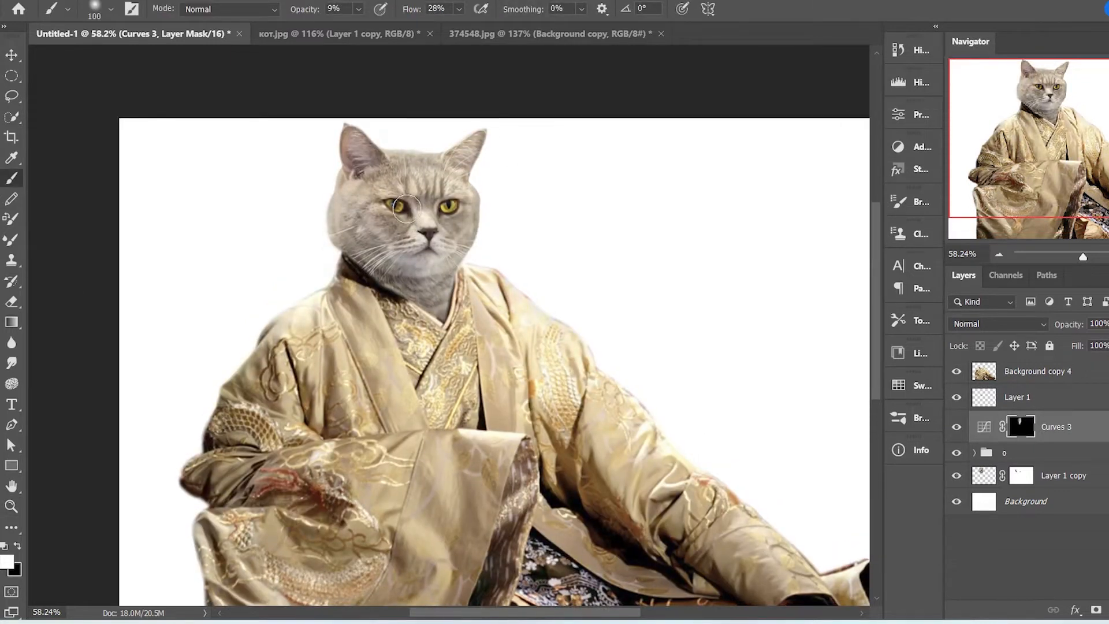
Add another Curves adjustment above Curves 3, pull its midtones down to darken, and invert its mask
left_click(1107, 610)
left_click(1089, 411)
mouse_move(799, 254)
left_mouse_down()
mouse_move(803, 282)
mouse_move(797, 275)
left_mouse_up()
key("ctrl+i")
left_click(859, 108)
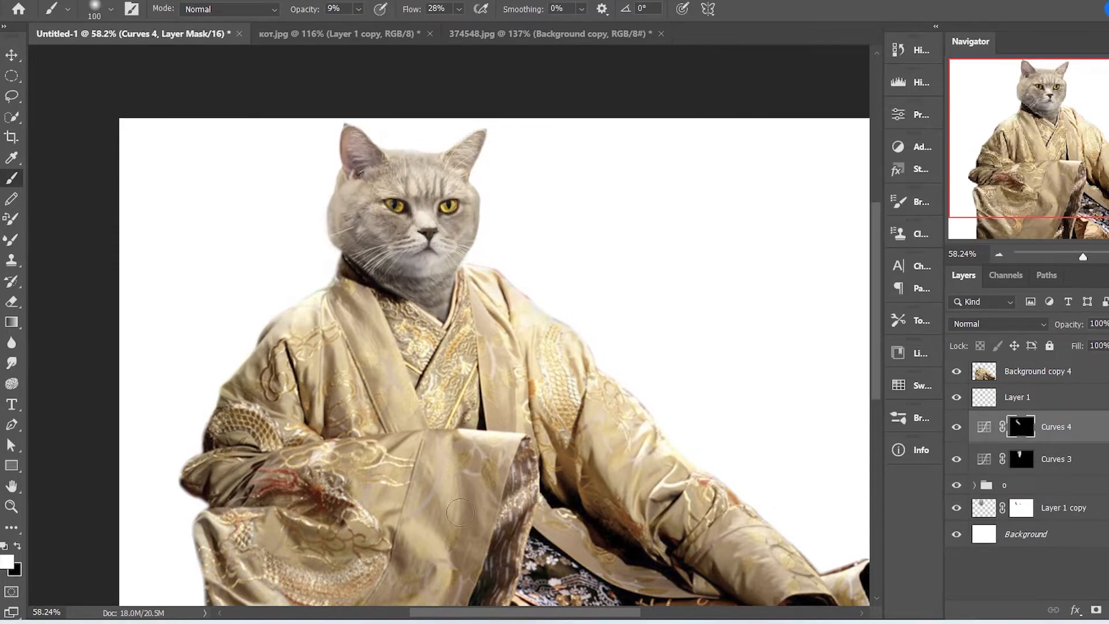
Darken the kimono with a Curves adjustment clipped to Background copy 4, pulling its midtones down
scroll(586, 409, "down", 2)
left_click(1038, 371)
left_click(1107, 609)
left_click(1088, 410)
left_click_drag(800, 254, 782, 280)
left_click(1004, 390, "alt")
left_click(859, 108)
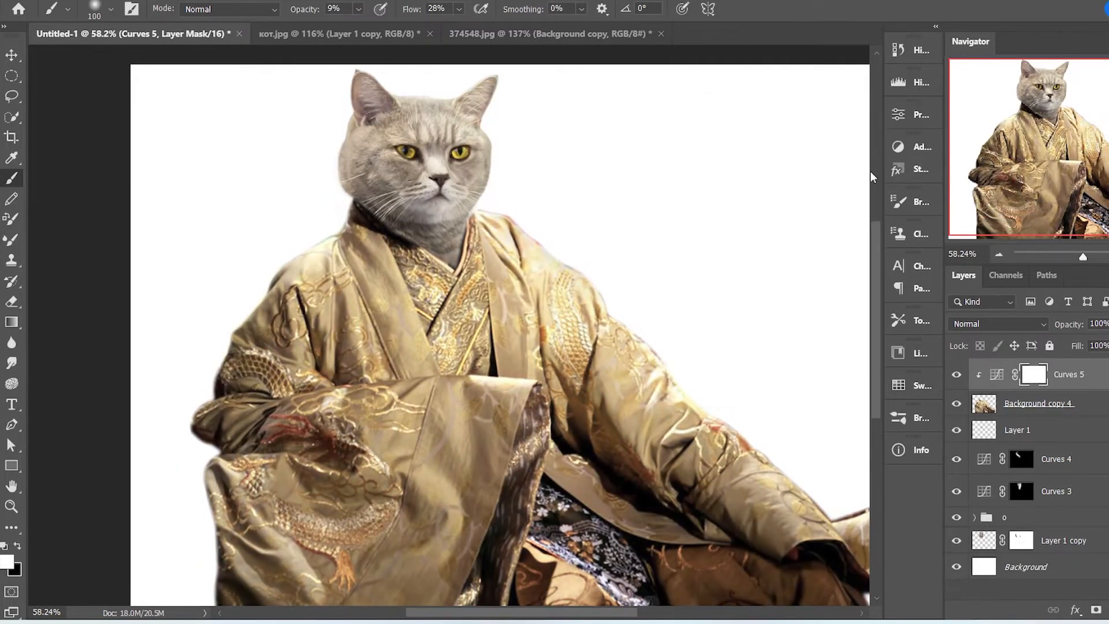
key("z")
left_click_drag(530, 422, 508, 422)
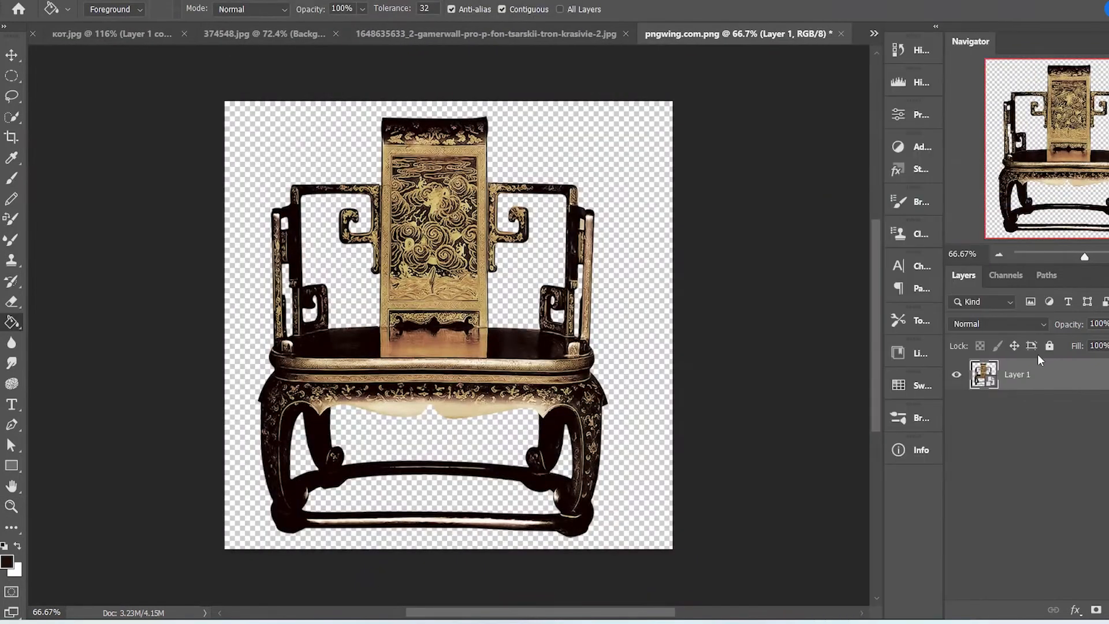
Place the chair from pngwing.com.png behind the cat at 201.46% scale, with its backrest to the right of the cat's head
left_click_drag(984, 375, 494, 314)
key("ctrl+t")
left_click(699, 260)
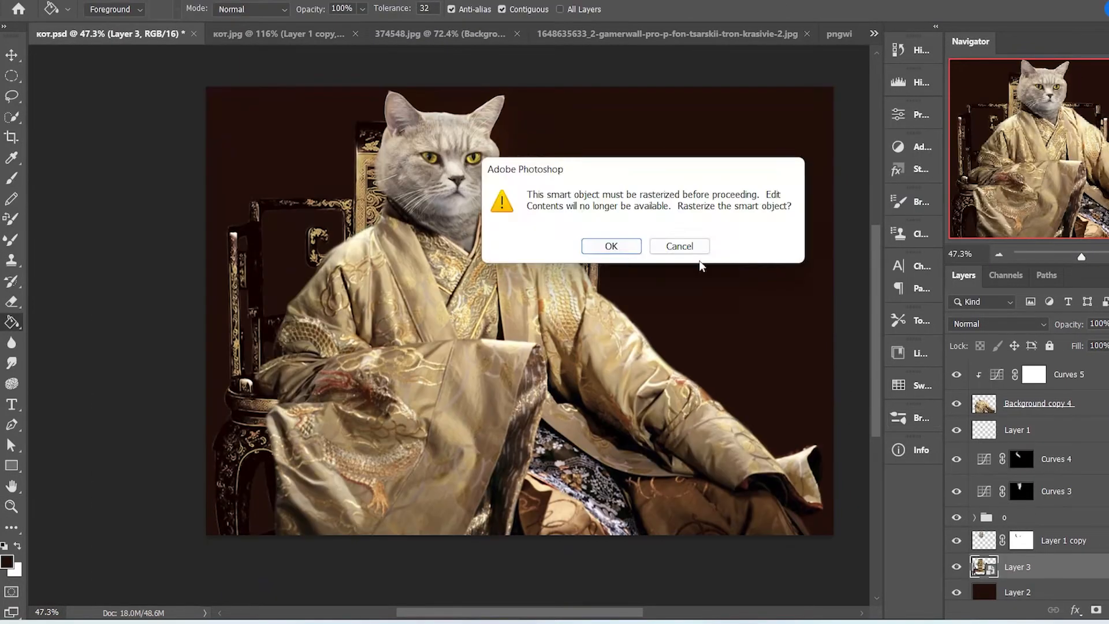
left_click(611, 245)
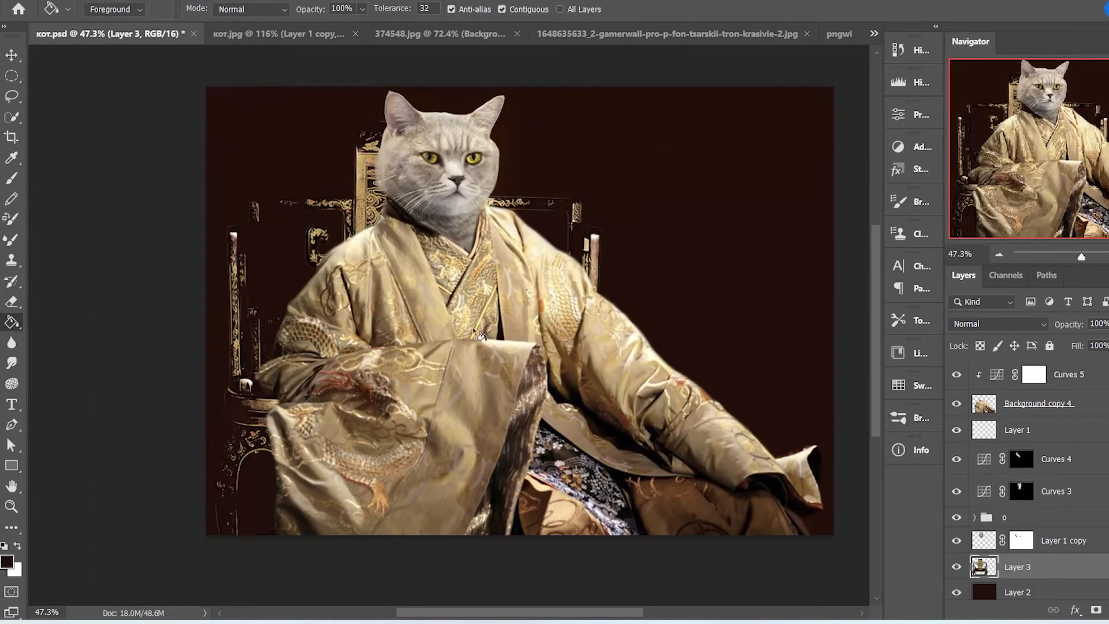
key("v")
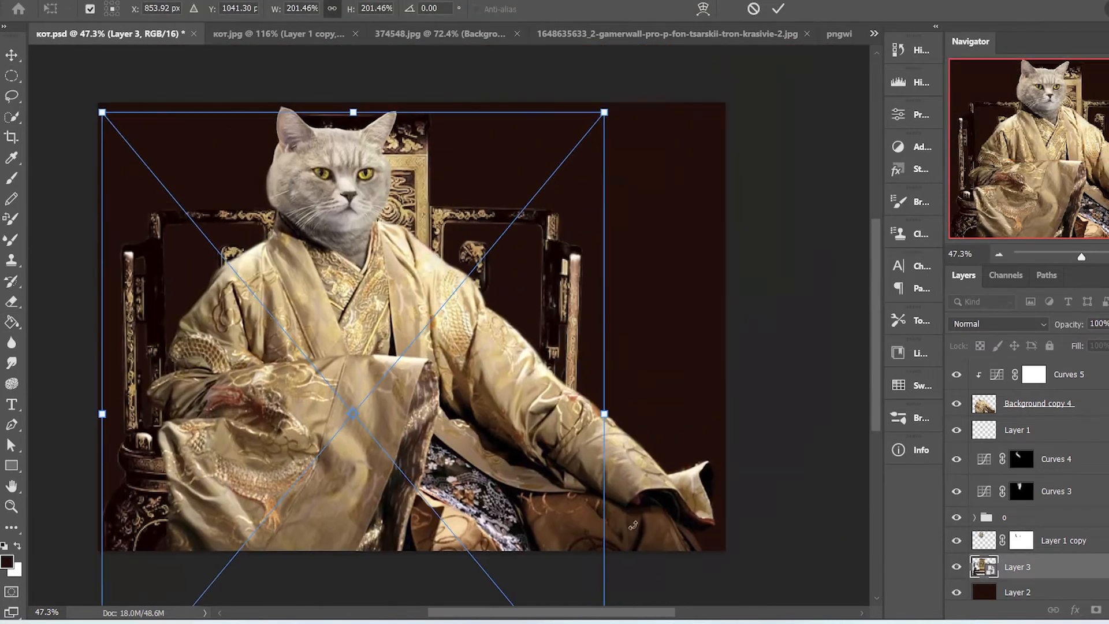
left_click_drag(419, 218, 520, 220)
key("Return")
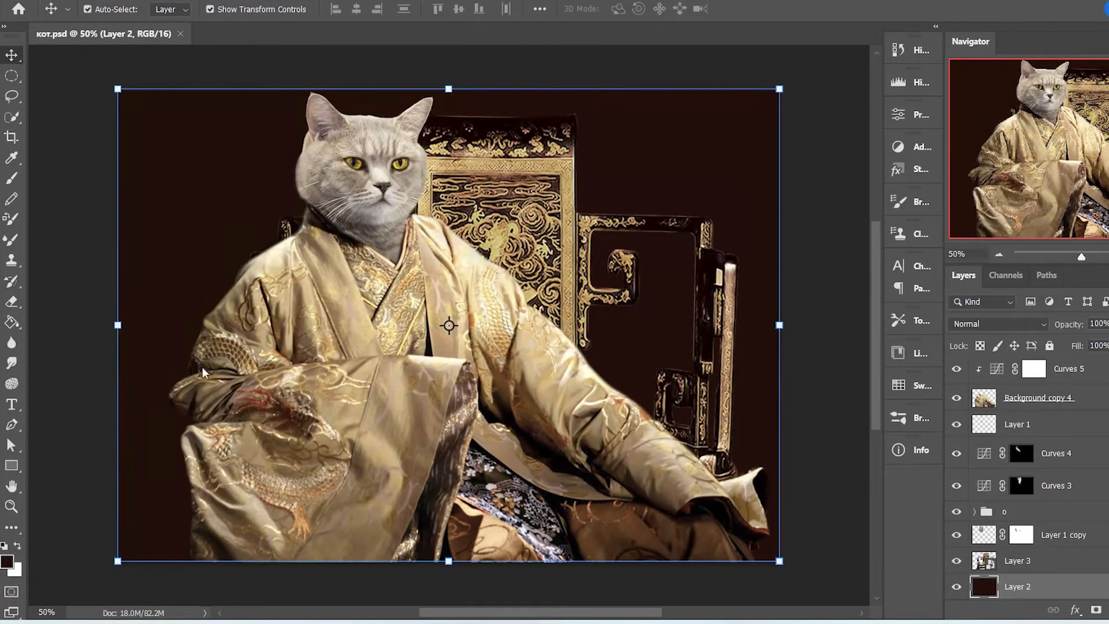
Bring the wooden lattice picture from к коту.jpg into the composite and move it below the chair layer
left_click(203, 372)
left_click(35, 12)
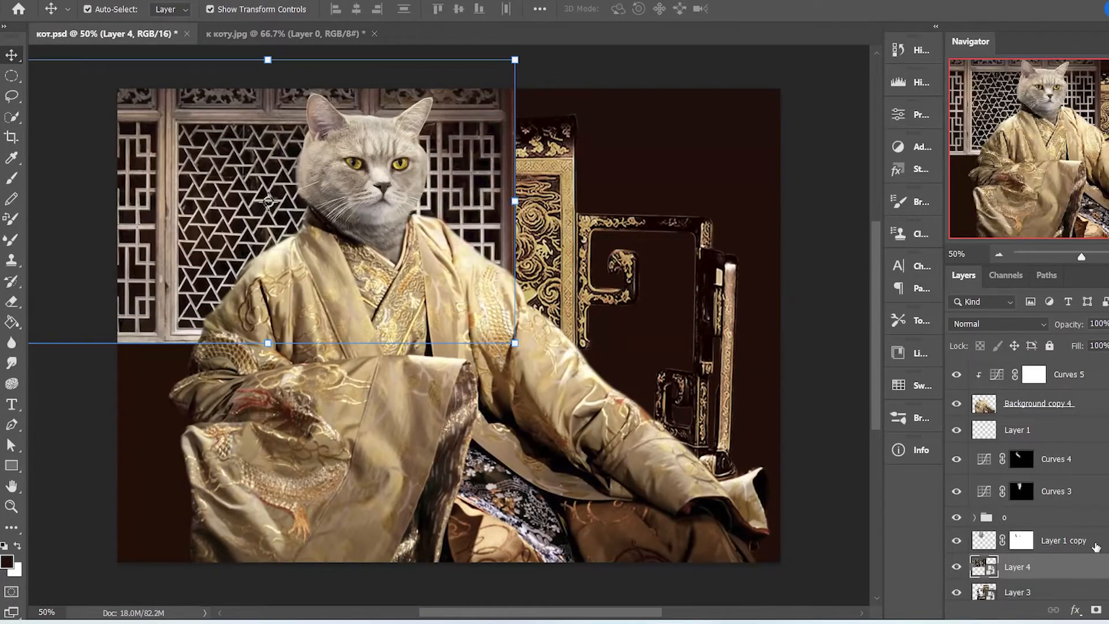
key("ctrl+[")
key("ctrl+[")
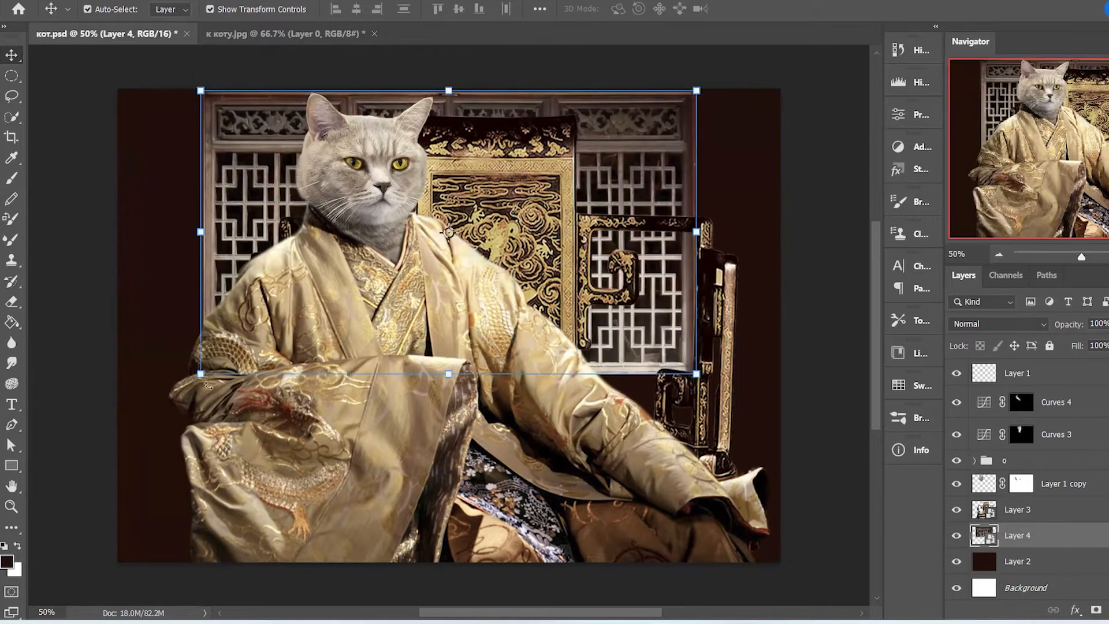
Transform the lattice background to cover the whole canvas, at 66.44% width and 74.89% height
key("ctrl+t")
left_click_drag(448, 374, 461, 526)
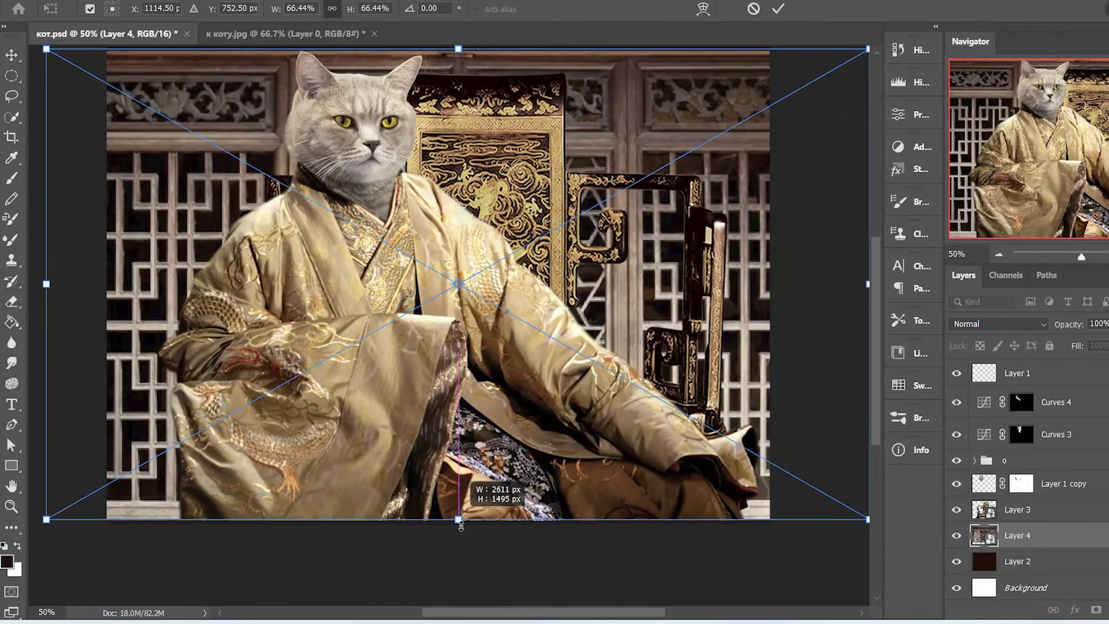
left_click_drag(707, 145, 734, 96)
left_click(32, 1)
mouse_move(81, 325)
left_click(273, 390)
left_click_drag(486, 471, 485, 531)
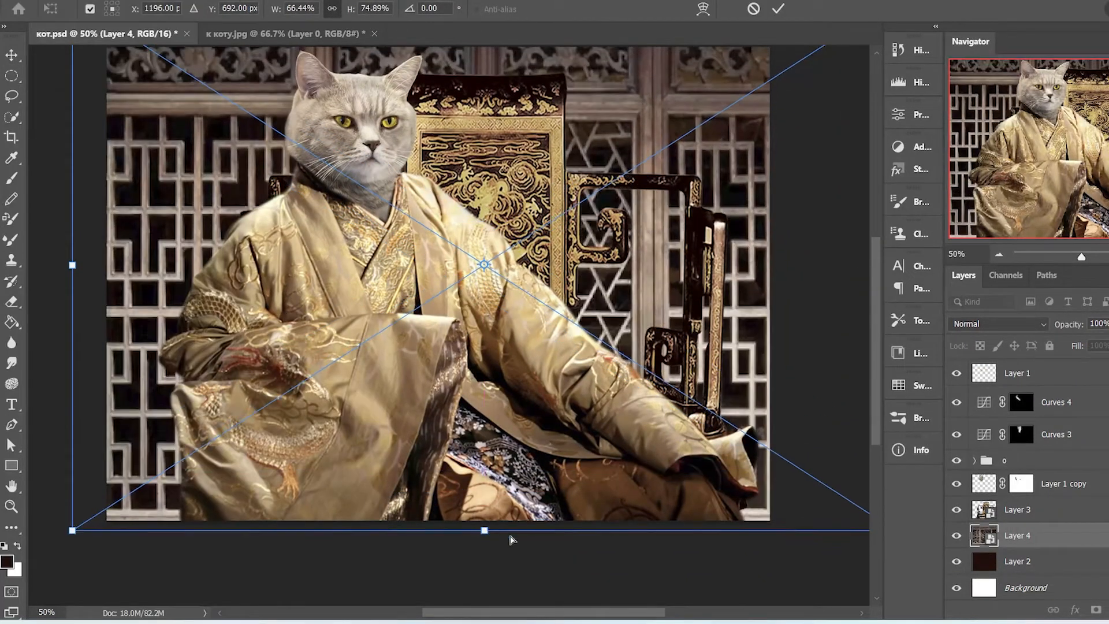
scroll(511, 539, "up", 2)
key("Return")
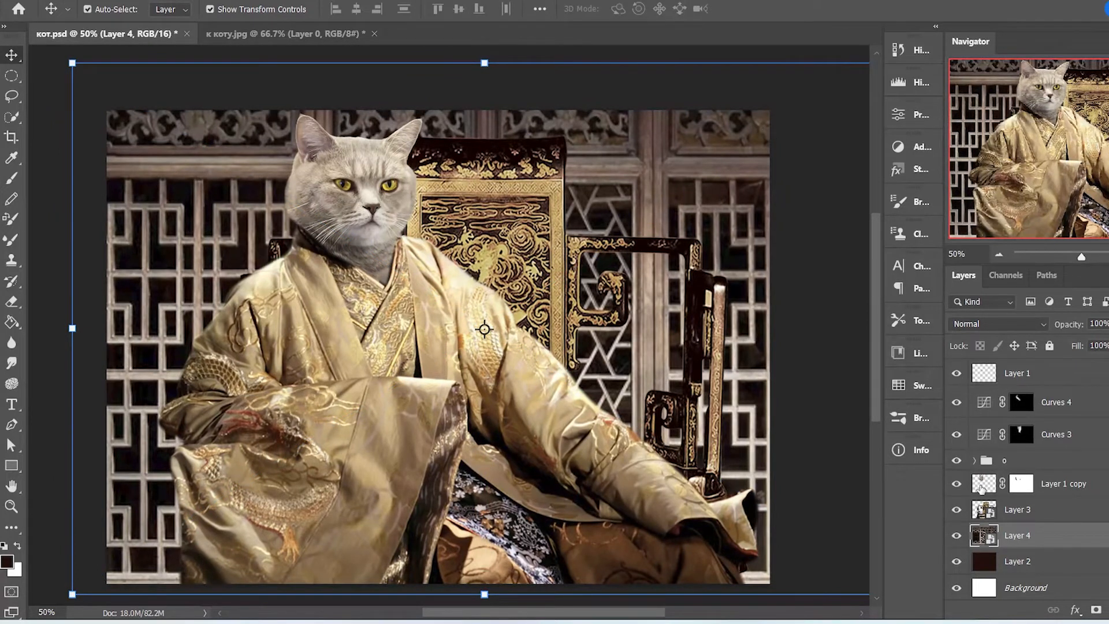
Compare the cat's head with and without its Curves adjustments and merge the head layers with Layer 1
left_click(956, 403)
left_click(956, 402)
left_click(956, 436)
left_click(956, 436)
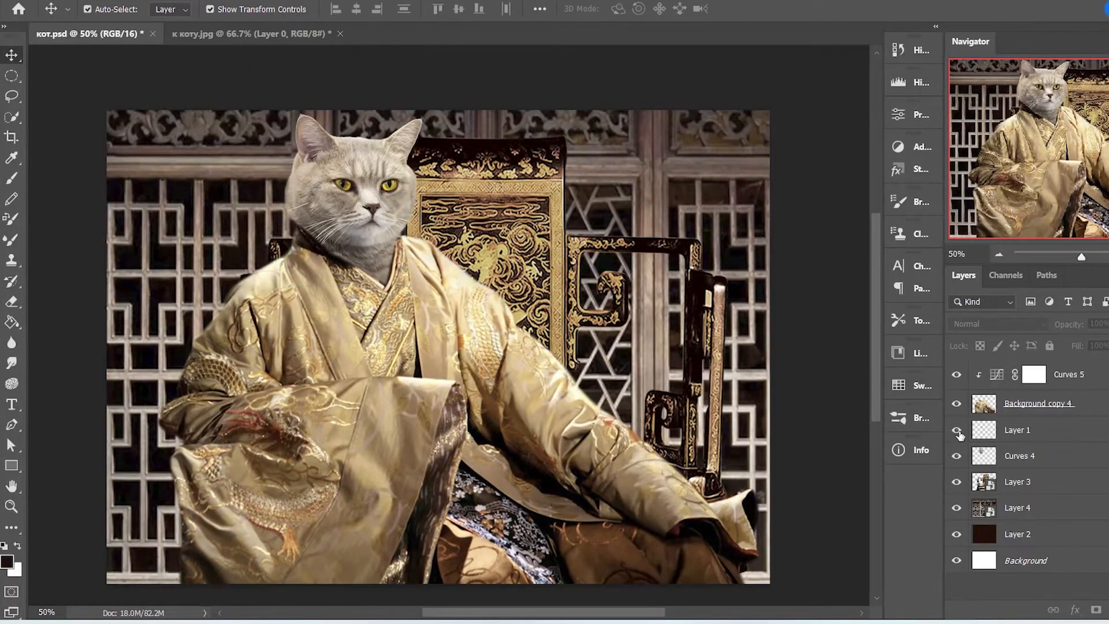
left_click(1040, 437)
left_click(1053, 458, "ctrl")
key("ctrl+e")
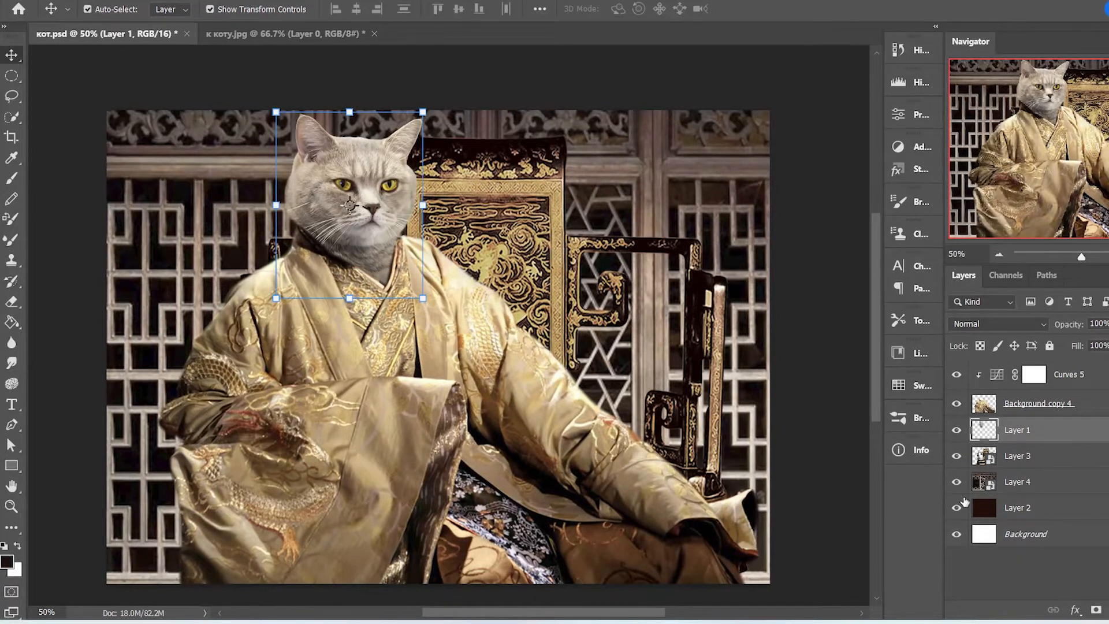
Darken the lattice background with a Curves adjustment above Layer 4 and merge the two layers
left_click(1040, 487)
left_click(1105, 609)
left_click(1086, 411)
left_click_drag(834, 219, 842, 226)
left_click_drag(765, 299, 772, 290)
left_click(823, 447)
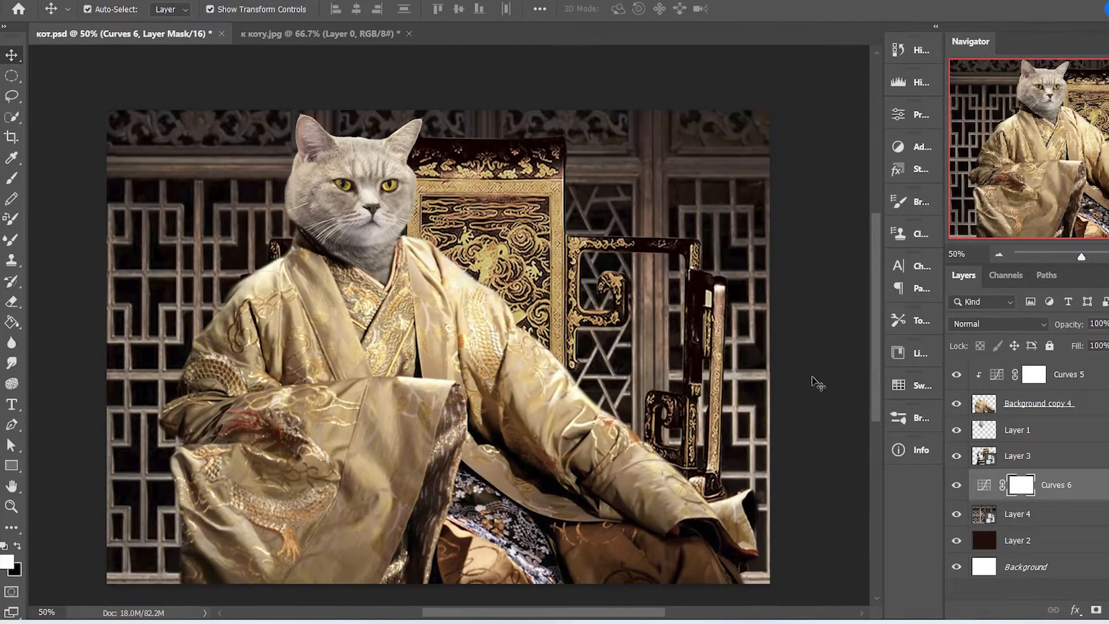
left_click(1053, 513, "ctrl")
key("ctrl+e")
Use the Camera Raw Filter on the lattice, setting Contrast +55, Highlights +15, Shadows -57, Blacks -56 and Texture +79
left_click(211, 1)
left_click(287, 94)
left_click_drag(918, 407, 971, 408)
left_click_drag(919, 377, 881, 379)
left_click_drag(917, 283, 917, 290)
left_click_drag(917, 301, 879, 341)
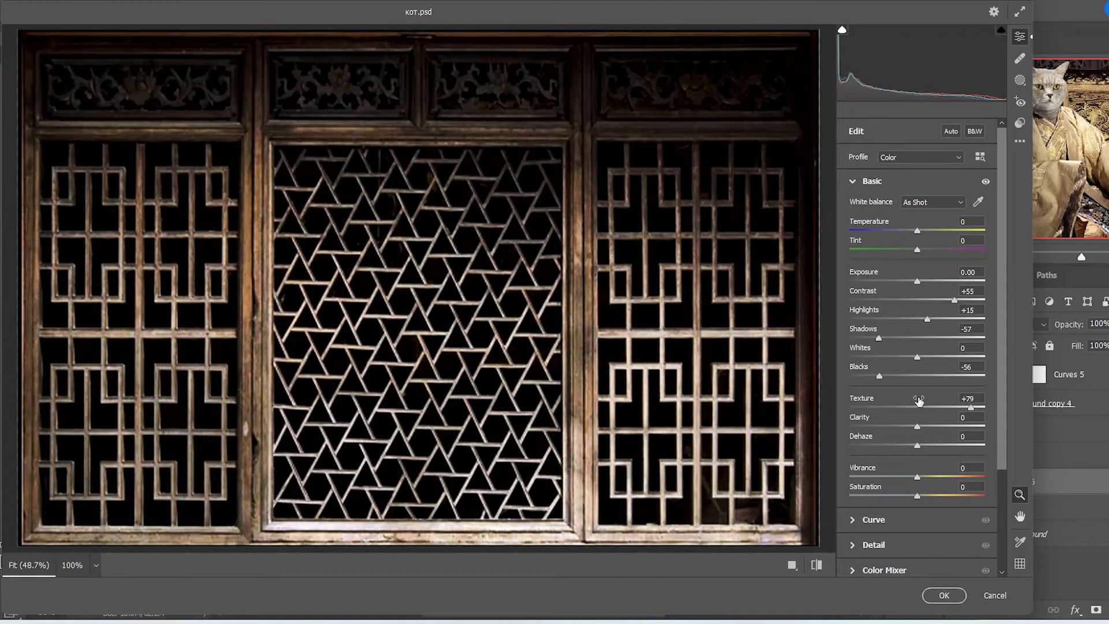
Set the lattice's Whites to -76, Clarity -21, Dehaze +100, Vibrance +6, and Temperature and Tint to -1
left_click_drag(918, 426, 993, 430)
left_click_drag(917, 477, 989, 477)
left_click_drag(918, 357, 865, 357)
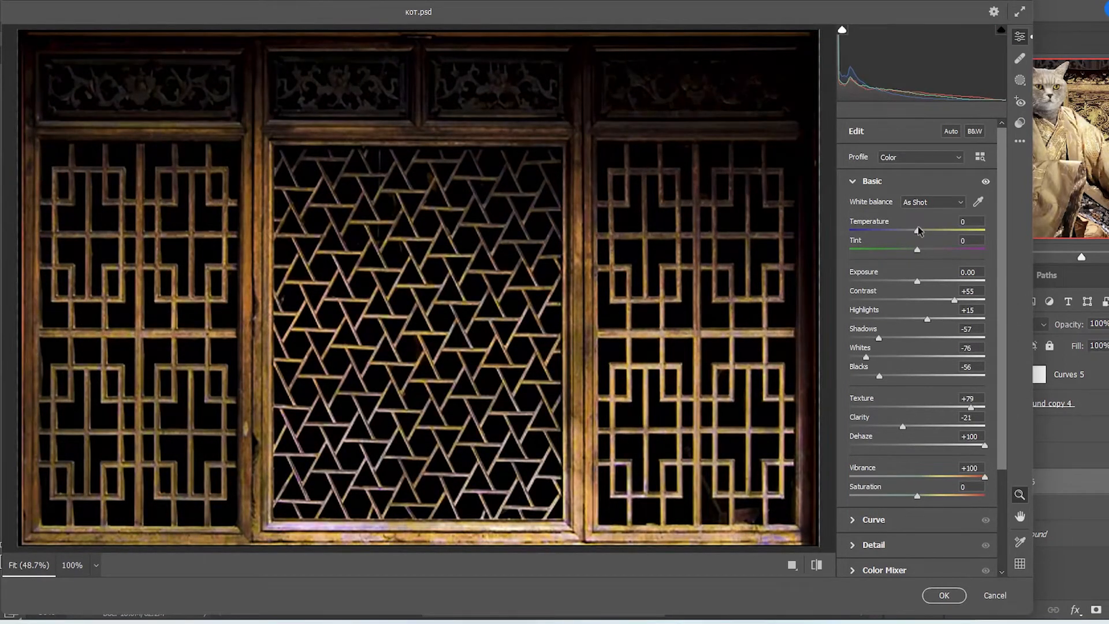
left_click_drag(919, 231, 918, 259)
left_click_drag(985, 478, 921, 478)
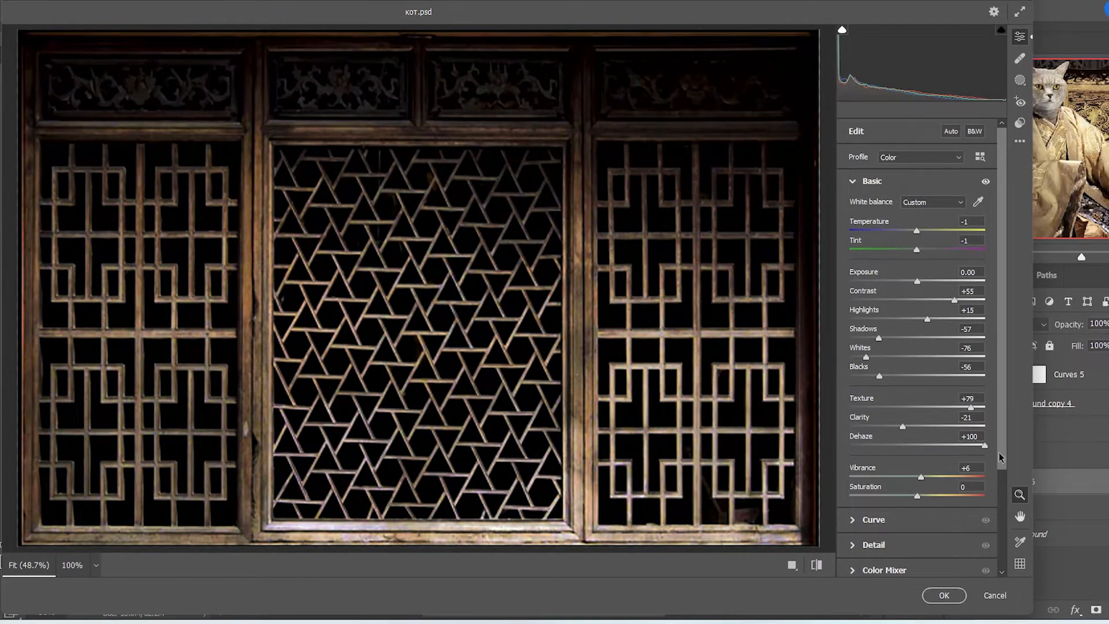
Adjust the lattice's colours in the Color Mixer, setting the orange Saturation to +21 and orange Luminance to -90
left_click(854, 519)
left_click(872, 526)
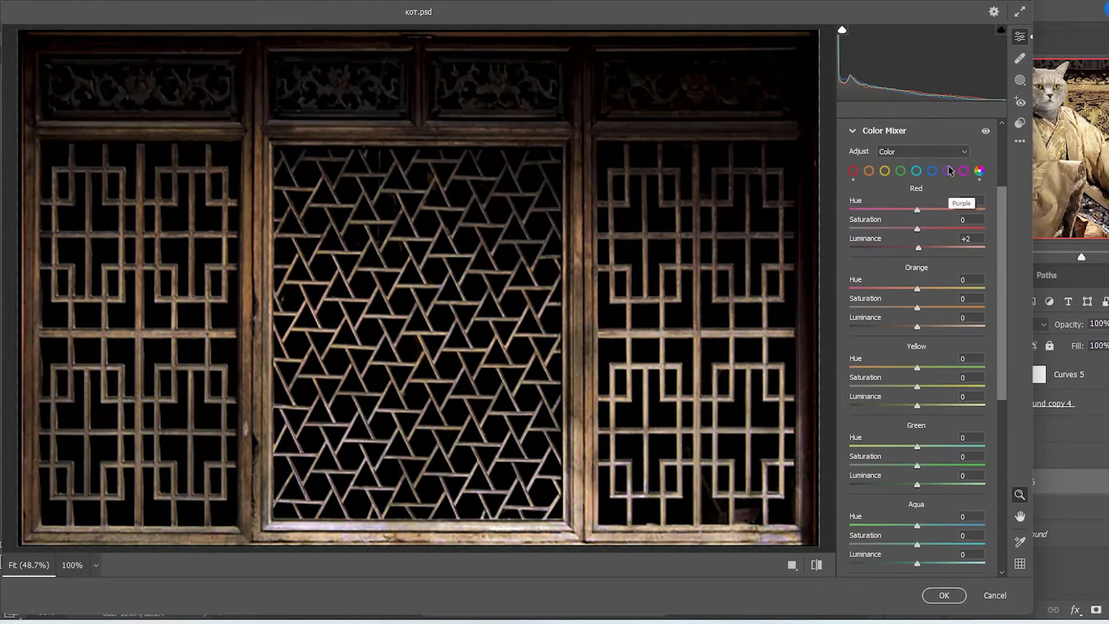
left_click(949, 171)
left_click(964, 297)
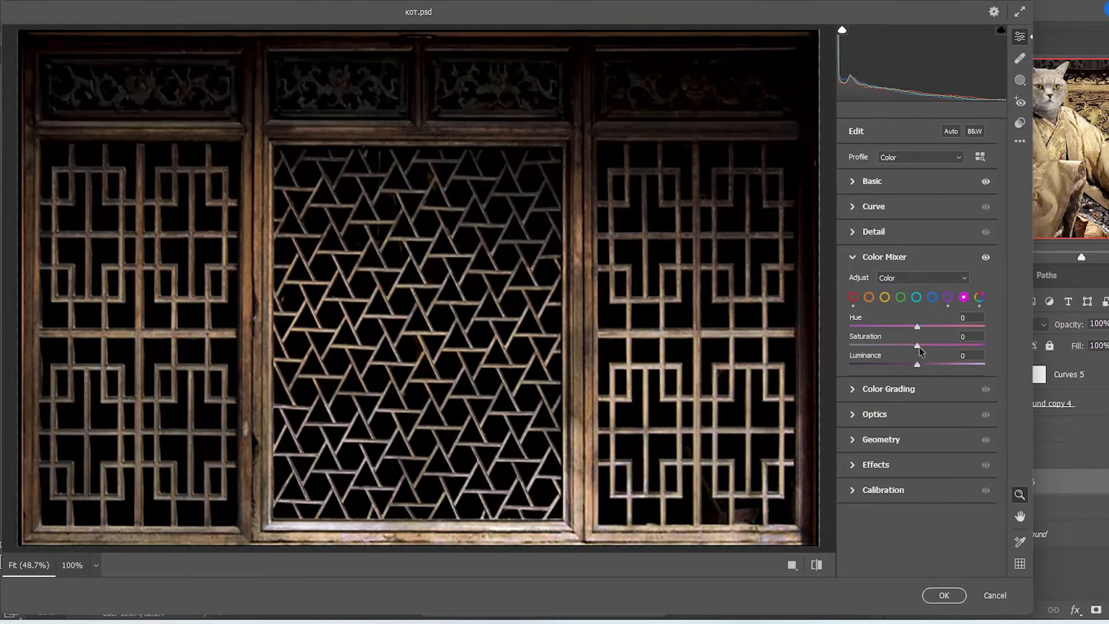
left_click(855, 389)
left_click(853, 207)
left_click(855, 258)
left_click(869, 297)
left_click_drag(918, 365, 857, 374)
mouse_move(917, 346)
left_mouse_down()
mouse_move(937, 347)
mouse_move(886, 360)
mouse_move(932, 347)
left_mouse_up()
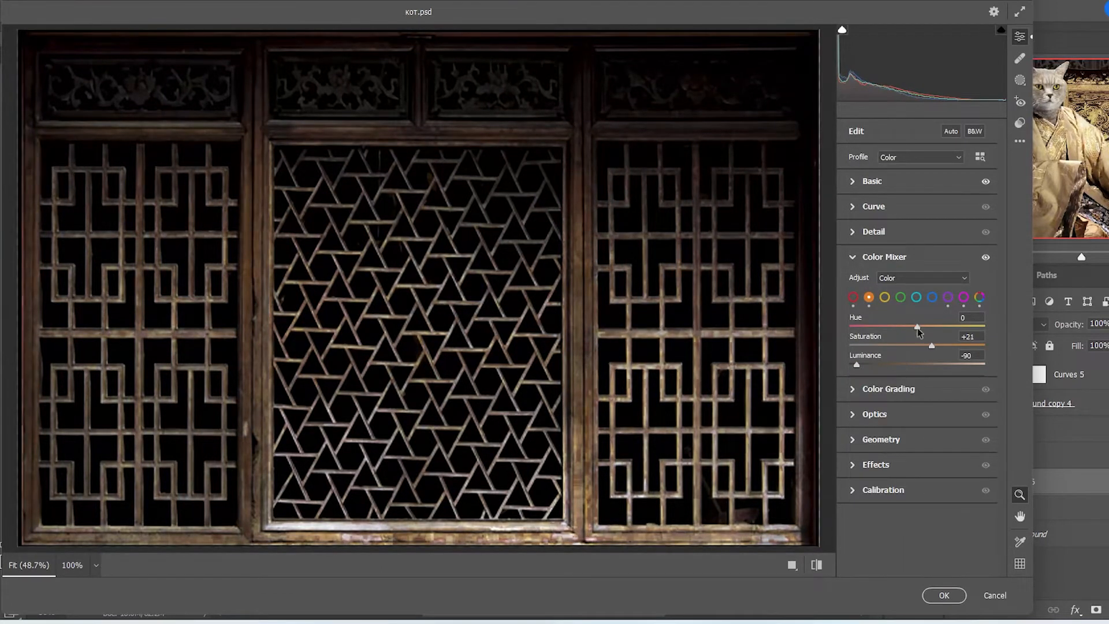
Darken the lattice's edges with a vignette, compare before and after, and apply the Camera Raw Filter
left_click(857, 465)
left_click_drag(917, 414, 867, 414)
left_click(855, 437)
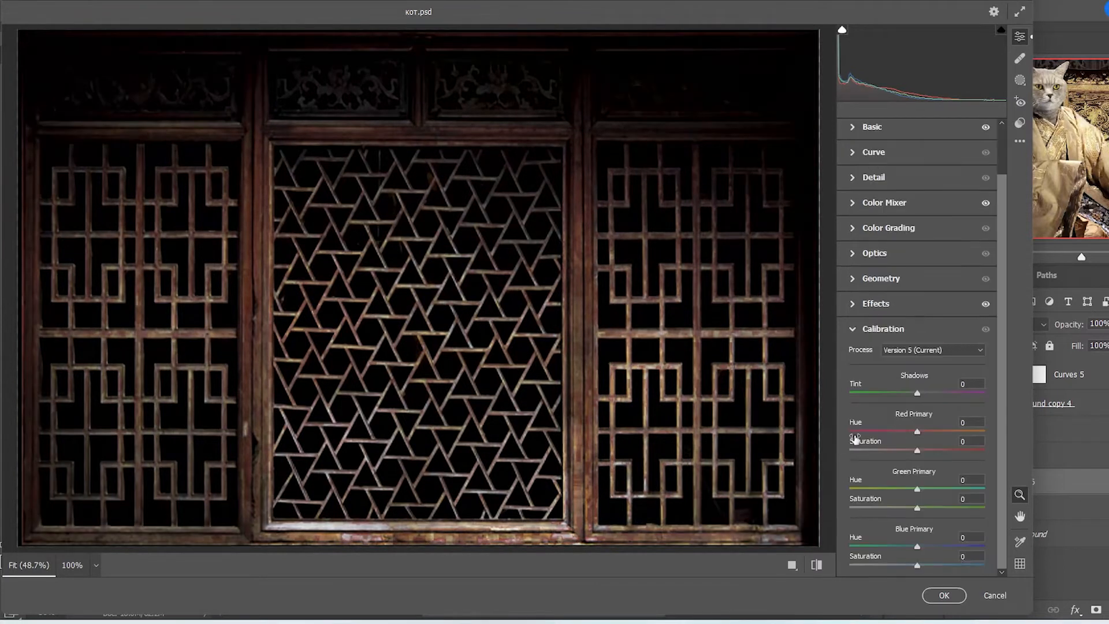
left_click(816, 565)
left_click(944, 595)
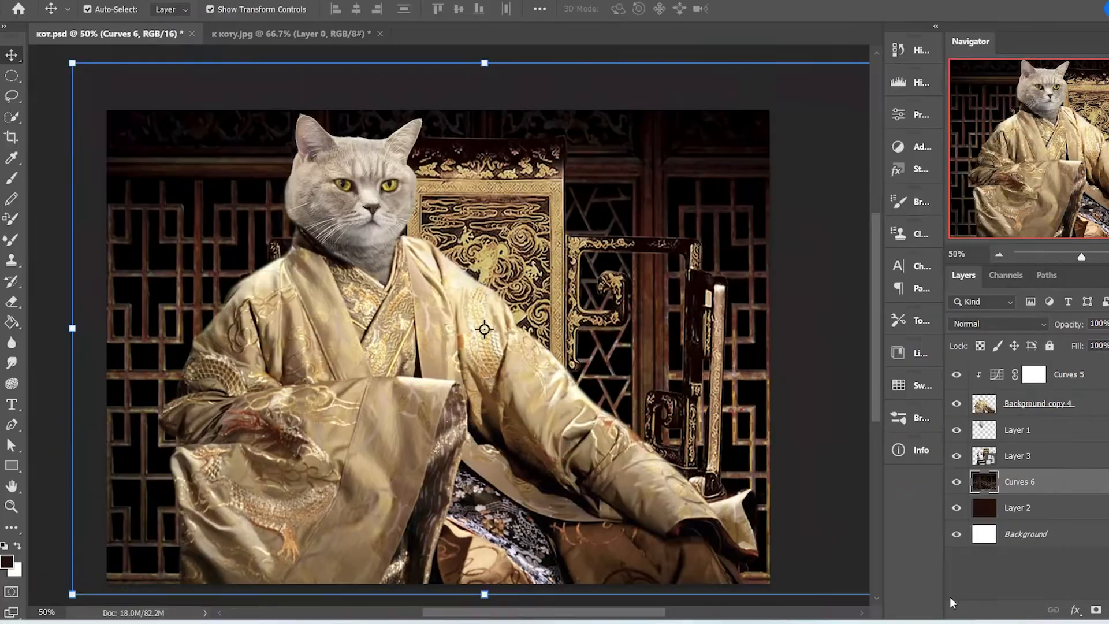
Convert the chair smart object in Layer 3 to a regular layer and open it in the Camera Raw Filter
right_click(1042, 460)
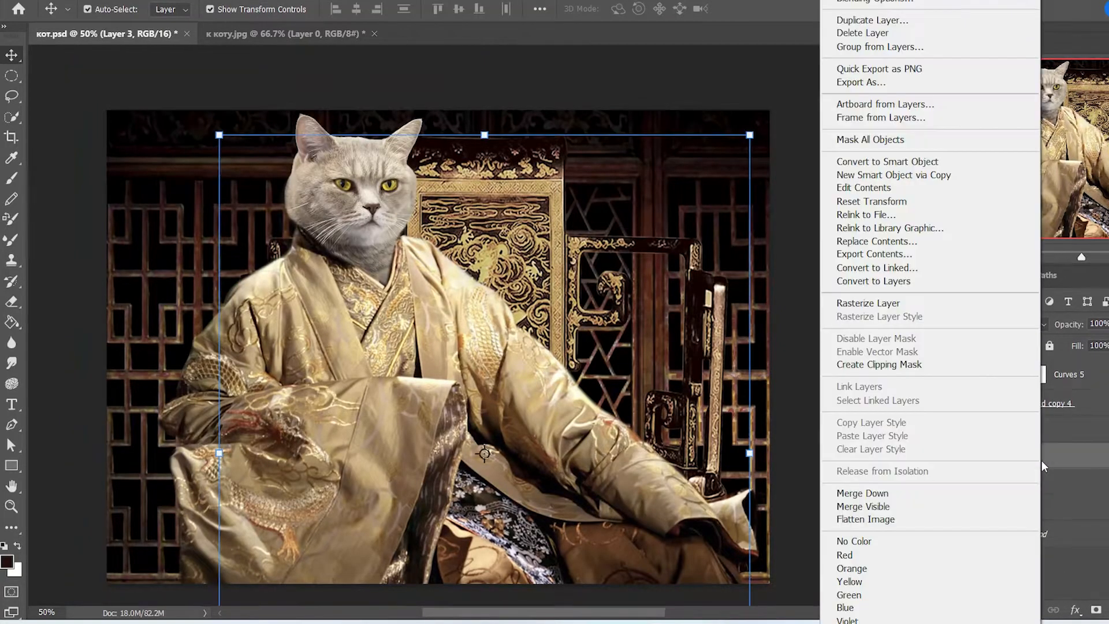
left_click(867, 282)
left_click(591, 234)
left_click(213, 1)
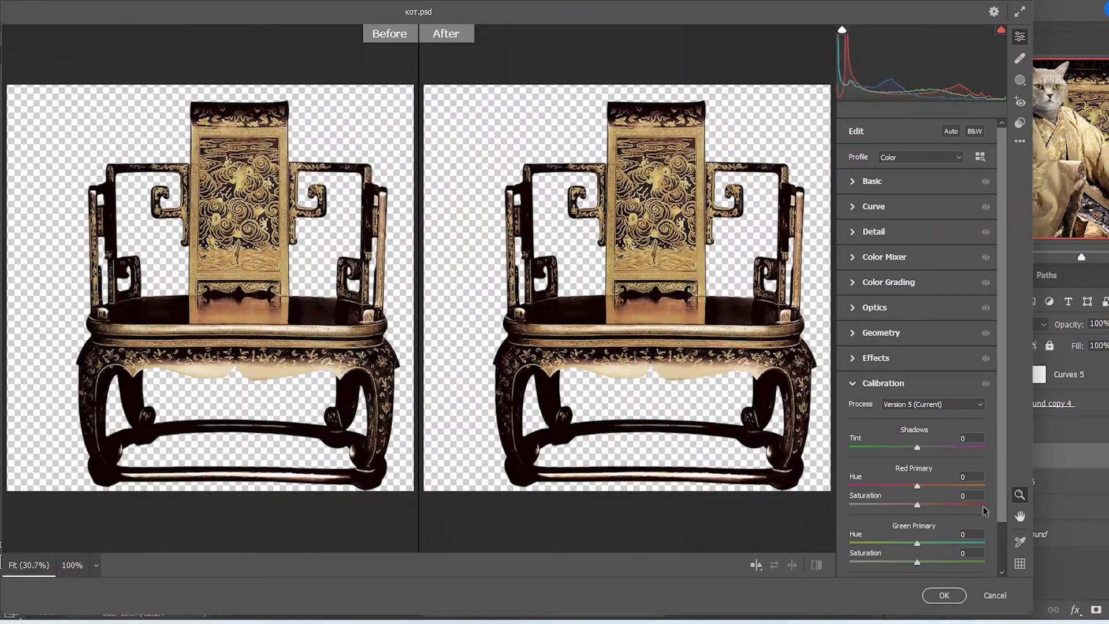
Set the chair's Exposure to +0.05, Contrast -3, Highlights +12, Whites -64, Blacks -77, Texture -17, Clarity +67, Dehaze +40, Vibrance +25 and Saturation +8
left_click(852, 181)
left_click_drag(917, 357, 865, 386)
mouse_move(917, 319)
left_mouse_down()
mouse_move(907, 321)
mouse_move(926, 321)
left_mouse_up()
mouse_move(917, 300)
left_mouse_down()
mouse_move(956, 303)
mouse_move(891, 307)
mouse_move(915, 304)
left_mouse_up()
mouse_move(917, 281)
left_mouse_down()
mouse_move(933, 286)
mouse_move(918, 284)
left_mouse_up()
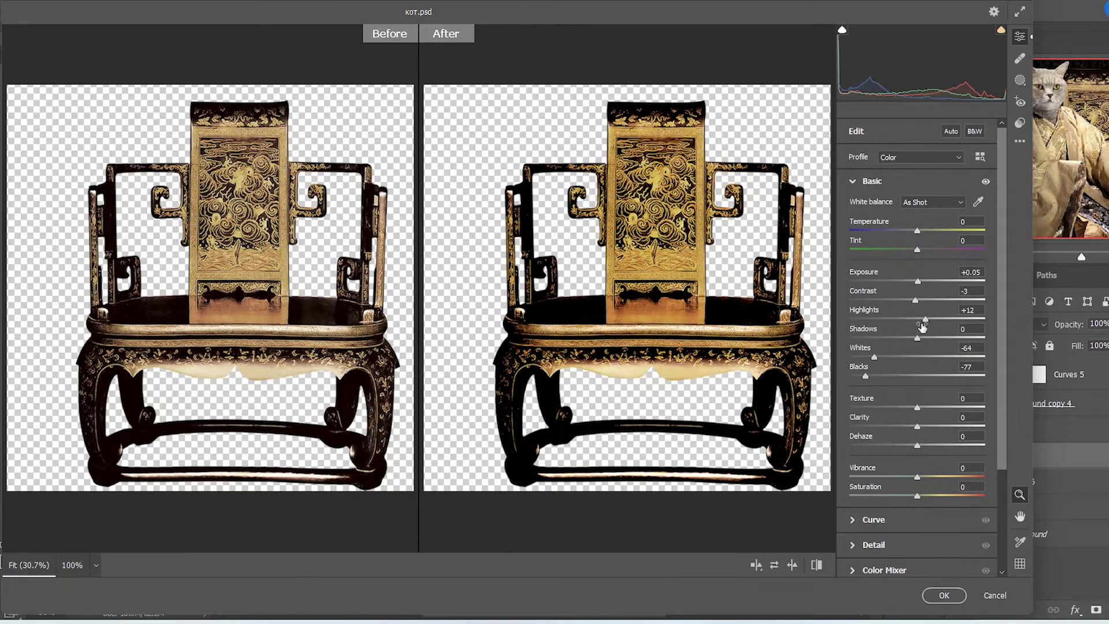
left_click_drag(917, 407, 948, 445)
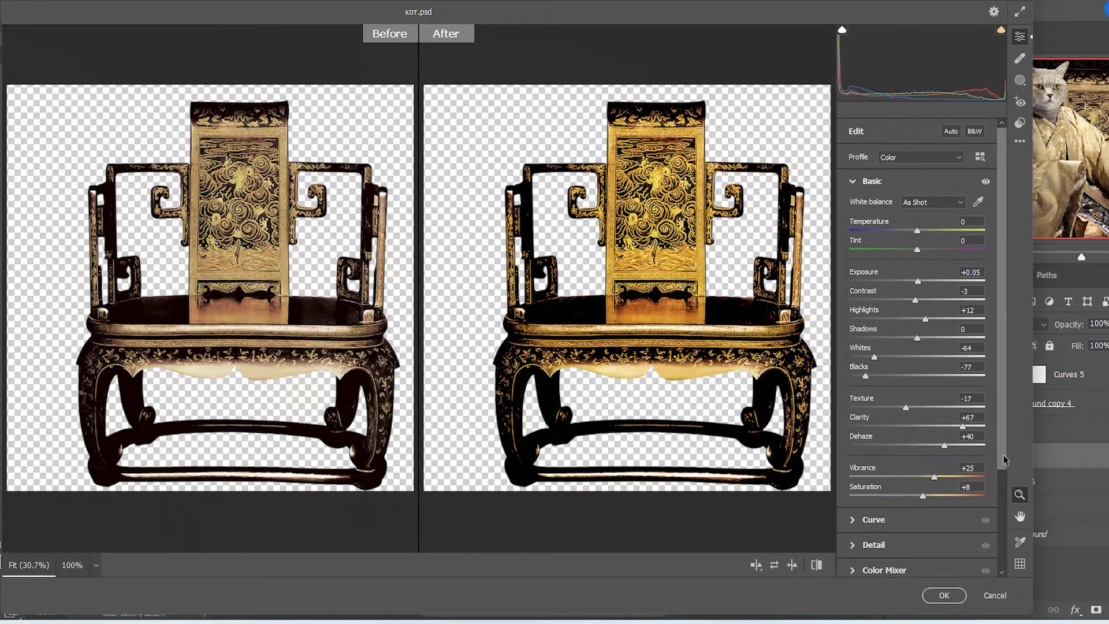
Set the chair's parametric curve to Lights -19 and Darks -5, and apply the Camera Raw Filter
left_click(873, 520)
mouse_move(942, 289)
left_mouse_down()
mouse_move(943, 303)
mouse_move(944, 294)
left_mouse_up()
mouse_move(887, 344)
left_mouse_down()
mouse_move(886, 356)
mouse_move(904, 348)
left_mouse_up()
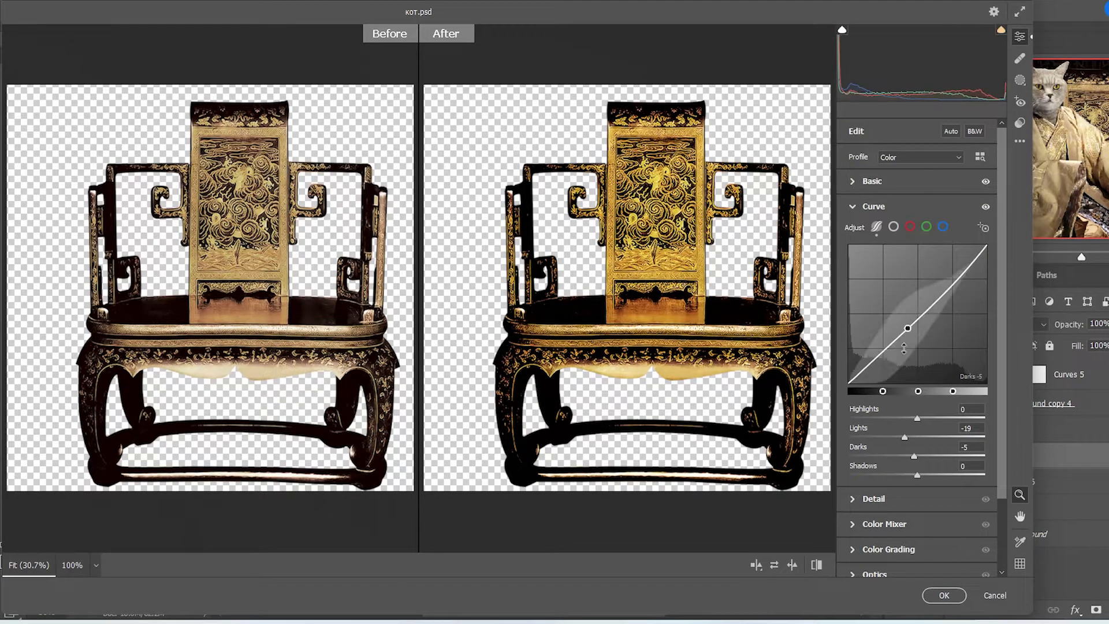
left_click(942, 596)
Open the kimono layer, Background copy 4, in the Camera Raw Filter and set the Blue Primary Saturation to +100
left_click(1053, 403)
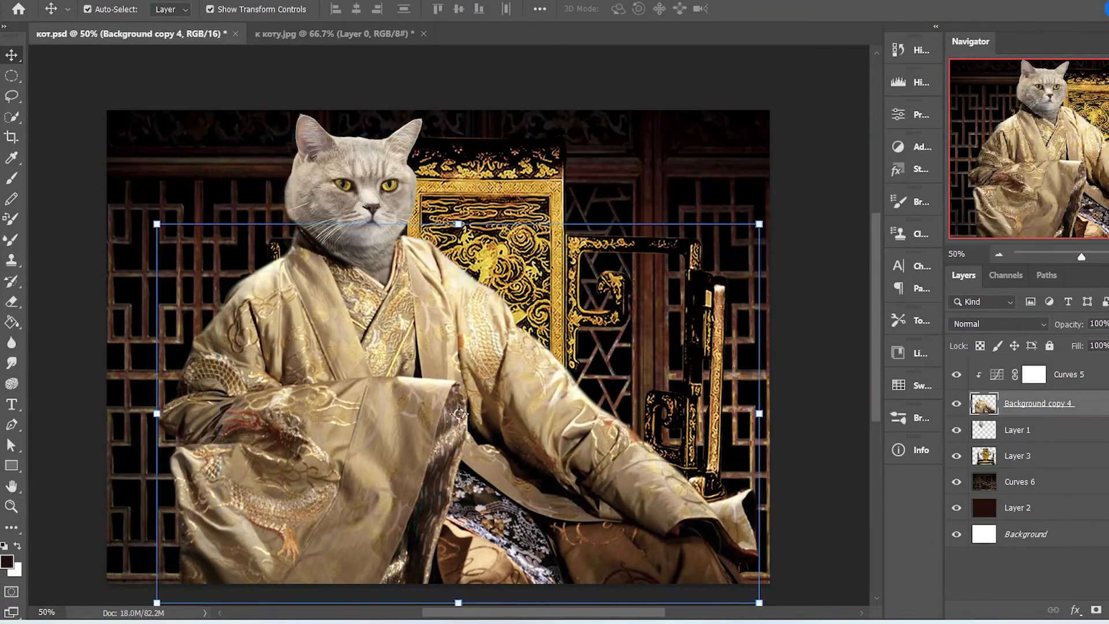
left_click(214, 2)
left_click(267, 97)
left_click(883, 383)
left_click_drag(917, 565, 1011, 578)
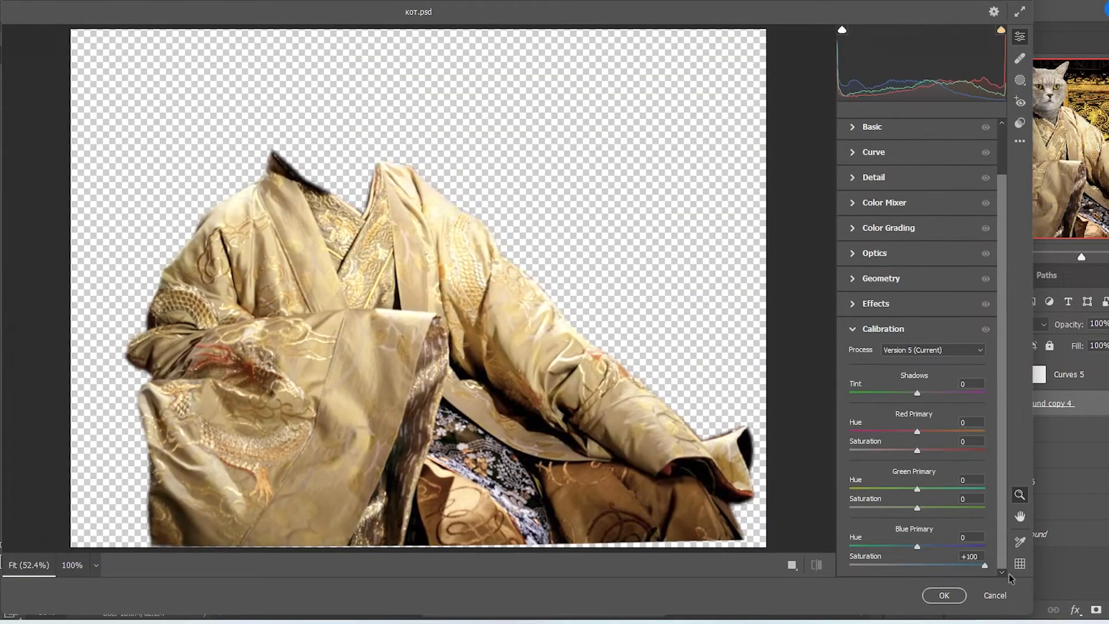
left_click(858, 331)
Set the kimono's Exposure to -0.30, Contrast +44, Highlights -8, Shadows -9, Whites +21, Blacks -15 and Texture +62, and apply the filter
left_click(872, 180)
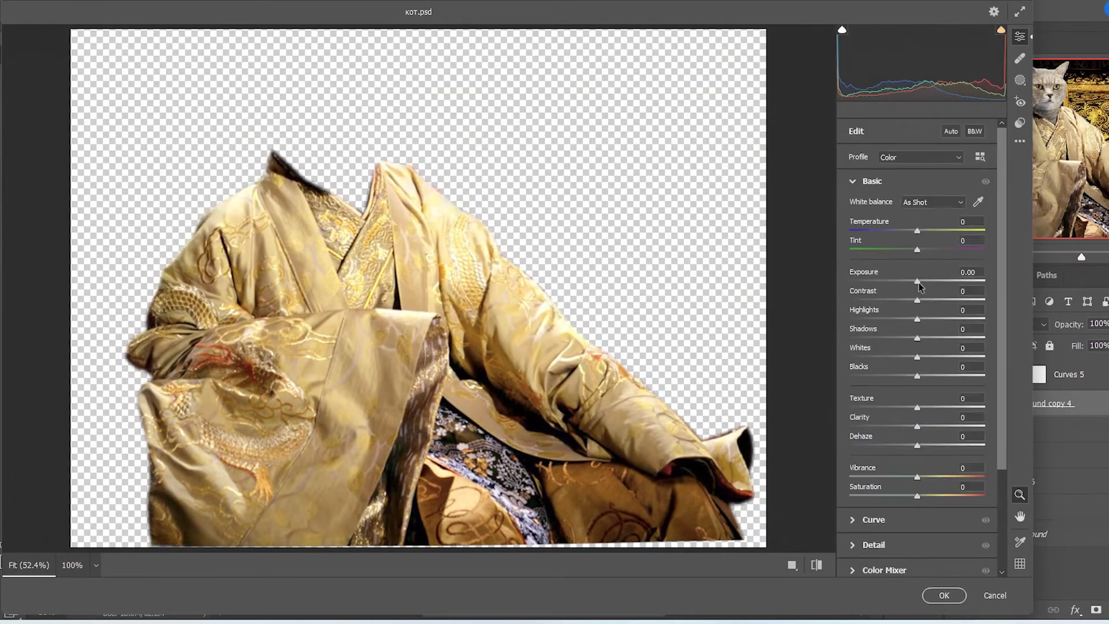
left_click_drag(919, 282, 947, 312)
left_click_drag(917, 319, 912, 334)
left_click_drag(917, 338, 911, 350)
left_click_drag(917, 357, 932, 367)
left_click_drag(917, 375, 959, 408)
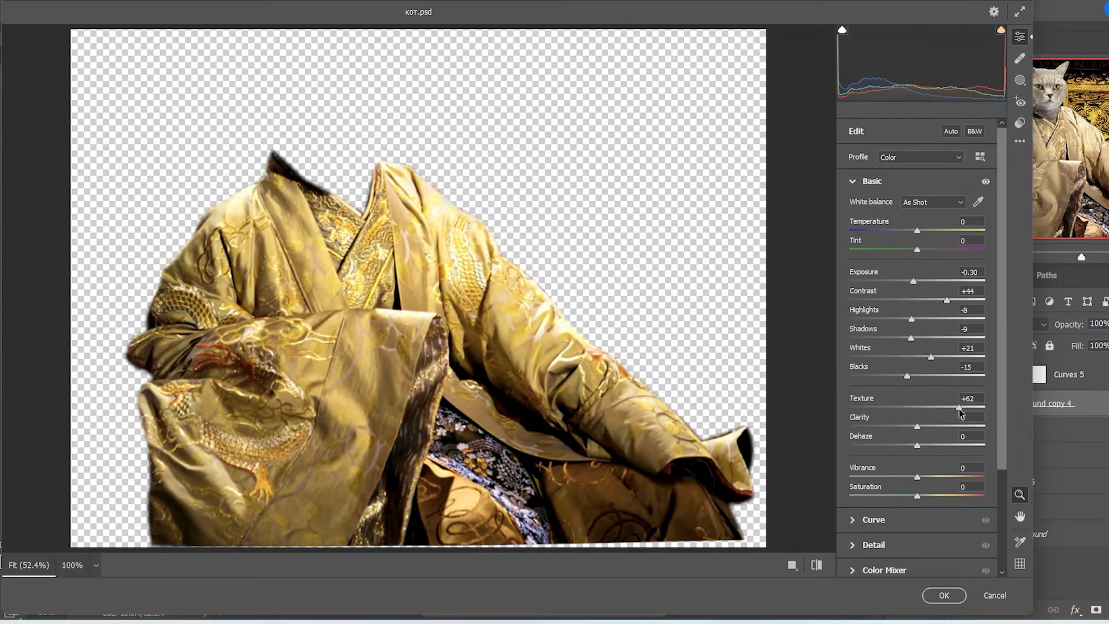
left_click(944, 595)
Apply another Camera Raw Filter to the chair in Layer 3 with Temperature -13 and Vibrance -18
left_click(1017, 456)
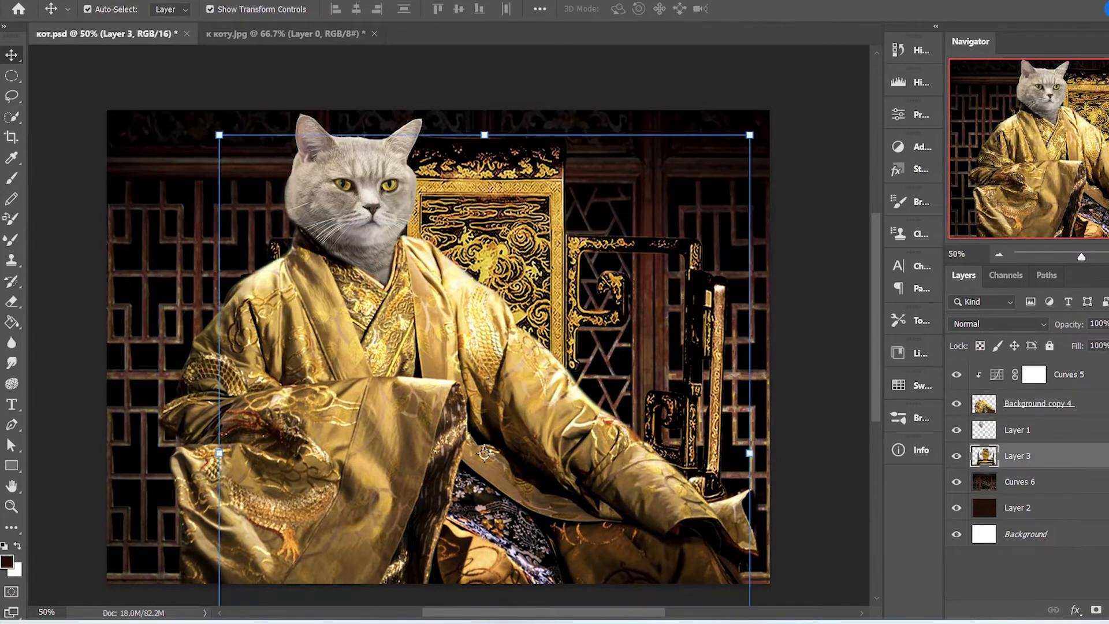
key("ctrl+shift+a")
mouse_move(916, 231)
left_mouse_down()
mouse_move(895, 238)
mouse_move(909, 238)
left_mouse_up()
left_click_drag(916, 477, 903, 485)
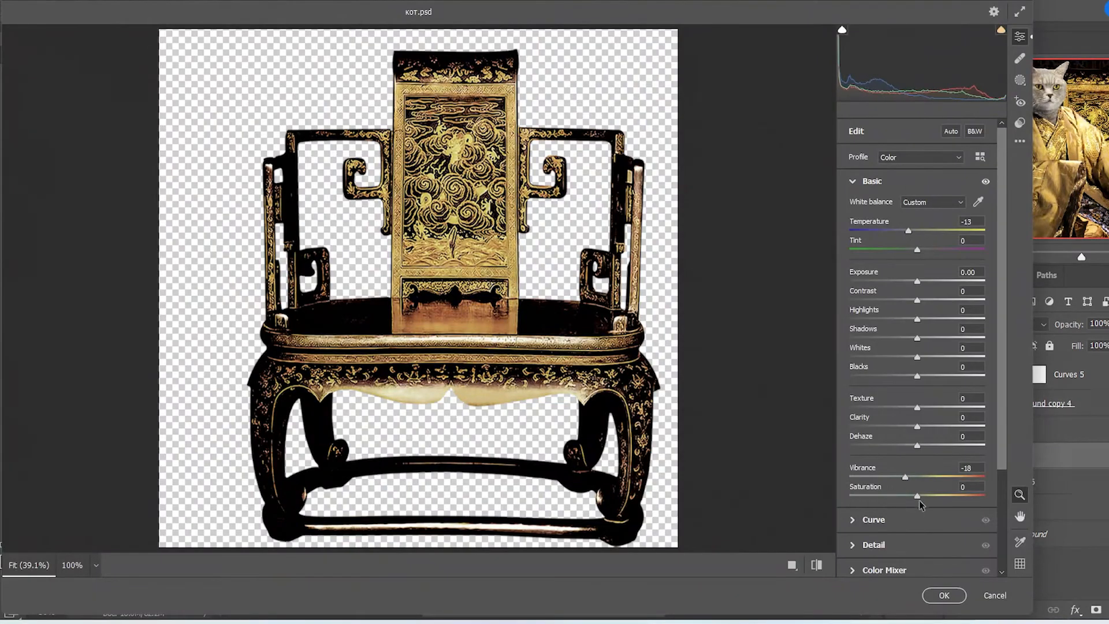
left_click(944, 595)
Try adjusting the cat head's basic tones, Clarity and Dehaze in Layer 1 with the Camera Raw Filter
left_click(1040, 436)
key("ctrl+shift+a")
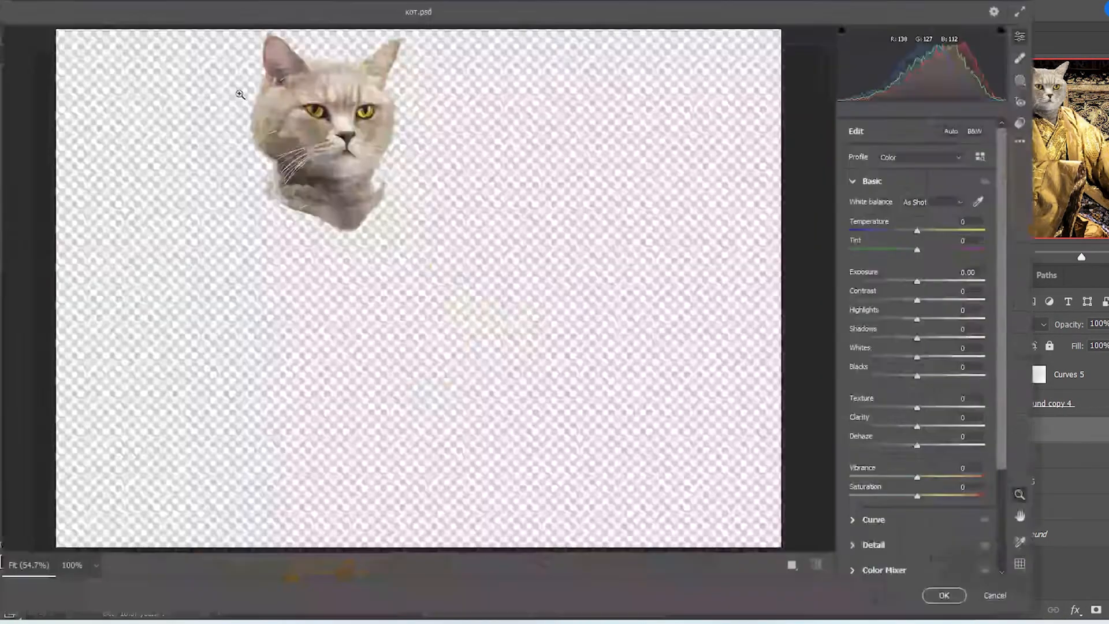
left_click_drag(917, 281, 911, 407)
mouse_move(918, 426)
left_mouse_down()
mouse_move(939, 427)
mouse_move(914, 446)
left_mouse_up()
left_click(946, 601)
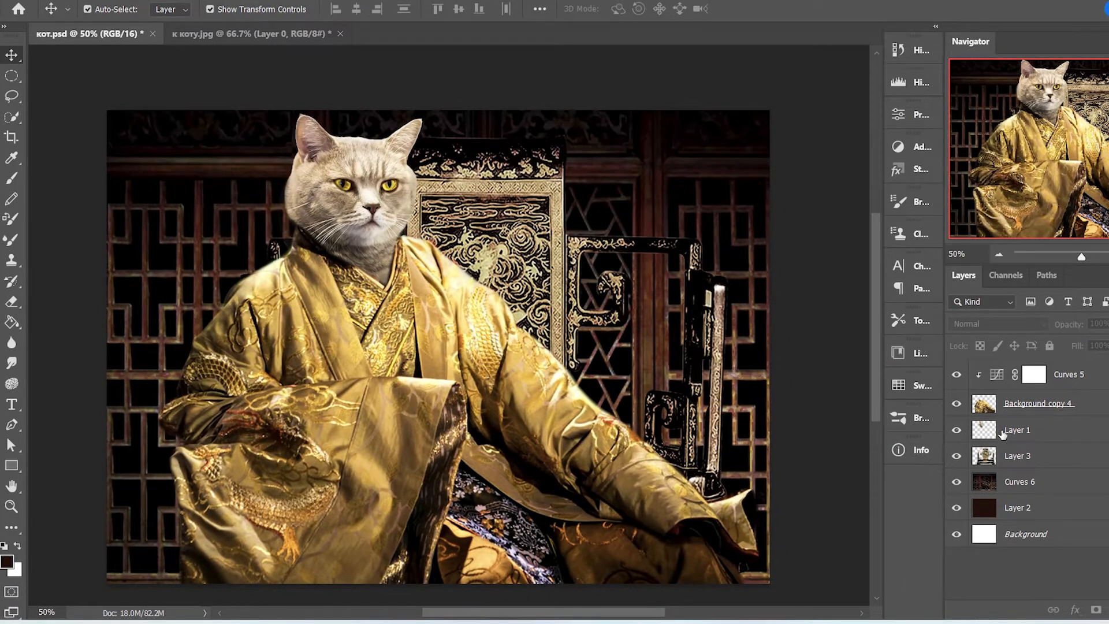
Try merging duplicates of Layer 1 and Background copy 4 into one layer, and undo the last three changes
left_click(1049, 430)
left_click(1063, 405, "shift")
key("ctrl+j")
key("ctrl+e")
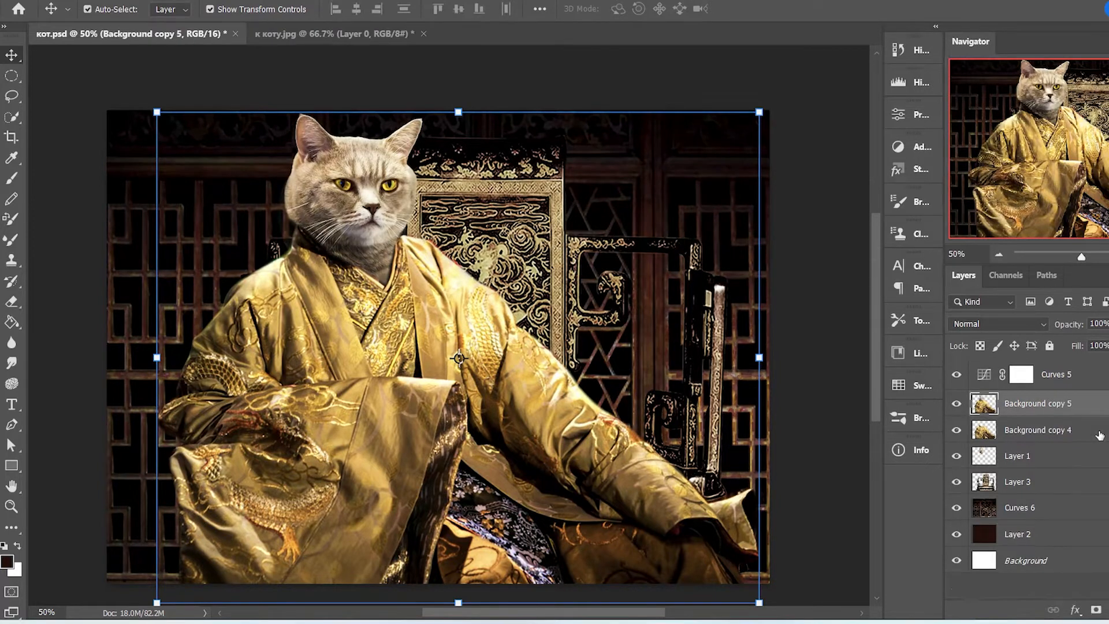
key("ctrl+z")
key("ctrl+z")
key("ctrl+z")
Open the cat head layer in the Camera Raw Filter and set the Blue Primary Saturation to +100
left_click(211, 1)
left_click(253, 94)
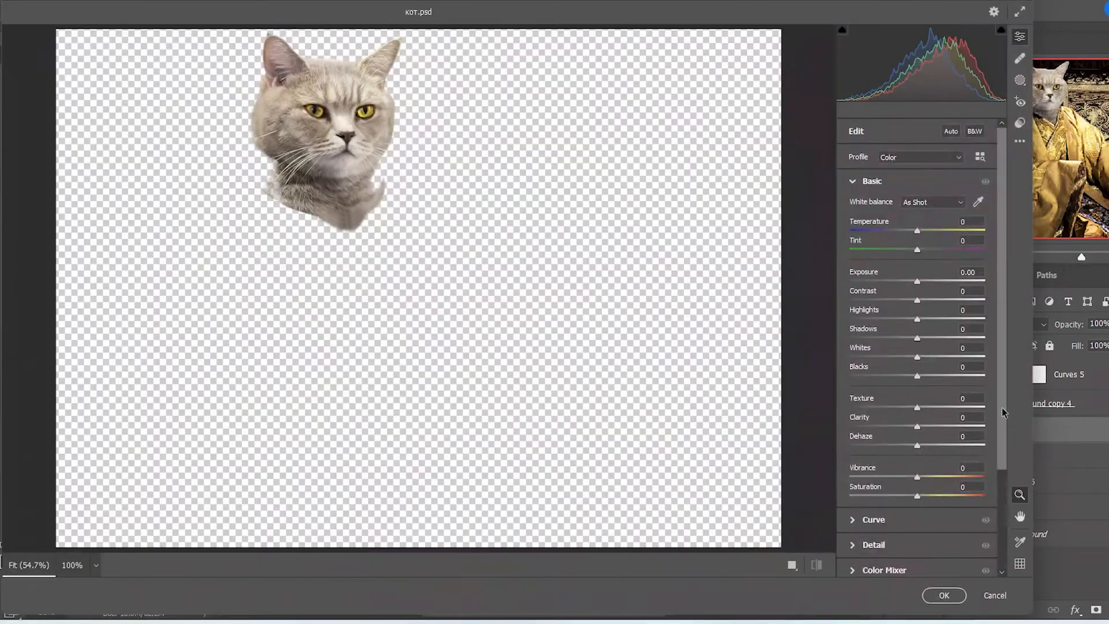
left_click_drag(1003, 409, 1003, 517)
left_click(907, 562)
left_click_drag(917, 565, 985, 565)
Set the cat head's Exposure to -0.15, Contrast +29, Highlights -8, Shadows -34, Whites +20, Texture +6, Clarity -6 and Dehaze +4
left_click(854, 128)
left_click_drag(917, 280, 931, 357)
left_click_drag(918, 376, 918, 376)
left_click_drag(917, 407, 920, 408)
mouse_move(917, 427)
left_mouse_down()
mouse_move(939, 427)
mouse_move(913, 426)
left_mouse_up()
left_click_drag(918, 445, 933, 446)
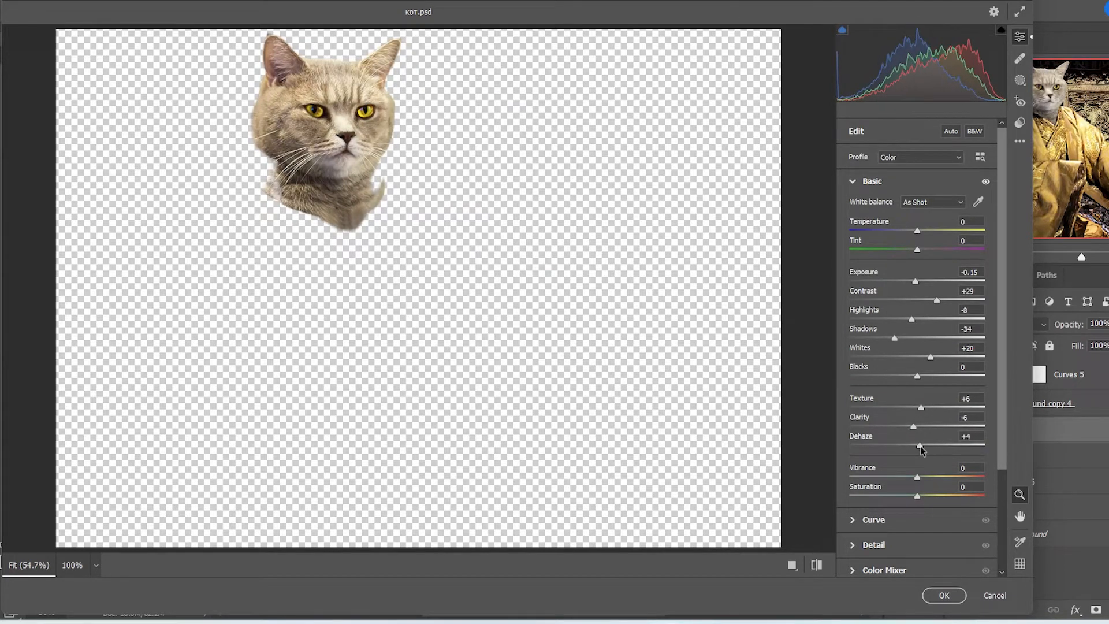
Create a brush mask in the Camera Raw Filter and paint it over both of the cat's eyes
left_click(1020, 80)
left_click(876, 304)
left_click_drag(303, 110, 373, 111)
Brighten the masked eyes with Exposure +0.50, Contrast +10, Highlights +16, Shadows +8, Whites +33 and Blacks +20, compare before and after, and apply the filter
scroll(919, 346, "down", 3)
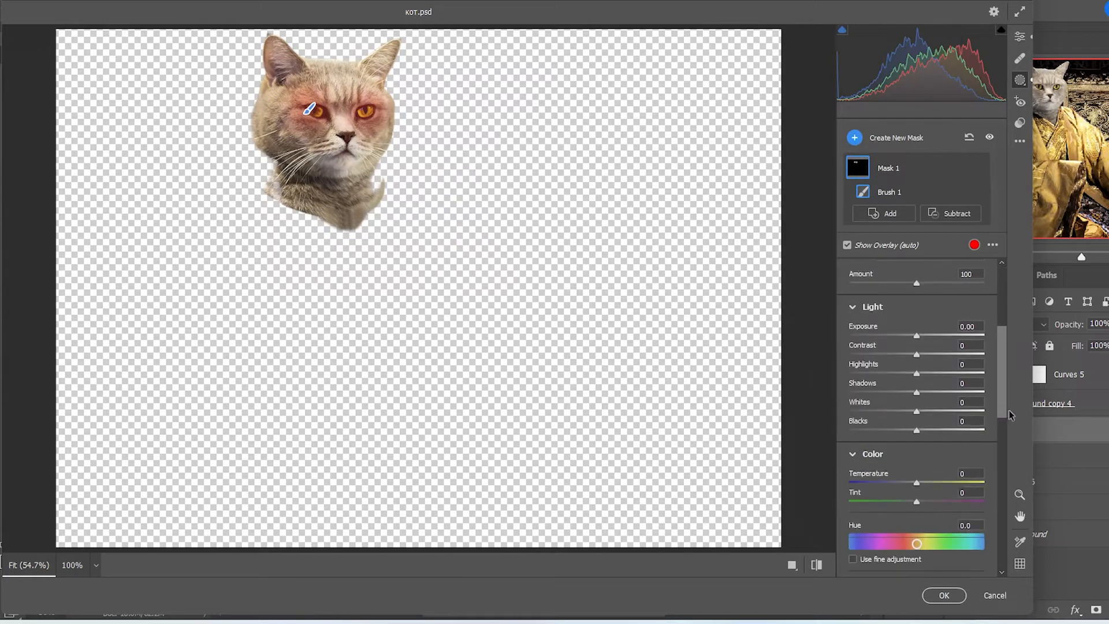
left_click_drag(917, 336, 940, 354)
mouse_move(917, 373)
left_mouse_down()
mouse_move(938, 374)
mouse_move(924, 354)
left_mouse_up()
left_click_drag(928, 335, 925, 337)
left_click_drag(917, 392, 931, 429)
left_click(817, 565)
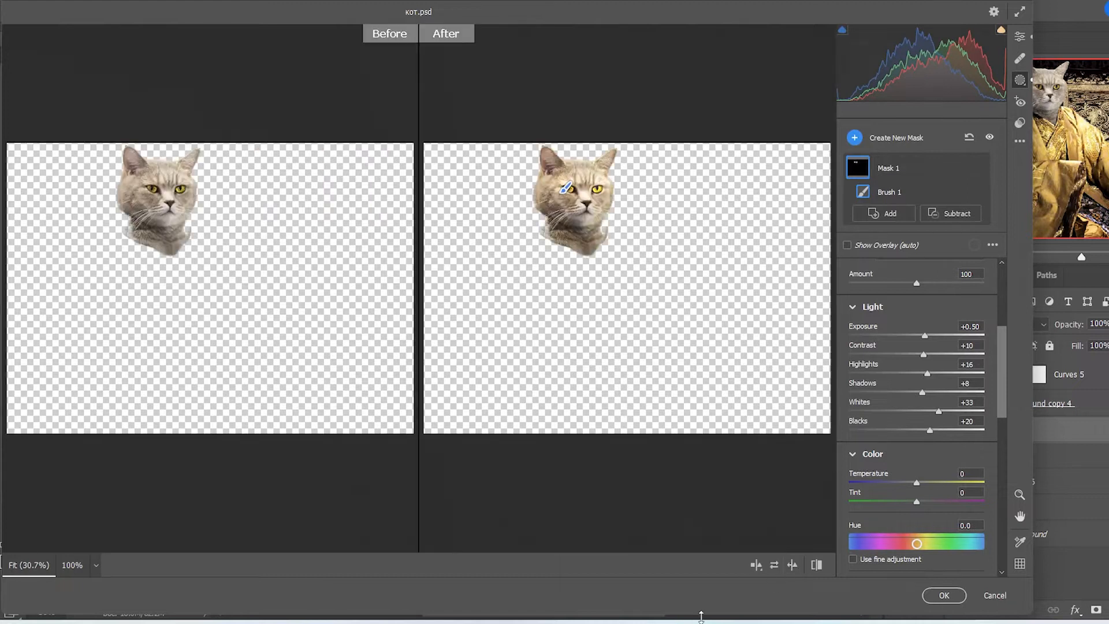
left_click(944, 595)
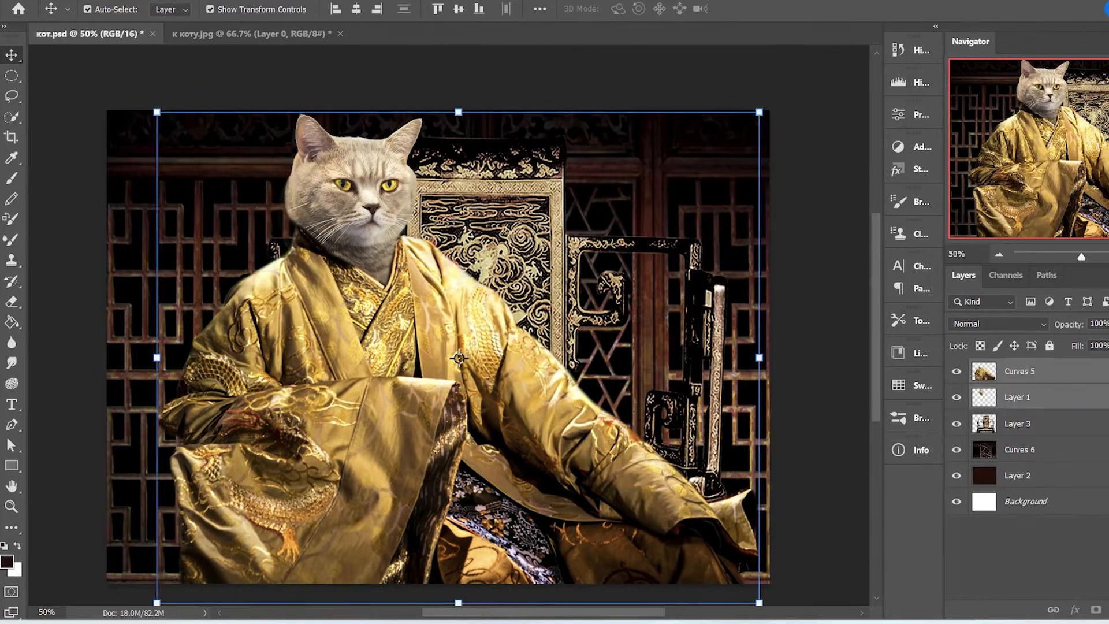
Try merging the copies of Curves 5 and Layer 1 into a single layer
key("e")
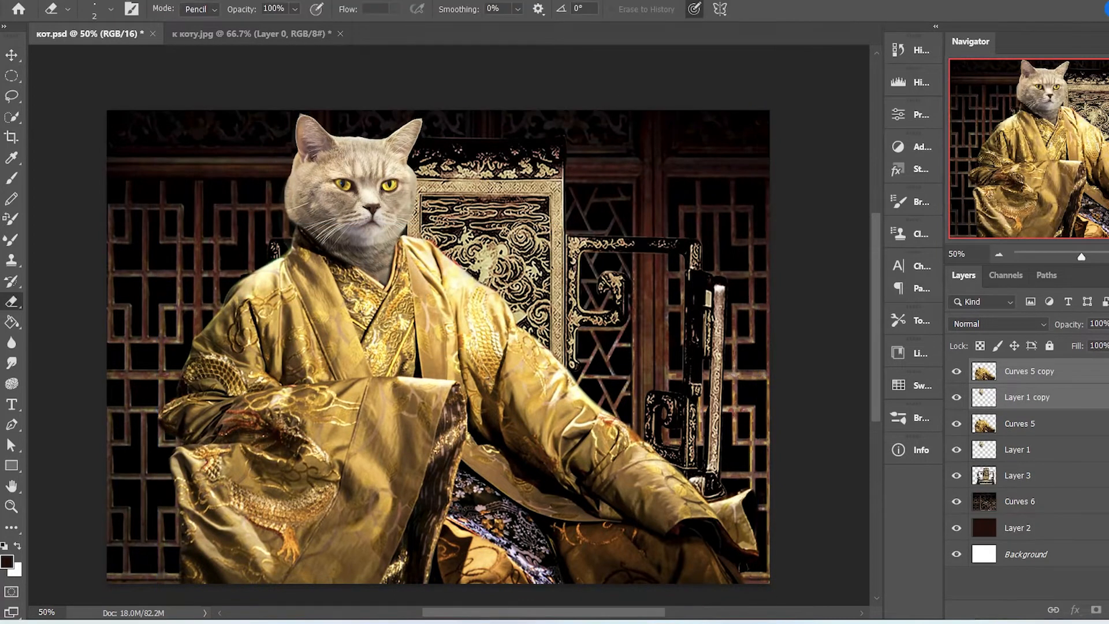
key("ctrl+e")
left_click(961, 428)
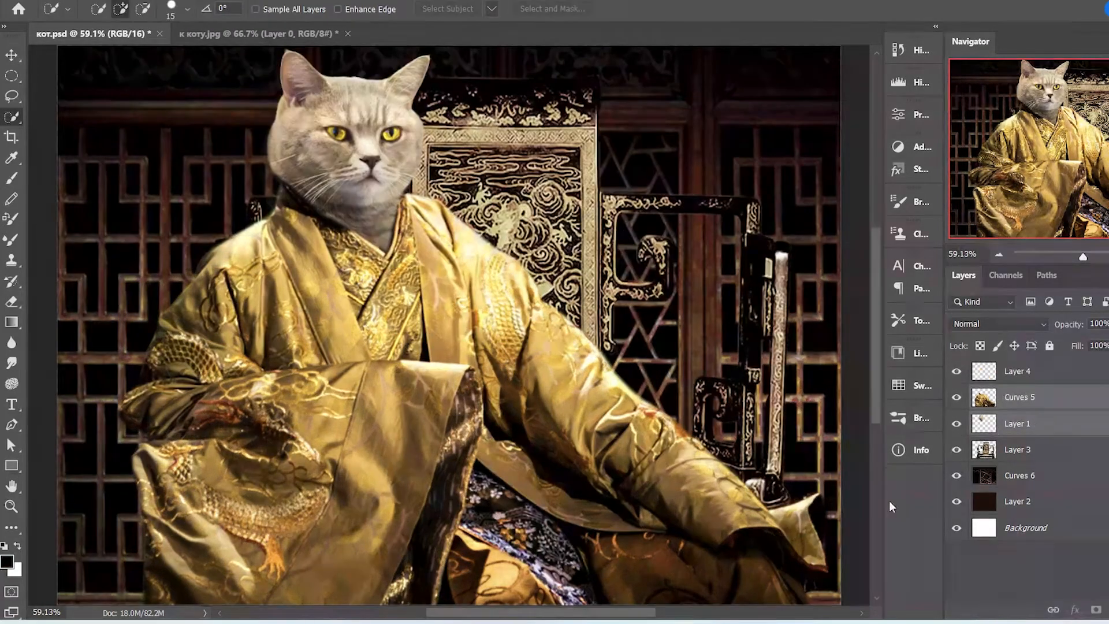
Load the combined outlines of Curves 5 and Layer 1 as a selection and fill it with black on Layer 4
left_click(1038, 402, "ctrl")
left_click(1038, 426, "ctrl")
left_click(1038, 426)
left_click(984, 397, "ctrl")
left_click(984, 423, "ctrl+shift")
left_click(1047, 377, "ctrl")
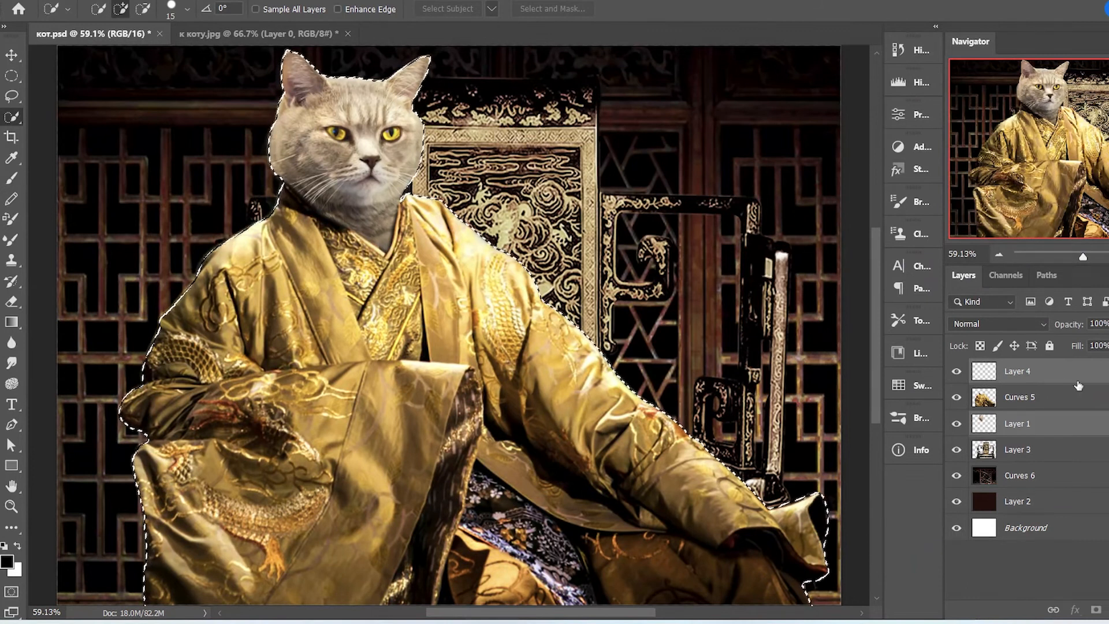
left_click(1076, 381)
key("alt+BackSpace")
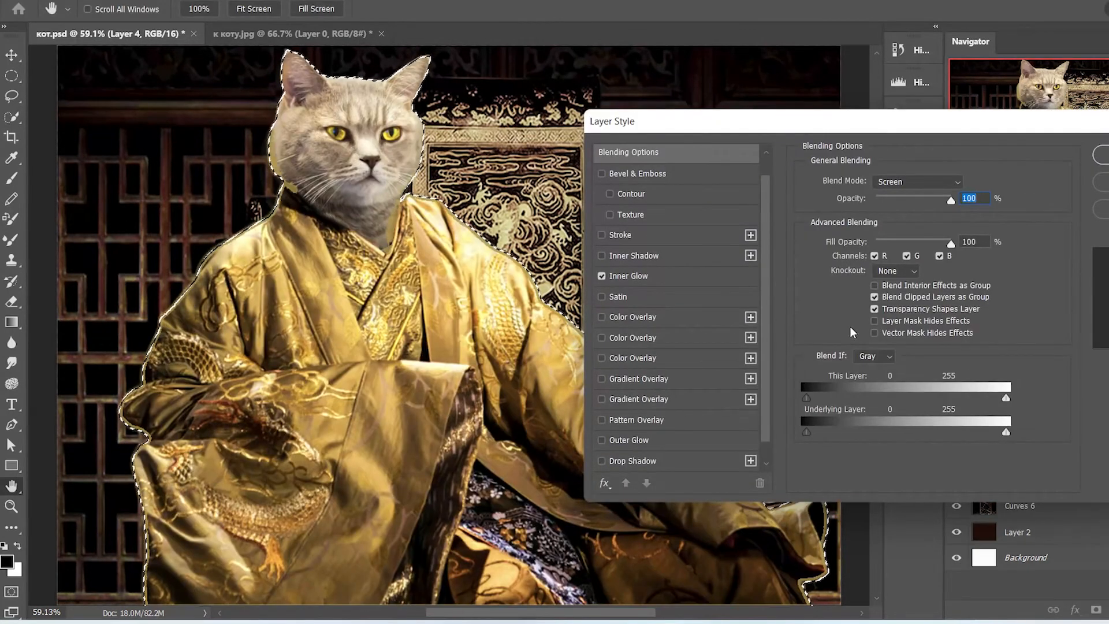
Style Layer 4 with the Screen blend mode and add an Outer Glow coloured #fffcc2
left_click_drag(950, 244, 931, 244)
left_click(671, 442)
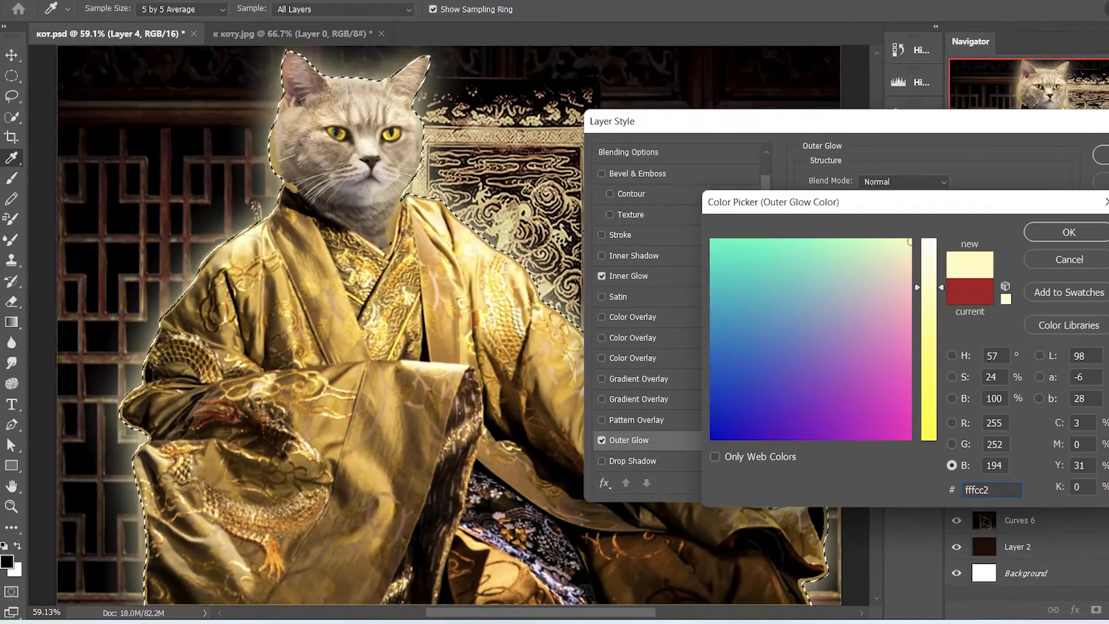
key("Return")
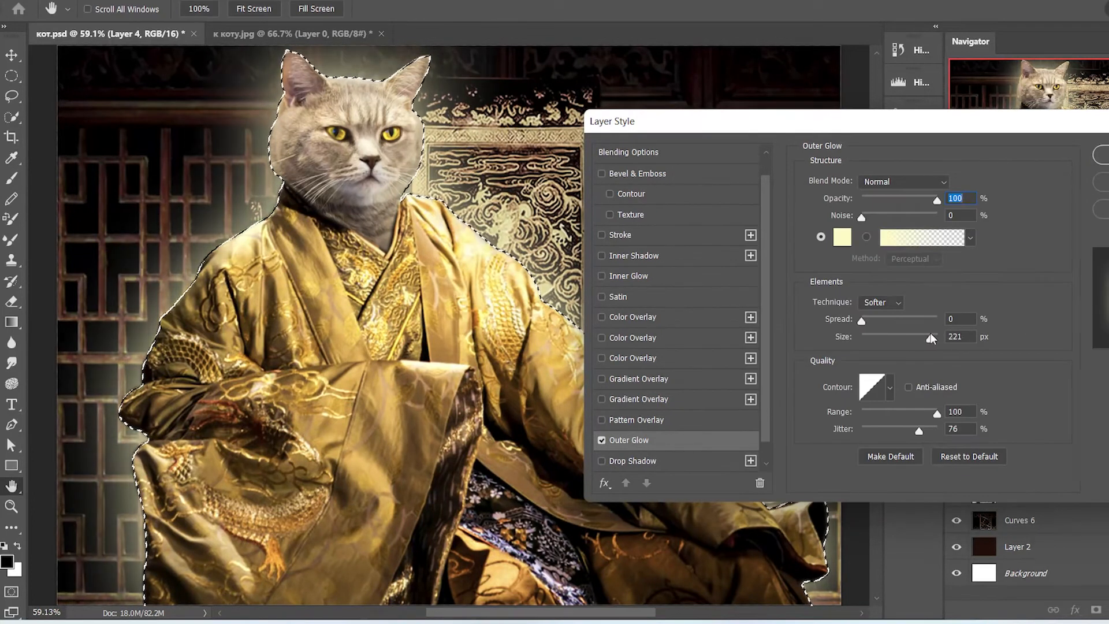
Tune the Outer Glow of Layer 4 by adjusting its spread, range and jitter and reducing its size
mouse_move(861, 320)
left_mouse_down()
mouse_move(884, 322)
mouse_move(874, 322)
left_mouse_up()
left_click(863, 217)
left_click_drag(937, 414, 861, 430)
left_click(907, 431)
left_click_drag(874, 321, 856, 322)
left_click_drag(931, 339, 879, 340)
left_click_drag(927, 414, 883, 414)
Enable the Inner Glow on Layer 4 and reduce its size
left_click(603, 277)
left_click(653, 277)
left_click_drag(883, 356, 858, 338)
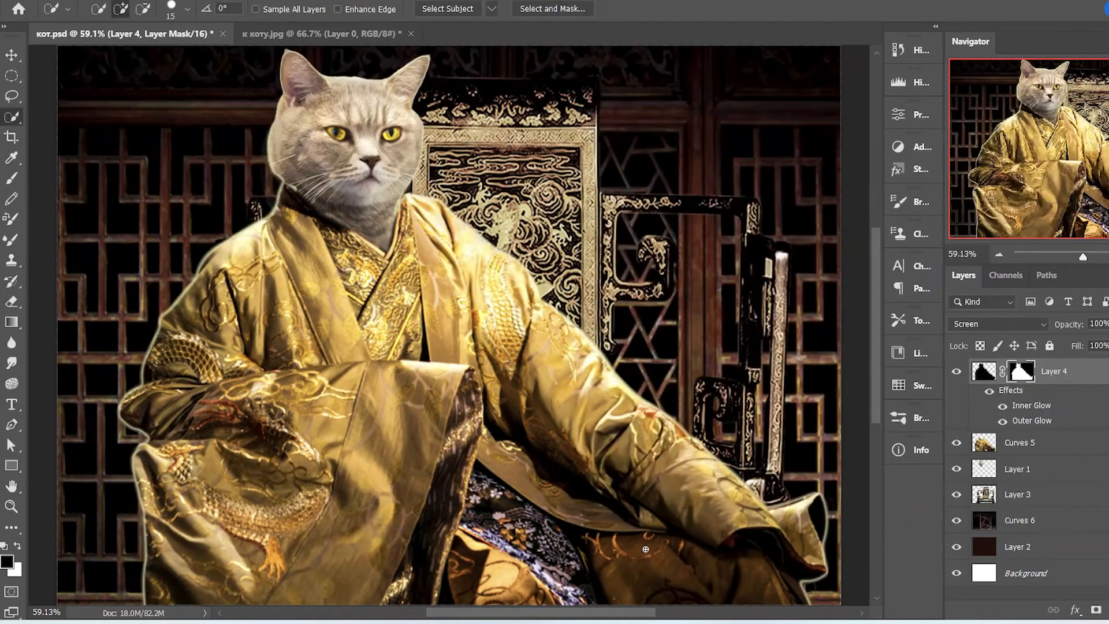
Reshape the glow by drawing gradients on Layer 4's mask from the canvas's bottom and left side
key("g")
key("ctrl+space")
left_click_drag(462, 504, 428, 504)
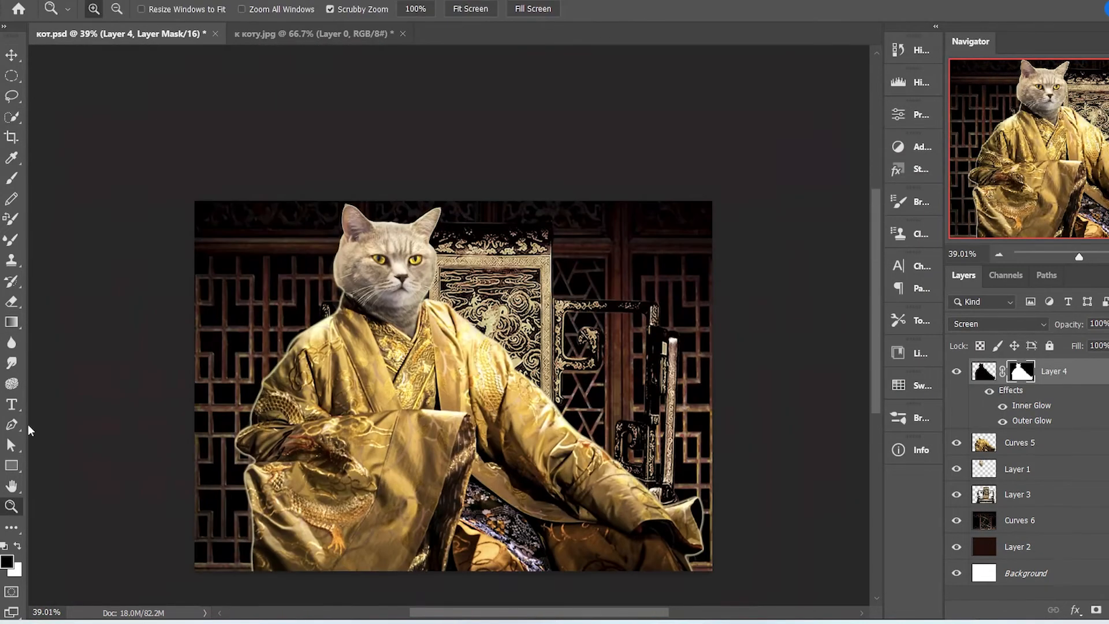
left_click_drag(430, 569, 431, 477)
left_click_drag(208, 580, 260, 544)
left_click_drag(192, 303, 370, 304)
left_click_drag(161, 517, 271, 488)
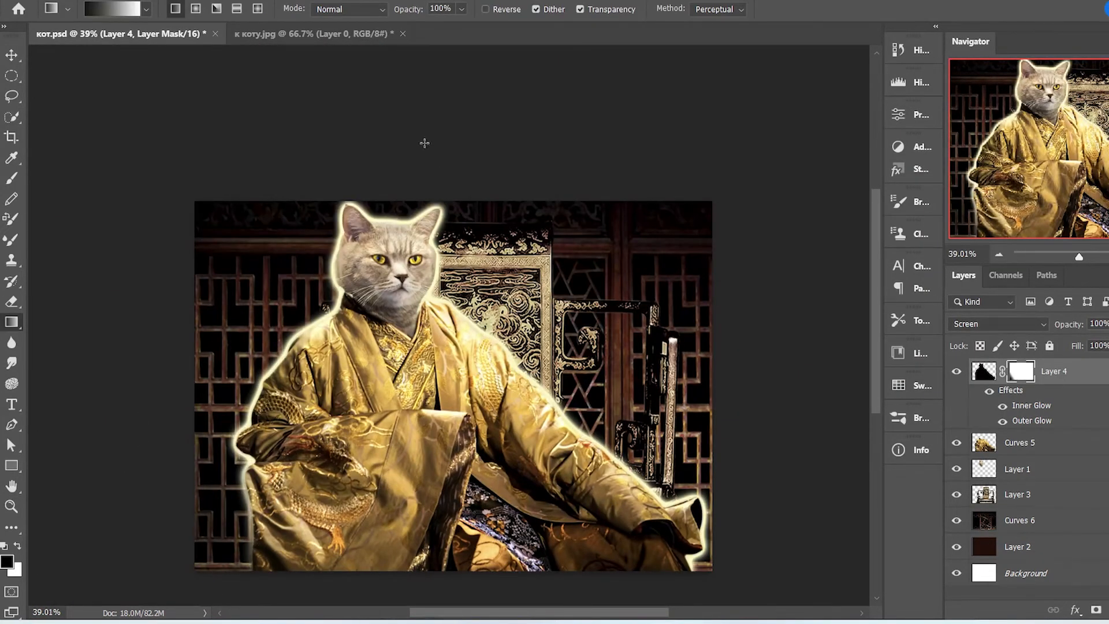
Paint black on Layer 4's mask at 28% flow to fade the glow along the left shoulder and sleeve, and save the document
key("b")
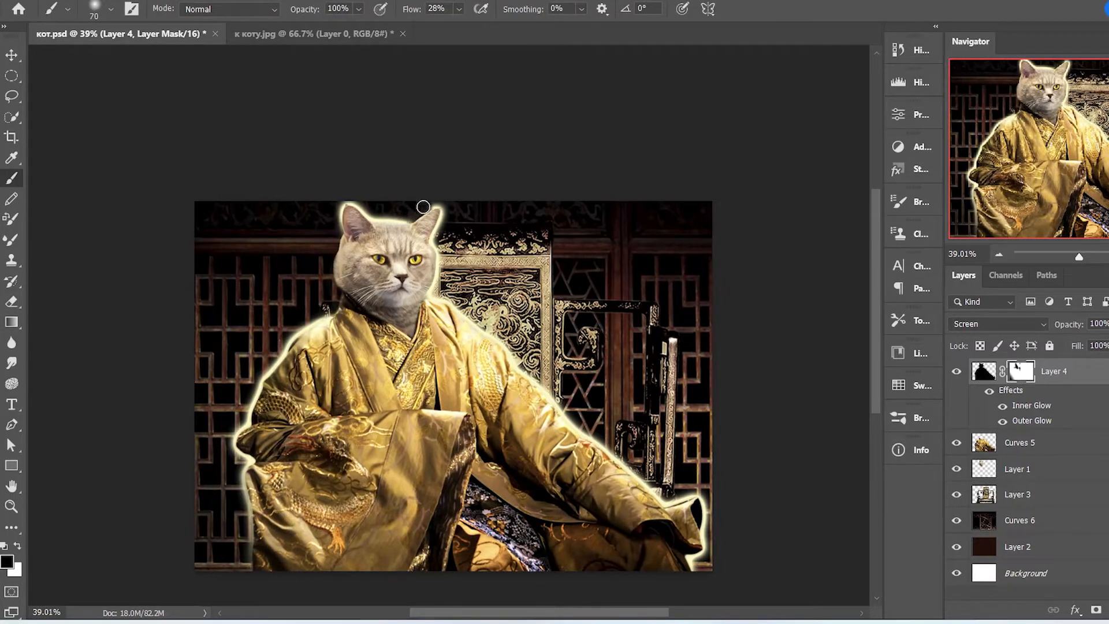
mouse_move(298, 329)
left_mouse_down()
mouse_move(240, 442)
mouse_move(245, 569)
left_mouse_up()
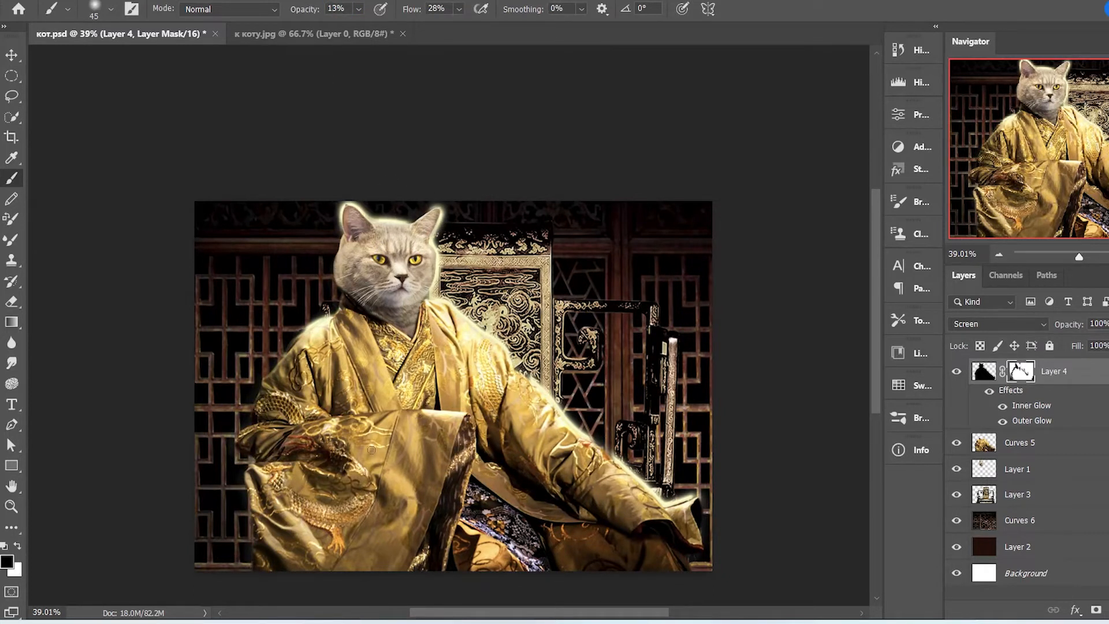
key("ctrl+s")
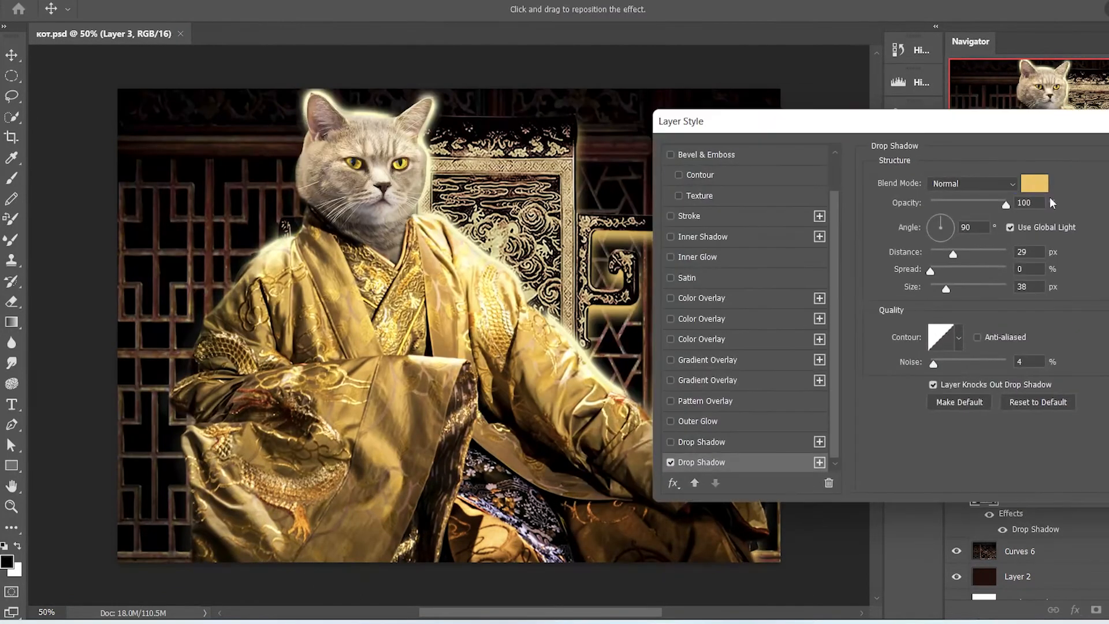
Give the chair in Layer 3 a second, black Darker Color Drop Shadow at 46% opacity and an Inner Glow coloured #000000
left_click_drag(1070, 310, 995, 144)
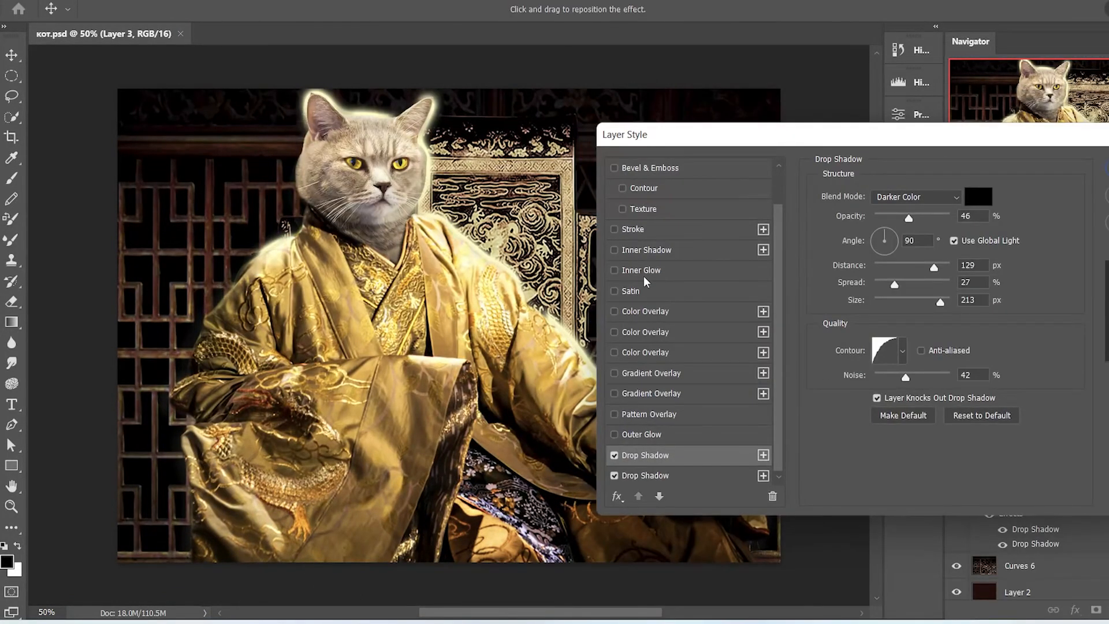
left_click(613, 271)
left_click(686, 244)
left_click(837, 224)
type("000000")
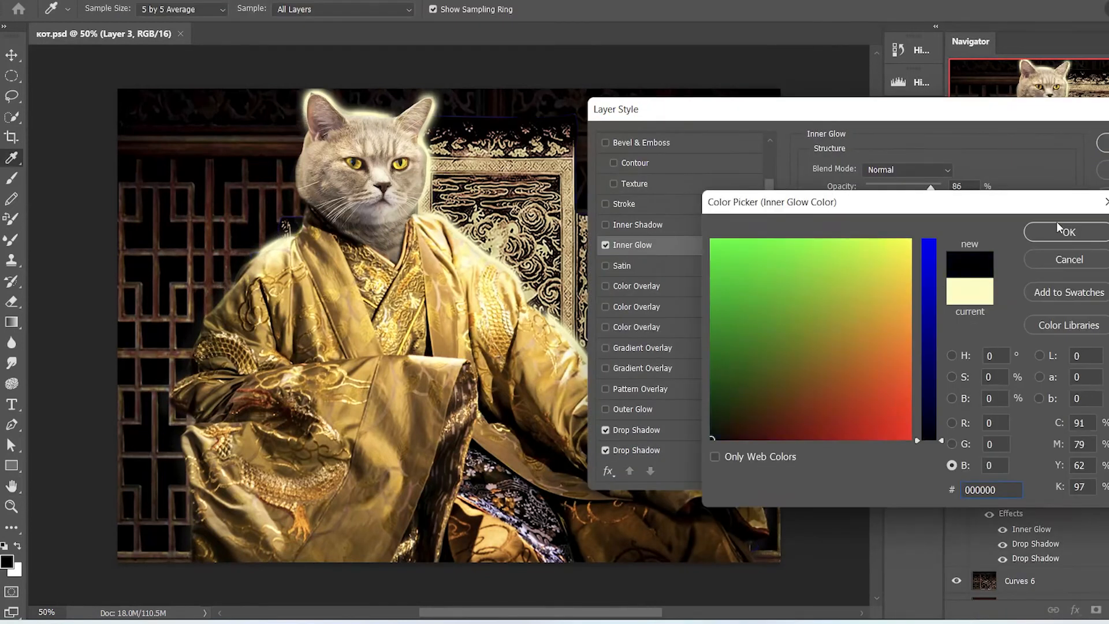
left_click(1059, 228)
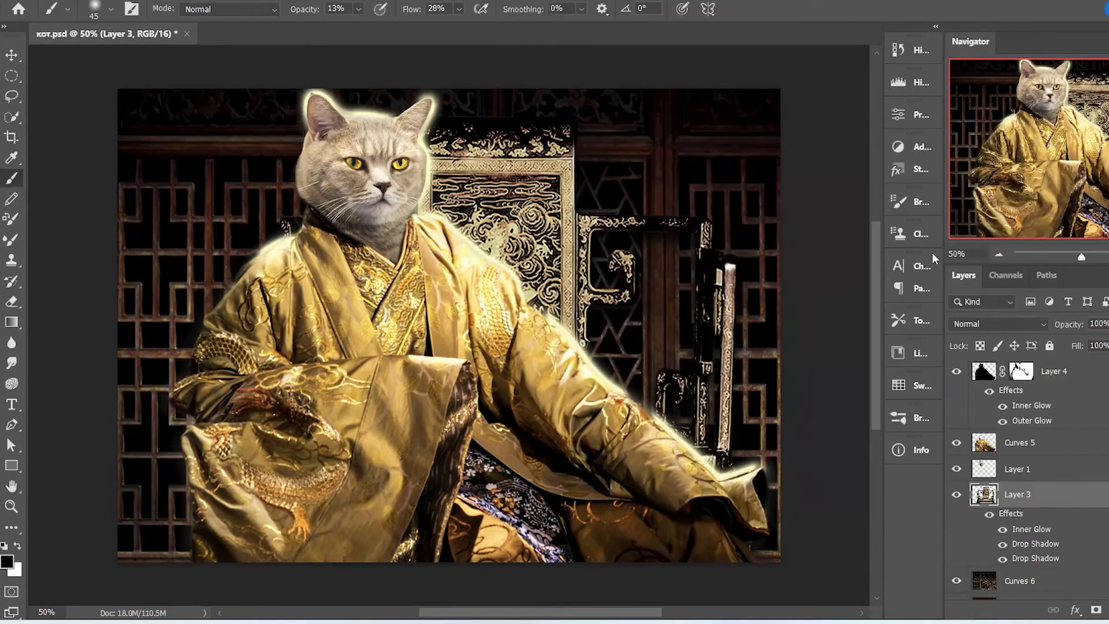
Duplicate Layer 4, hide the original, and try smudging the copy's glow along the sleeve at 92% strength
left_click(1051, 371)
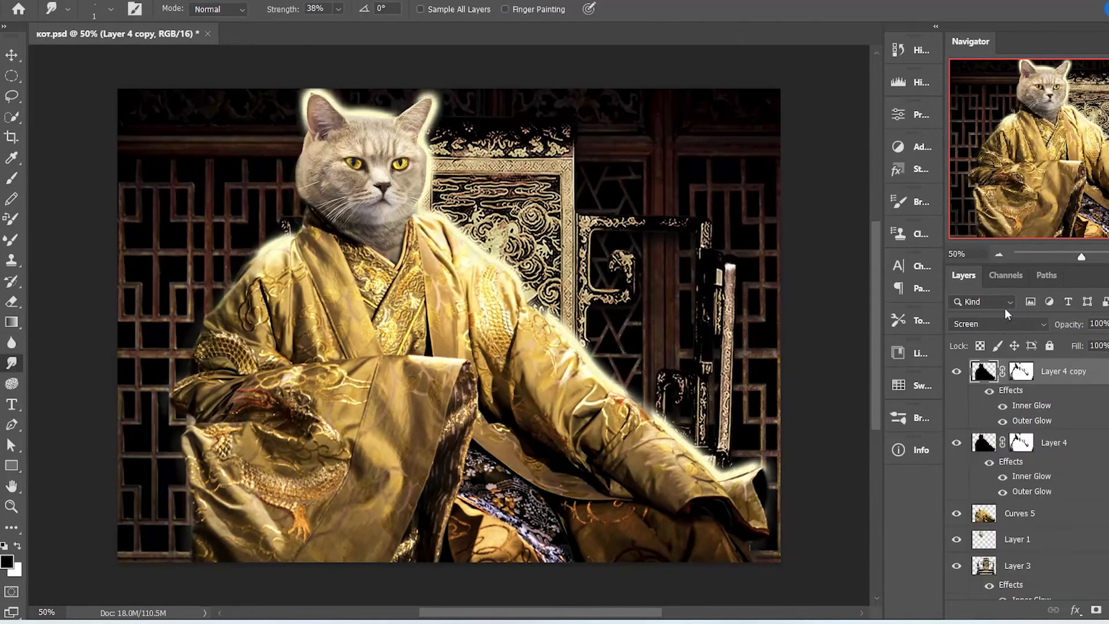
left_click(957, 442)
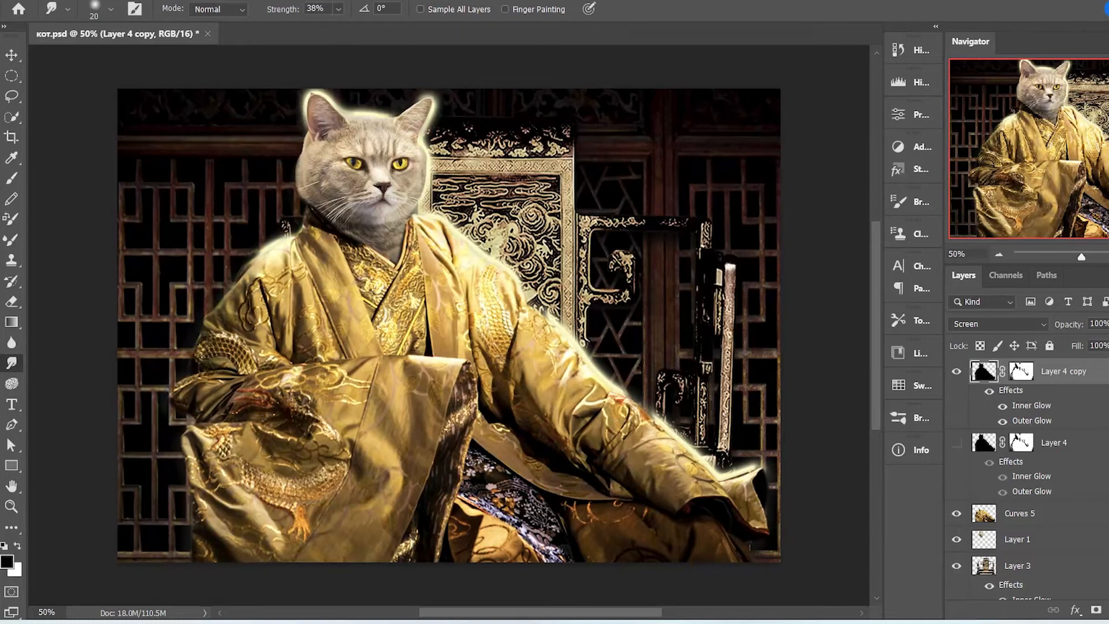
key("9")
key("2")
mouse_move(645, 408)
left_mouse_down()
mouse_move(618, 389)
mouse_move(667, 426)
mouse_move(626, 399)
left_mouse_up()
left_click_drag(757, 473, 726, 484)
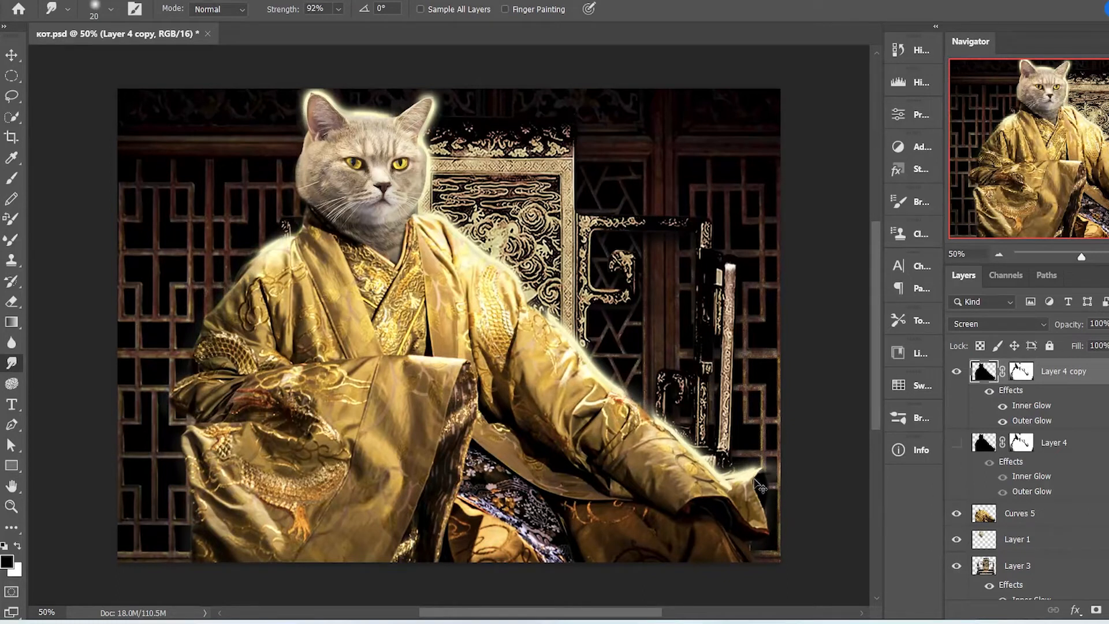
key("ctrl+z")
Smudge the glow on Layer 4 copy along the sleeve, shoulders and the side of the cat's face
left_click_drag(545, 311, 627, 396)
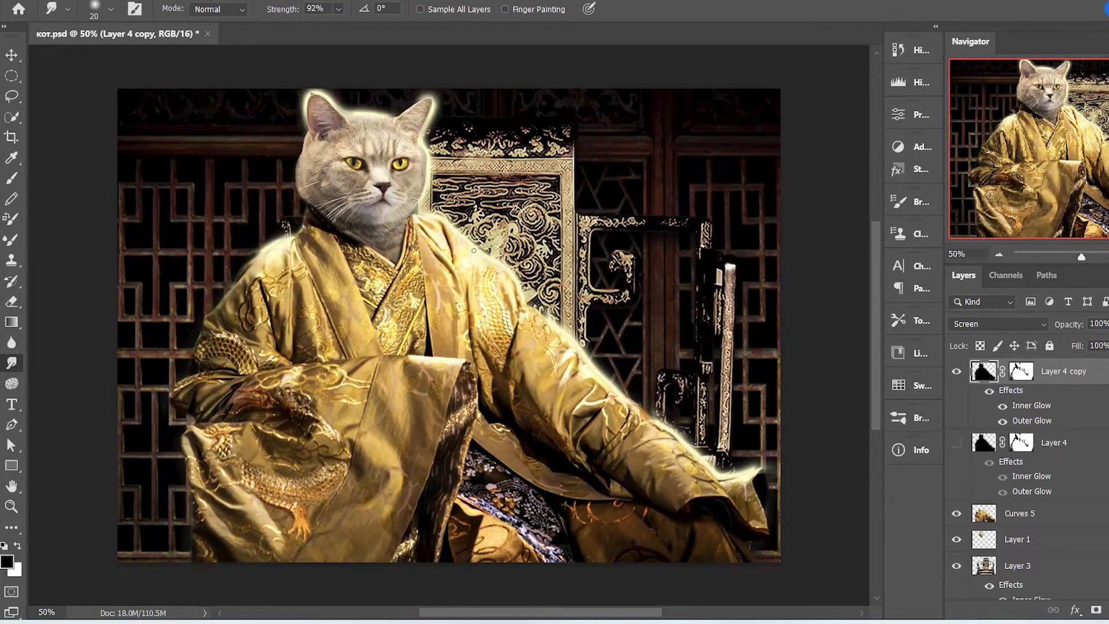
left_click_drag(474, 251, 512, 278)
mouse_move(304, 118)
left_mouse_down()
mouse_move(329, 95)
mouse_move(364, 113)
mouse_move(444, 97)
left_mouse_up()
key("ctrl+z")
key("ctrl+z")
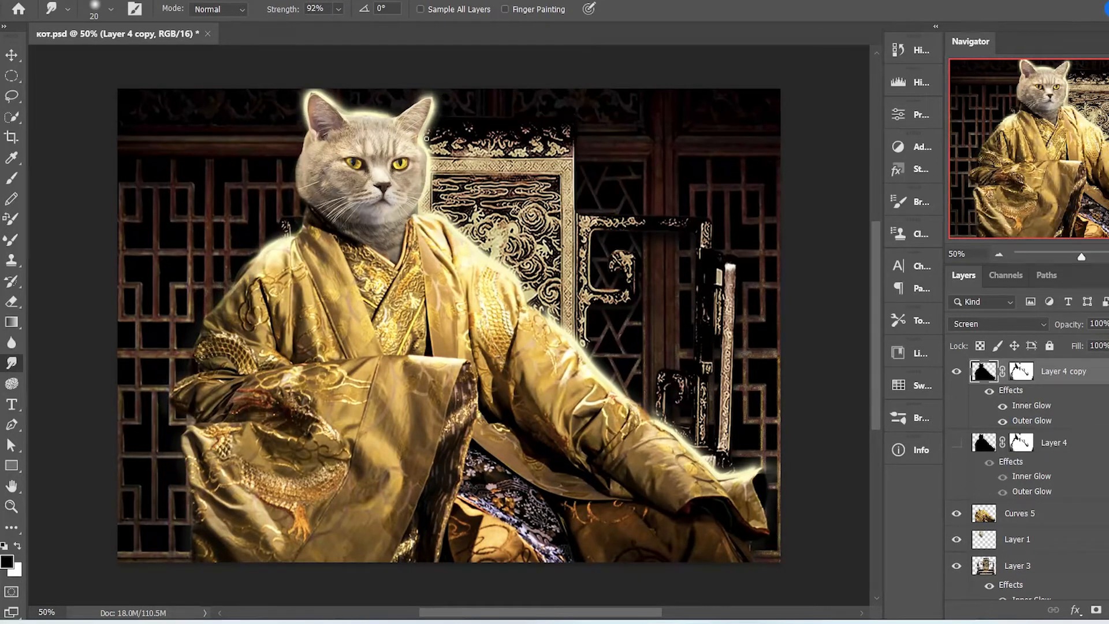
left_click_drag(285, 228, 314, 243)
left_click_drag(507, 268, 542, 301)
left_click_drag(738, 464, 771, 462)
mouse_move(417, 149)
left_mouse_down()
mouse_move(413, 184)
mouse_move(425, 186)
left_mouse_up()
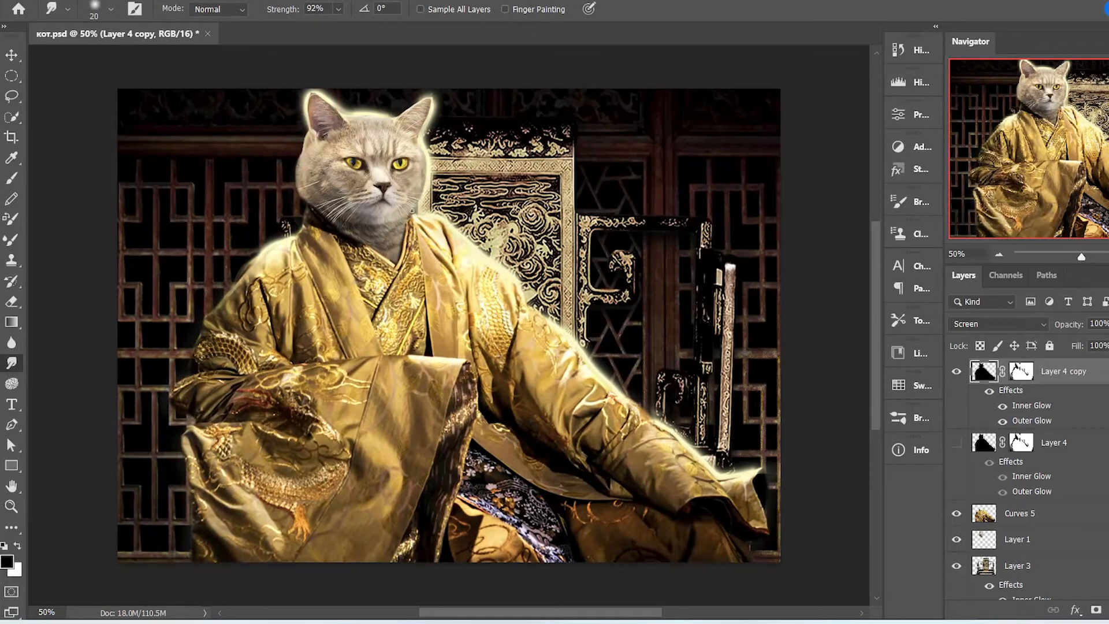
Add a Curves adjustment with lowered midtones and place it directly above the chair in Layer 3
left_click(1108, 610)
left_click(1092, 408)
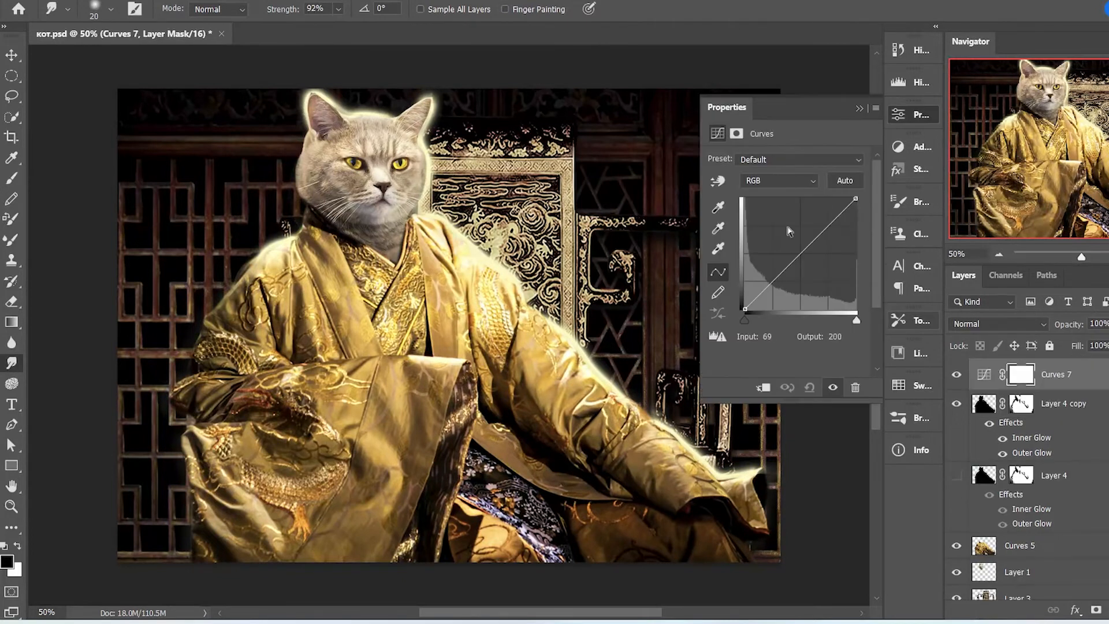
mouse_move(790, 264)
left_mouse_down()
mouse_move(775, 294)
mouse_move(777, 271)
mouse_move(785, 284)
left_mouse_up()
left_click(848, 212)
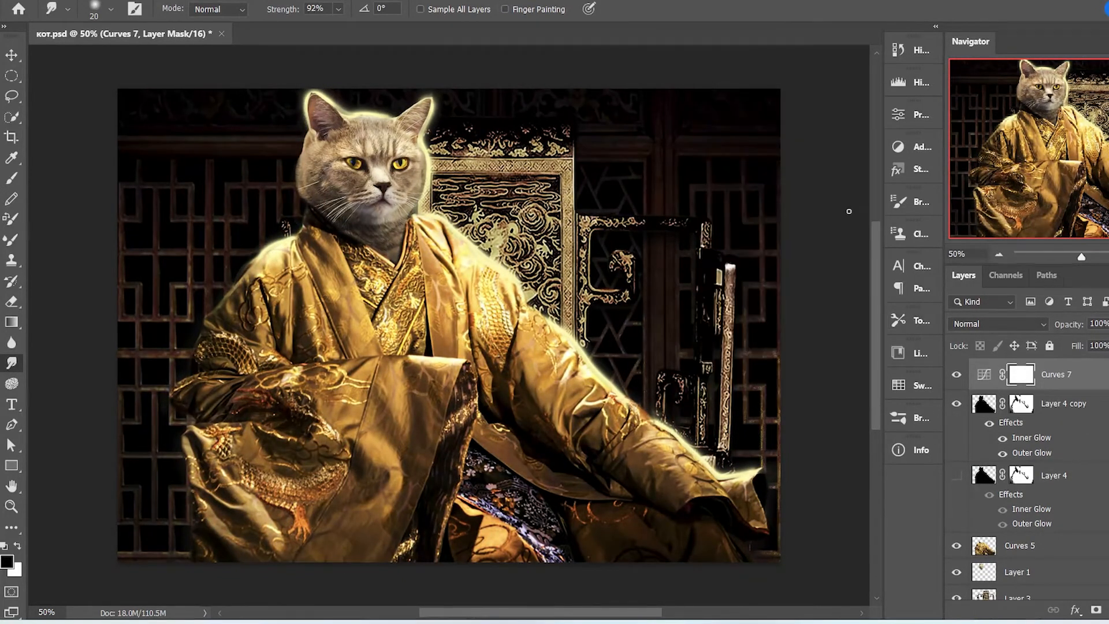
left_click_drag(1078, 400, 1040, 584)
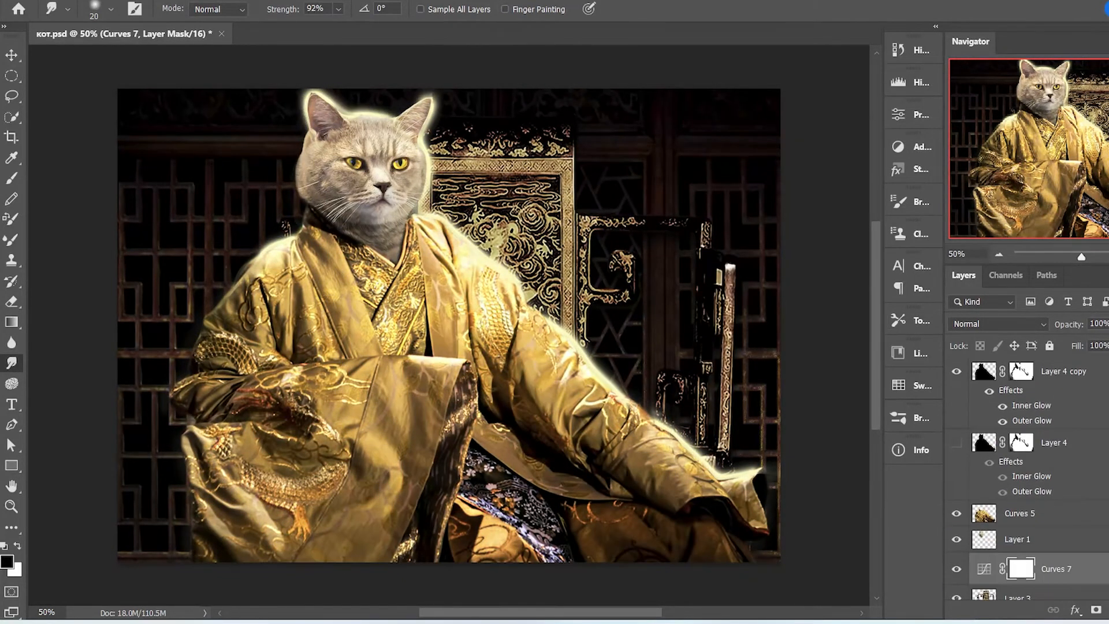
Select Layer 4 copy and set the Mixer Brush's Wet, Load, Mix and Flow to 1%
left_click(984, 371)
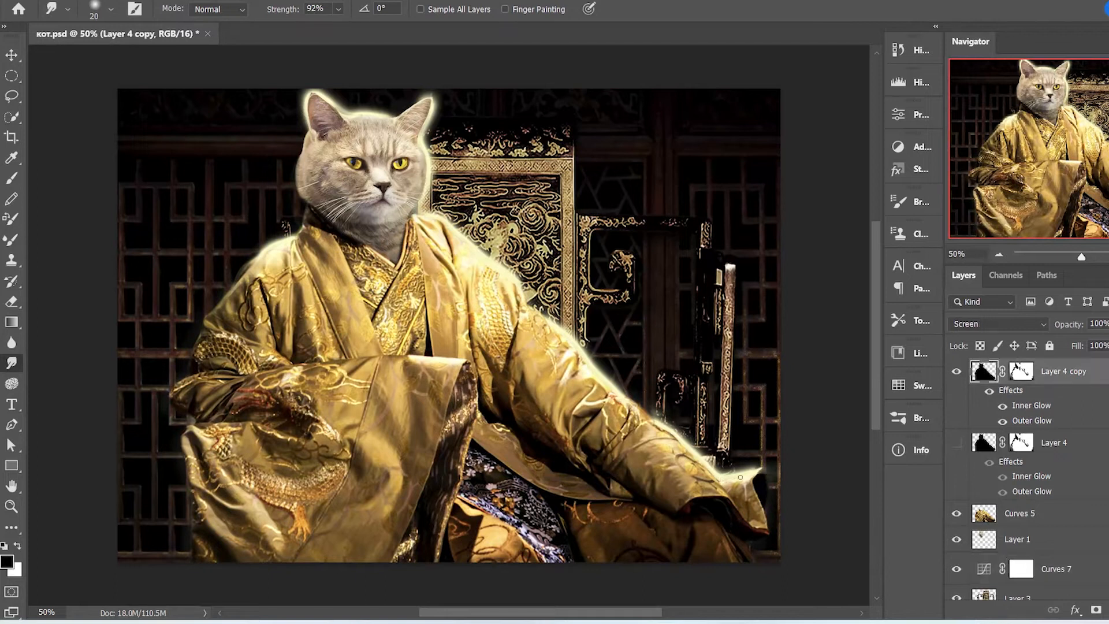
key("b")
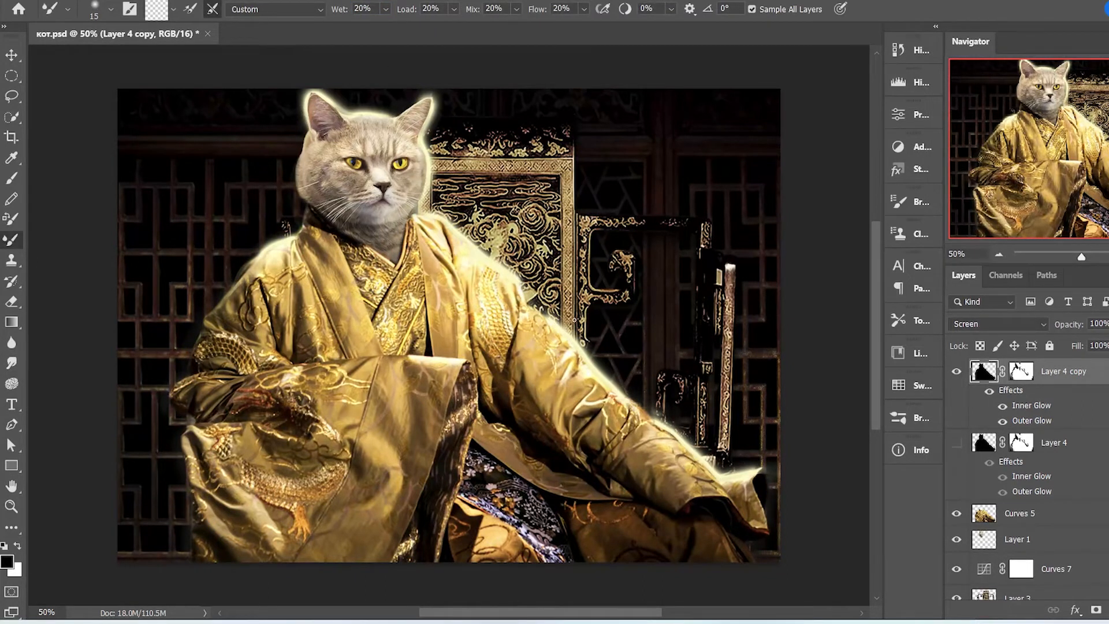
type("5")
key("Tab")
type("5")
key("Tab")
type("5")
key("Tab")
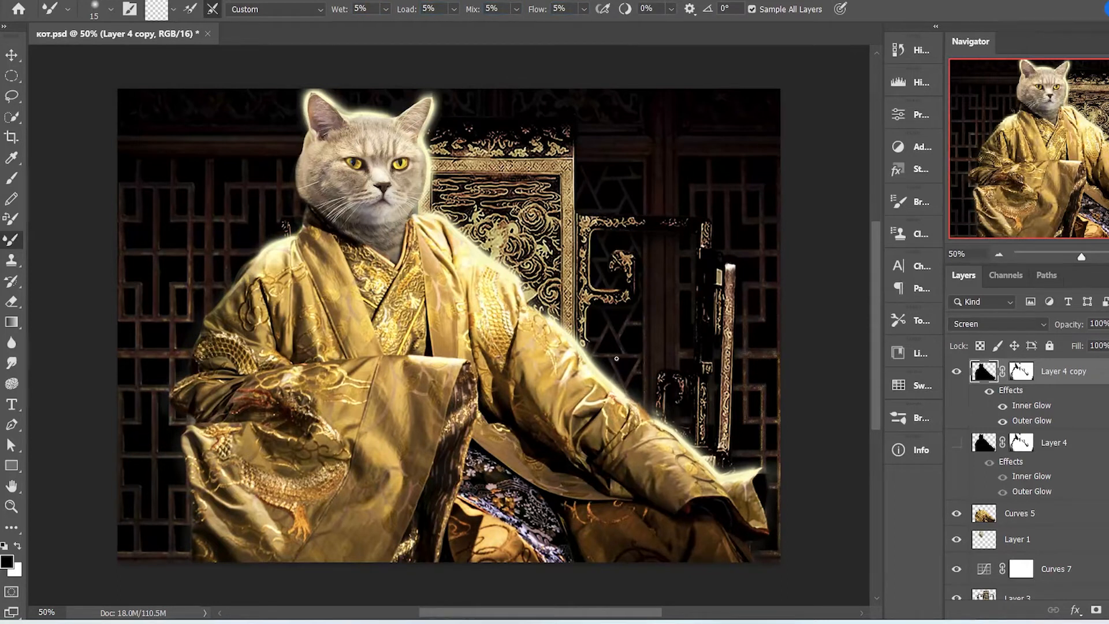
type("1")
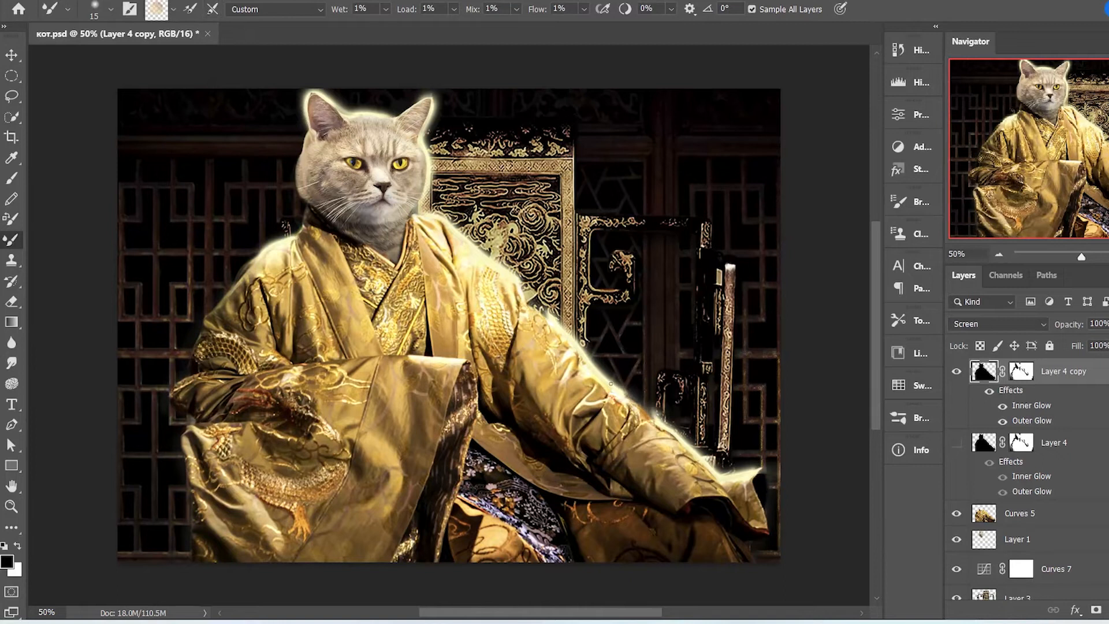
Apply a Gaussian Blur to the glow on Layer 4 copy
left_click(13, 383)
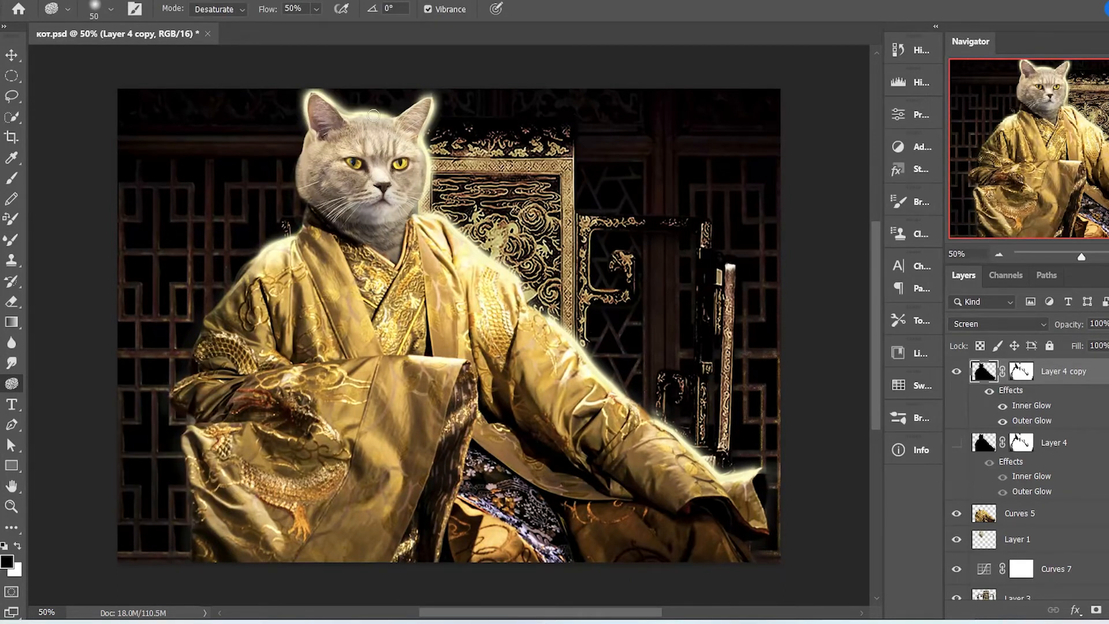
left_click(210, 1)
mouse_move(242, 173)
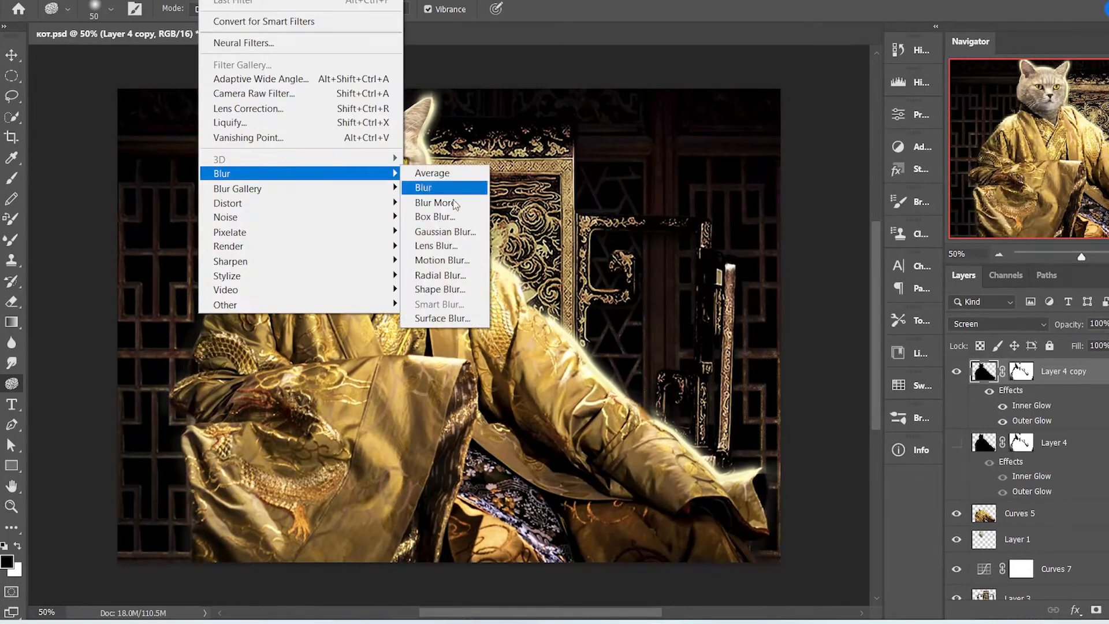
left_click(449, 232)
left_click_drag(770, 465, 805, 465)
key("Return")
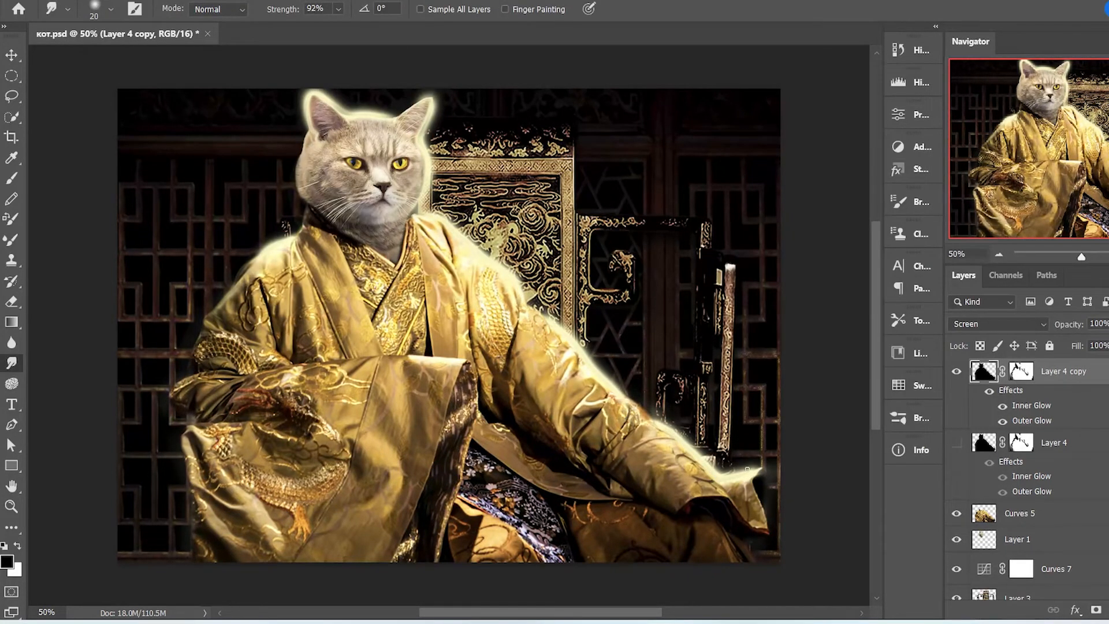
Add a brightening Curves adjustment above Layer 4 copy, invert its mask to black, and paint highlights in white at 9% opacity
left_click(1107, 610)
left_click(1092, 413)
mouse_move(802, 257)
left_mouse_down()
mouse_move(802, 214)
mouse_move(807, 233)
left_mouse_up()
key("ctrl+i")
left_click(849, 109)
key("b")
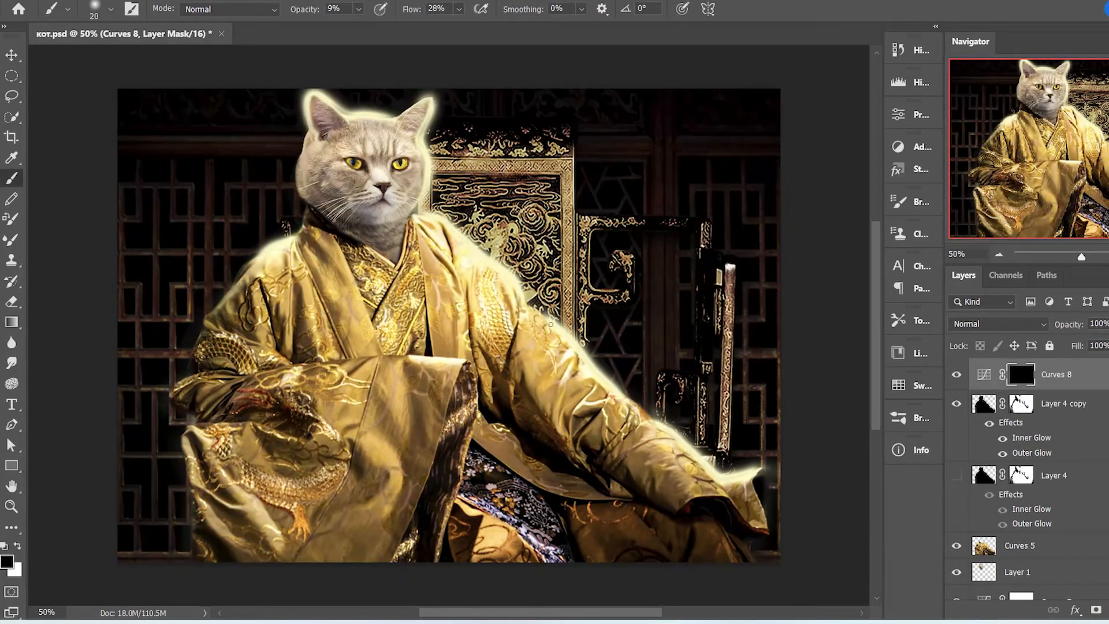
key("x")
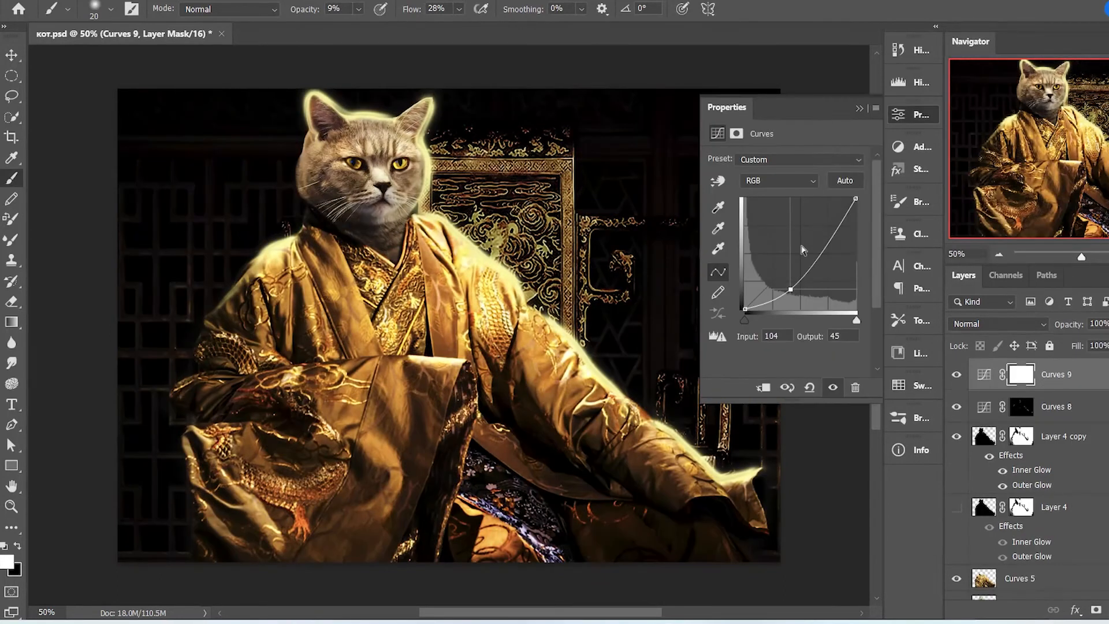
Invert the Curves 9 mask to black and paint white around the cat's eyes with a 4 px brush at 100% opacity
key("ctrl+i")
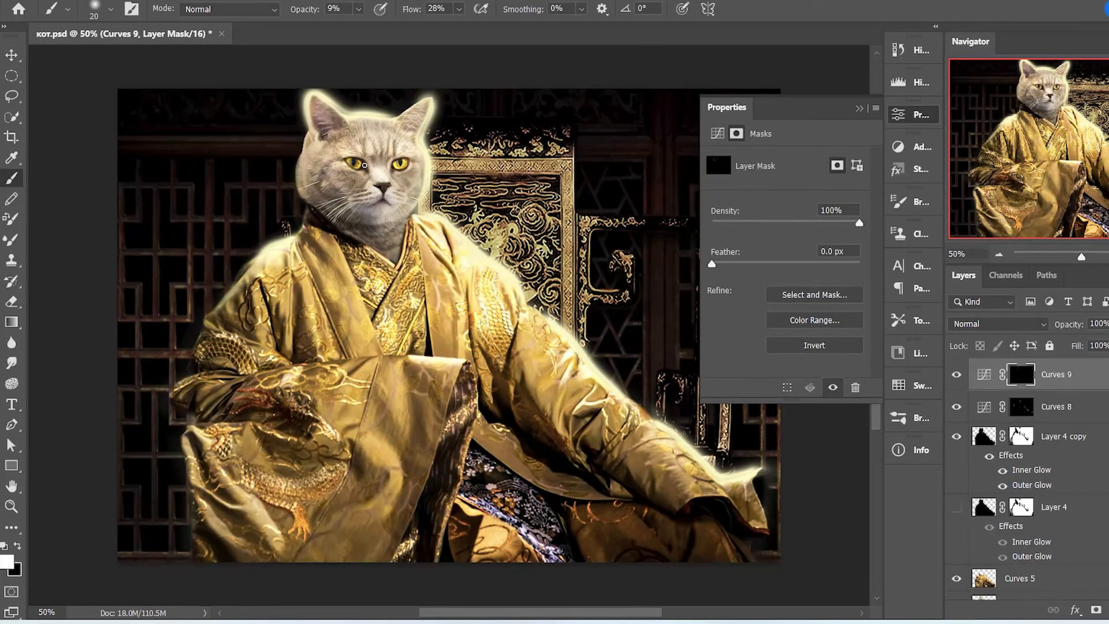
key("z")
left_click_drag(364, 171, 456, 171)
key("0")
key("[")
key("[")
key("[")
key("[")
key("[")
key("[")
key("[")
key("[")
mouse_move(367, 151)
left_mouse_down()
mouse_move(339, 107)
mouse_move(319, 100)
left_mouse_up()
mouse_move(329, 159)
left_mouse_down()
mouse_move(303, 155)
mouse_move(260, 103)
mouse_move(300, 131)
mouse_move(286, 144)
left_mouse_up()
mouse_move(511, 152)
left_mouse_down()
mouse_move(519, 118)
mouse_move(519, 152)
mouse_move(581, 155)
mouse_move(598, 116)
mouse_move(579, 97)
mouse_move(512, 123)
left_mouse_up()
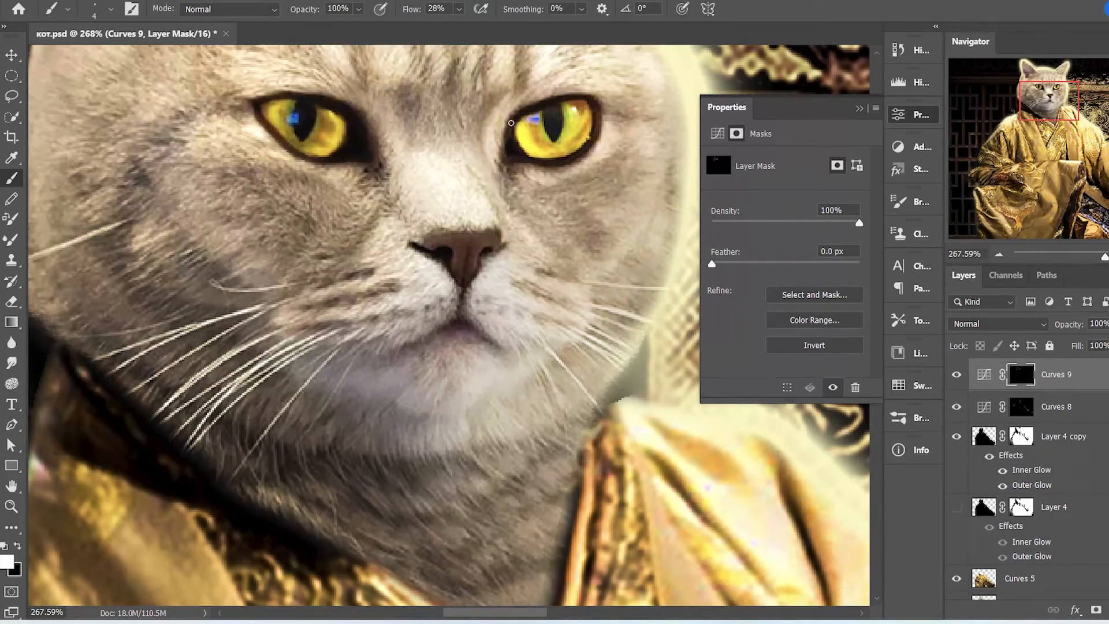
Paint white on the Curves 9 mask along both collar edges with a 7 px brush at 42% opacity
left_click_drag(370, 387, 367, 265)
key("4")
key("2")
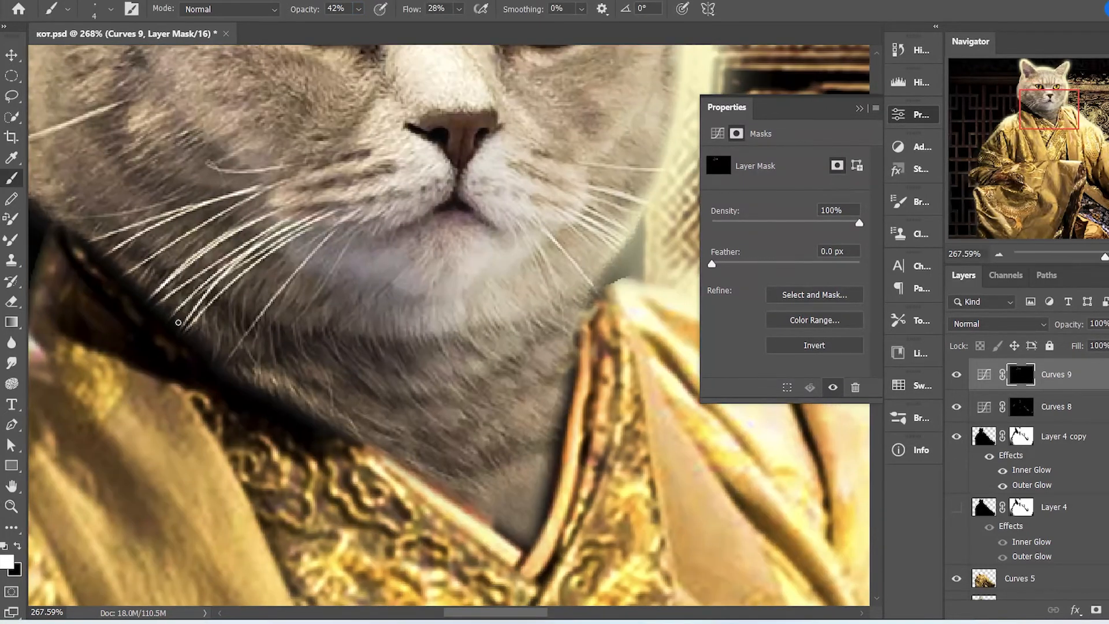
key("]")
key("]")
key("]")
left_click_drag(225, 366, 521, 538)
mouse_move(579, 324)
left_mouse_down()
mouse_move(523, 547)
mouse_move(540, 508)
left_mouse_up()
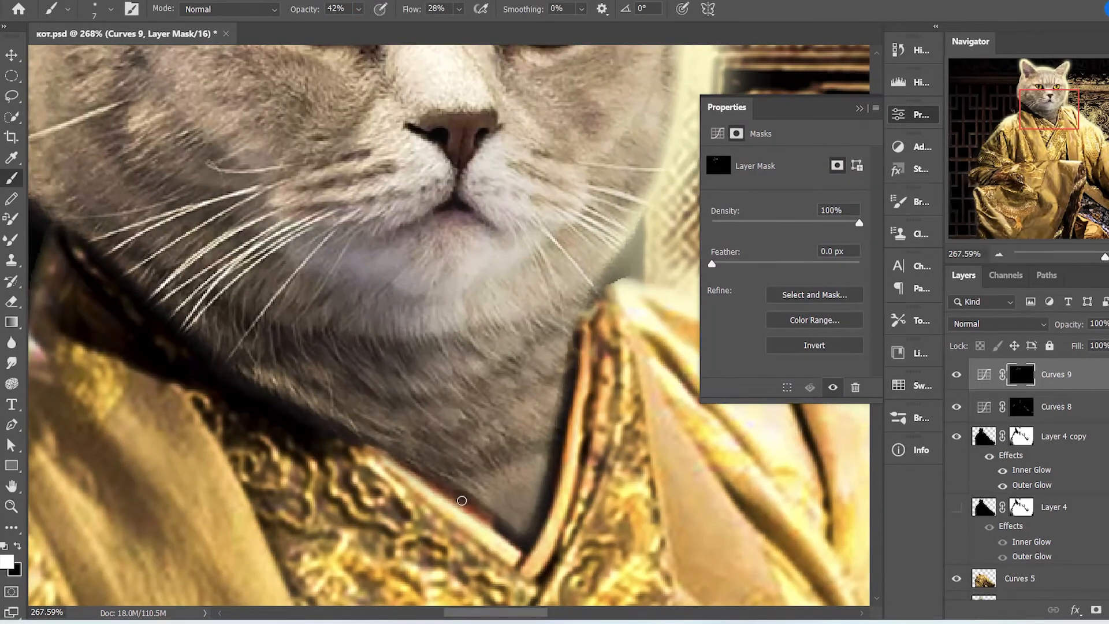
Switch to the Curves 8 mask and enlarge the brush to 15 px
key("ctrl+0")
key("alt+bracketleft")
key("]")
key("]")
key("]")
key("]")
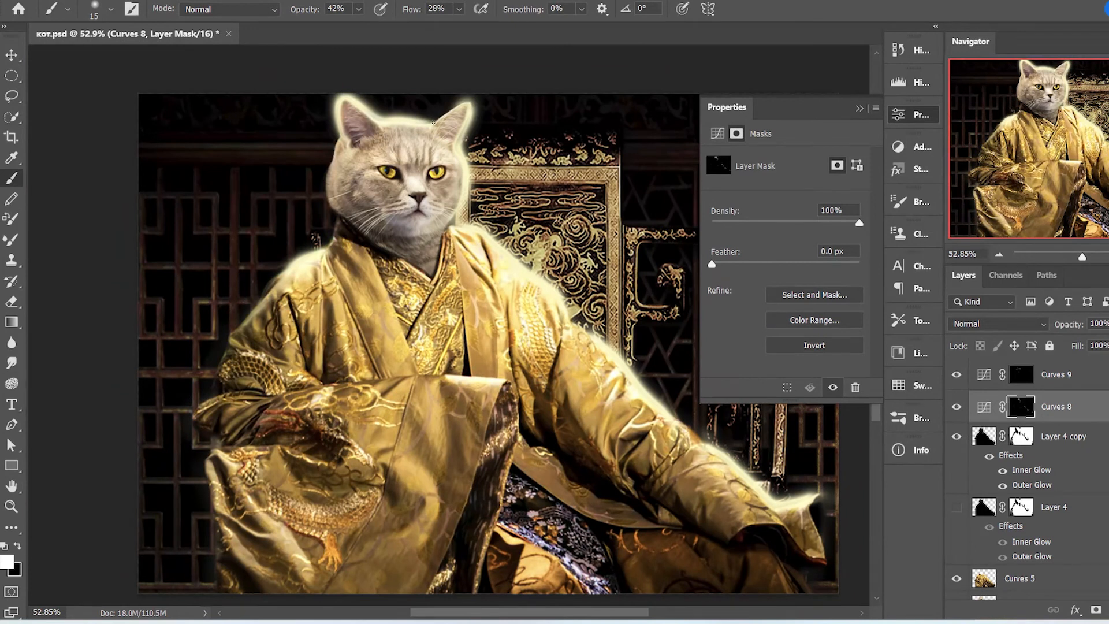
Paint white on the Curves 9 mask with a large soft brush at 16% opacity to darken the sleeves and lower robe
key("alt+bracketright")
key("shift+b")
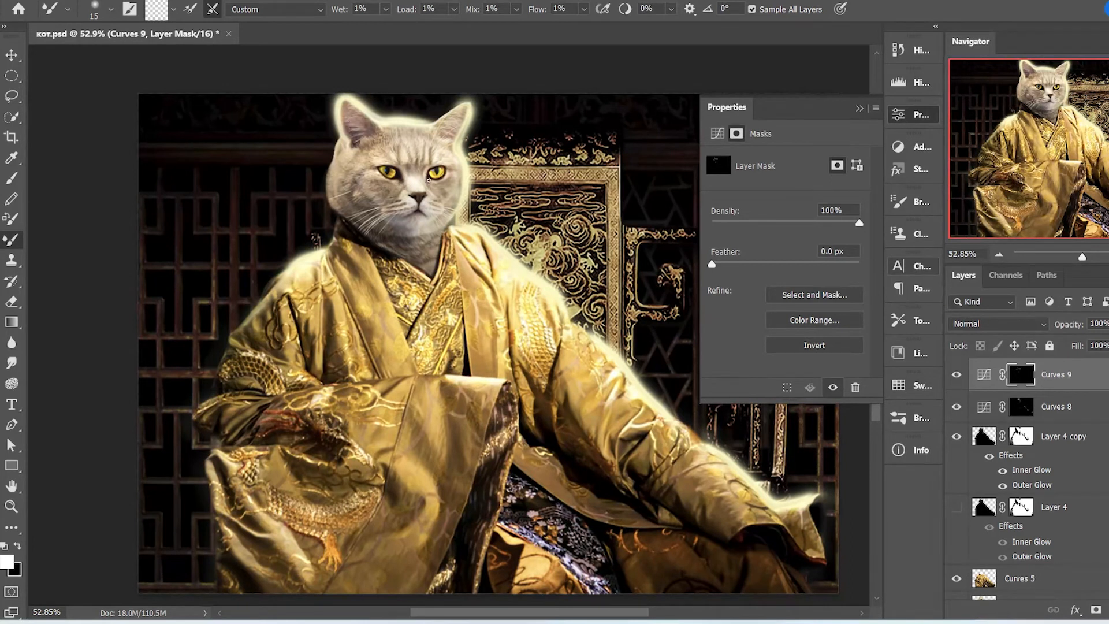
key("bracketright")
key("bracketright")
key("bracketright")
key("bracketright")
key("bracketright")
key("bracketright")
key("bracketright")
key("bracketright")
key("bracketright")
key("bracketright")
key("bracketright")
key("bracketright")
key("shift+b")
mouse_move(225, 444)
left_mouse_down()
mouse_move(218, 474)
mouse_move(222, 347)
left_mouse_up()
left_click(361, 533)
mouse_move(333, 427)
left_mouse_down()
mouse_move(331, 375)
mouse_move(407, 398)
left_mouse_up()
left_click(715, 535)
Reduce the brush to 125 px and paint further shading over the hanging sleeve, chest and shoulder of the robe
key("bracketleft")
key("bracketleft")
key("bracketleft")
key("bracketleft")
key("bracketleft")
key("bracketleft")
key("bracketleft")
key("bracketleft")
key("bracketleft")
key("bracketleft")
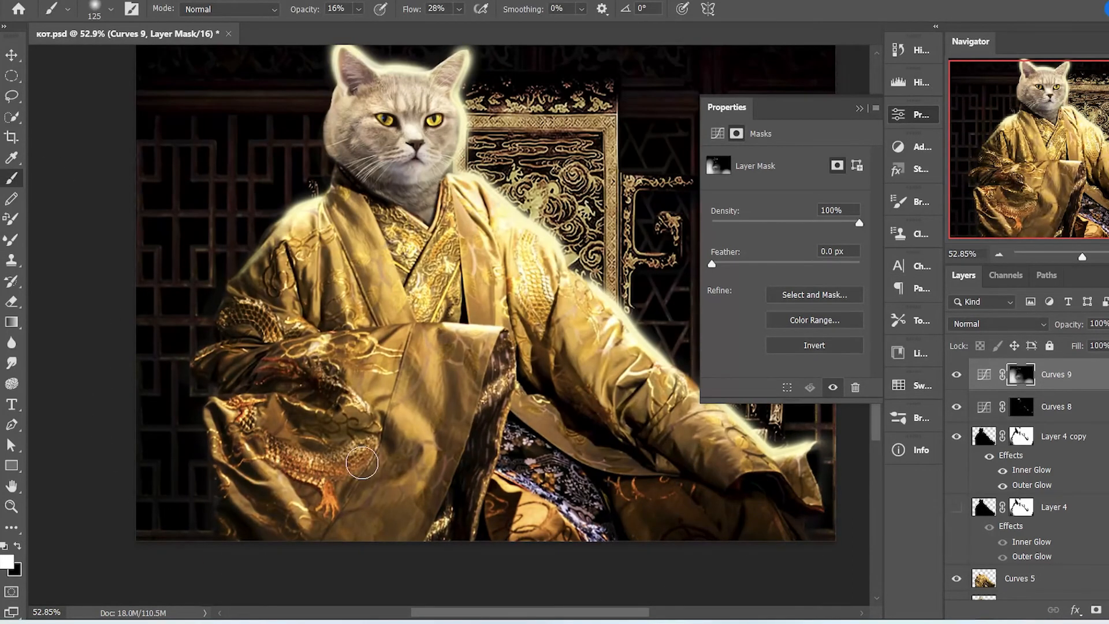
left_click(419, 459)
left_click(318, 274)
left_click_drag(372, 291, 371, 254)
left_click_drag(510, 243, 475, 208)
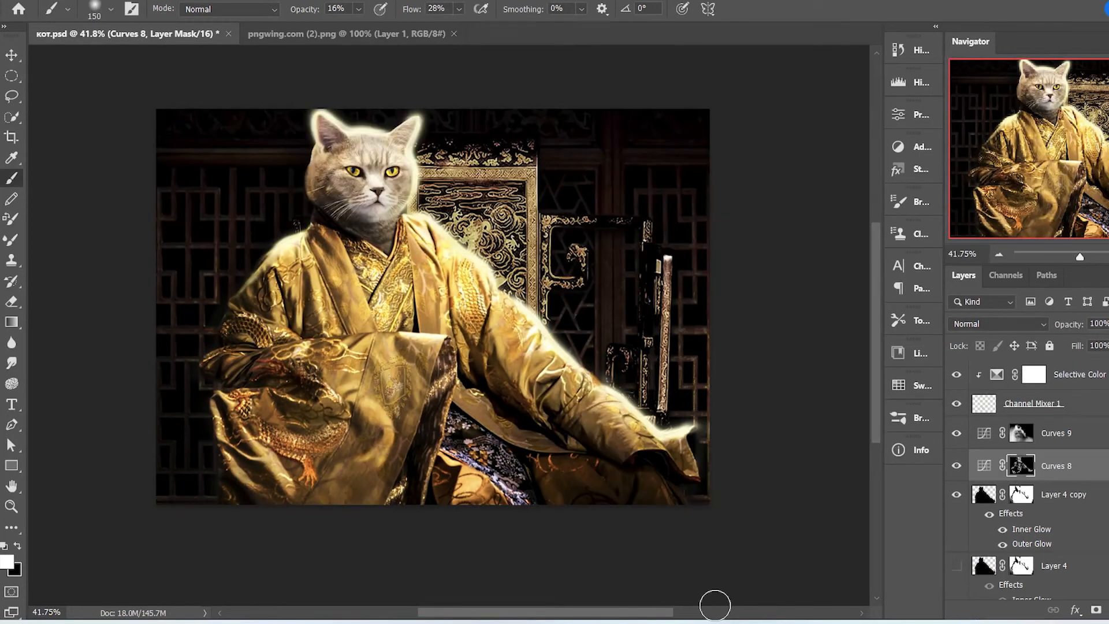
Stamp all visible layers into a new layer above Channel Mixer 1 for the Camera Raw filter
key("alt+bracketright")
key("alt+bracketright")
key("ctrl+alt+shift+e")
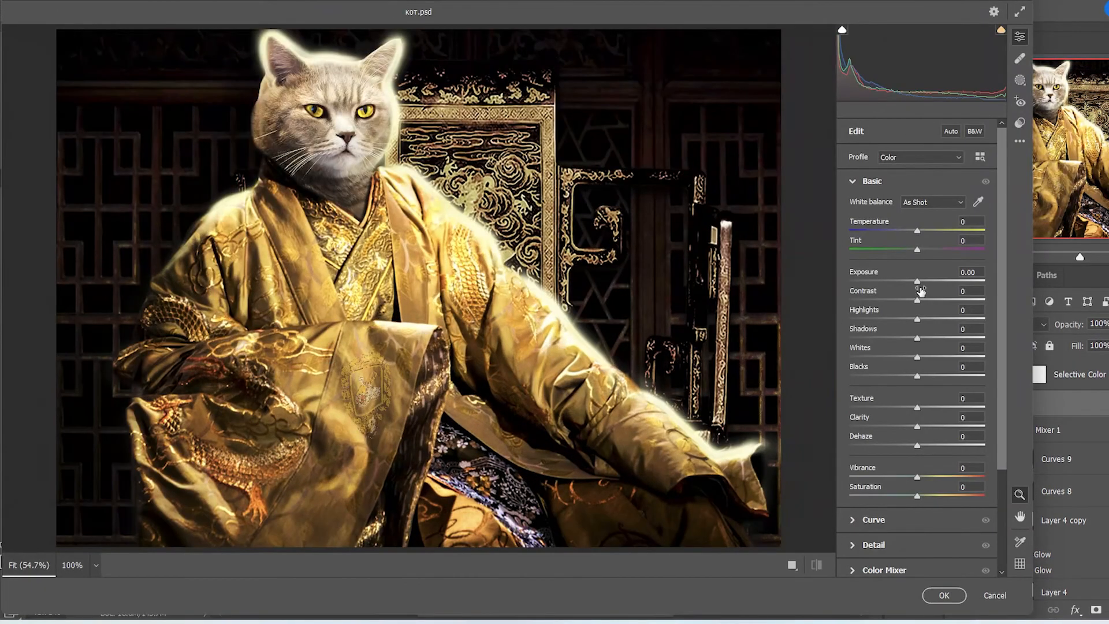
In Camera Raw's before/after view, set Exposure -0.35, Contrast +7, Highlights +12, Shadows +16 and Whites +32, and adjust Dehaze
key("q")
left_click_drag(917, 281, 939, 356)
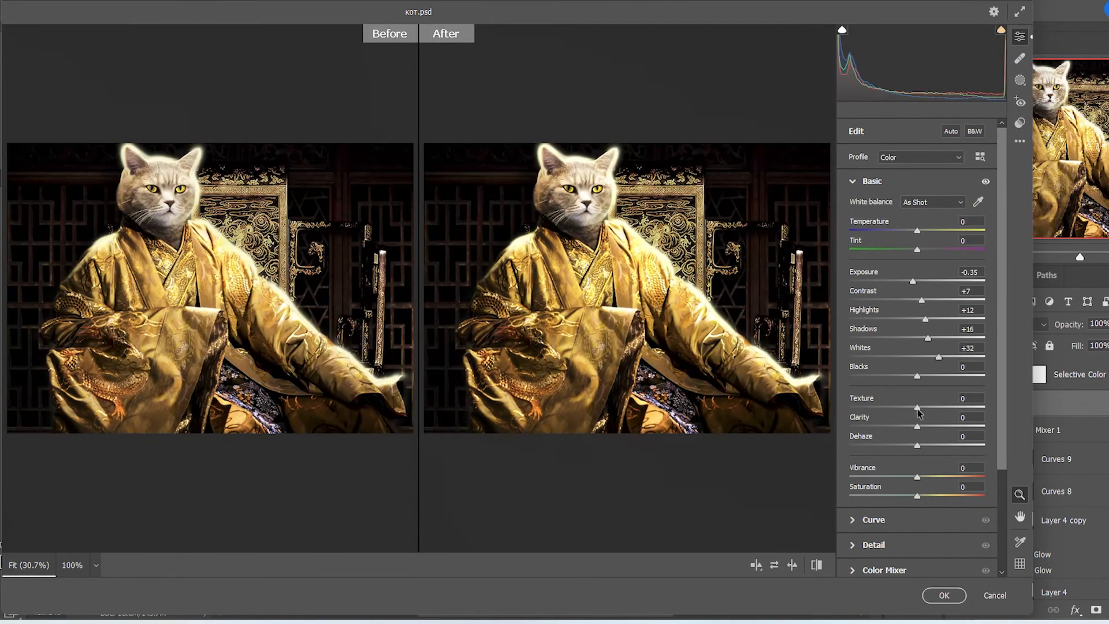
mouse_move(918, 407)
left_mouse_down()
mouse_move(942, 409)
mouse_move(916, 408)
left_mouse_up()
mouse_move(918, 427)
left_mouse_down()
mouse_move(937, 425)
mouse_move(919, 427)
left_mouse_up()
left_click_drag(917, 445, 940, 445)
Set the Blue Primary Saturation to +76 in the camera calibration
scroll(944, 446, "down", 5)
left_click(883, 567)
left_click_drag(917, 565, 968, 566)
left_click(917, 451)
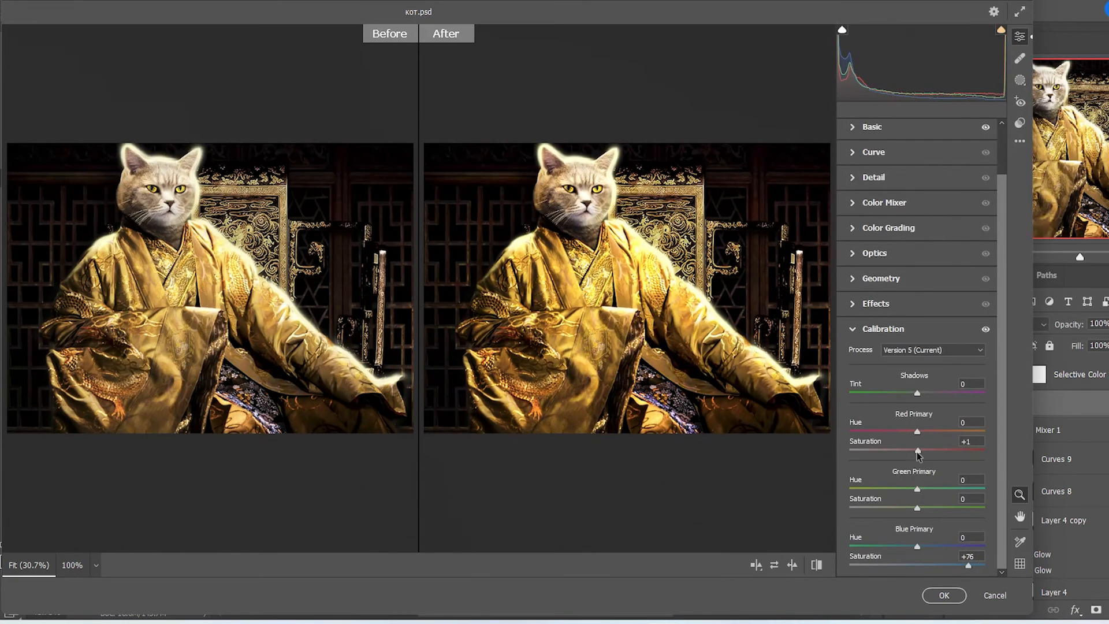
left_click(853, 208)
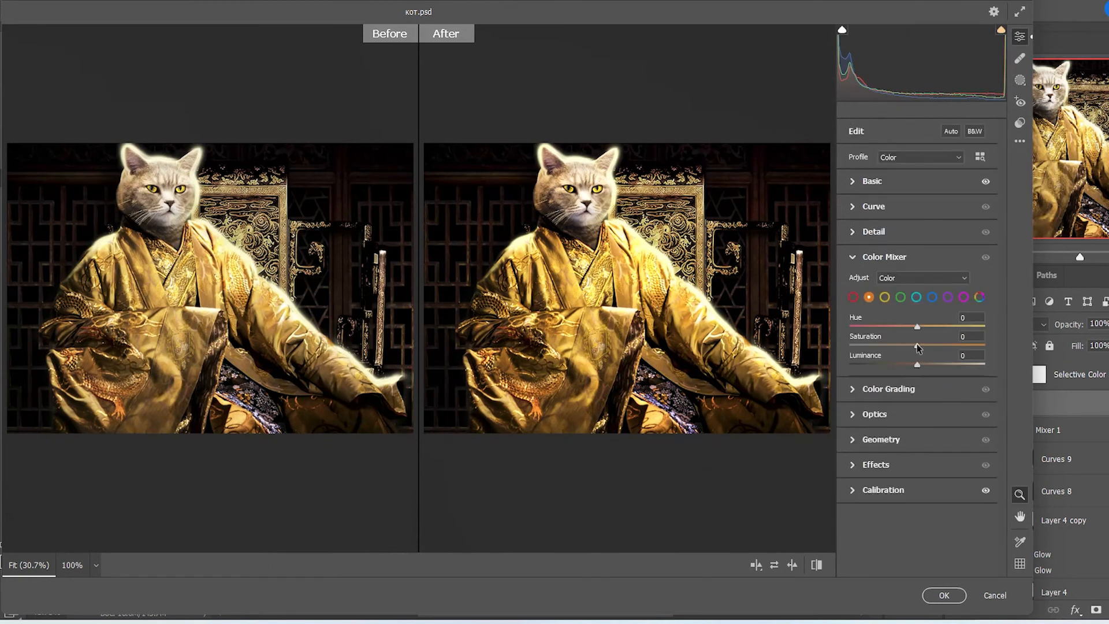
left_click_drag(917, 346, 917, 346)
Set Noise Reduction to 31, Color Noise Reduction to 45 and Vignetting to -14
left_click(853, 231)
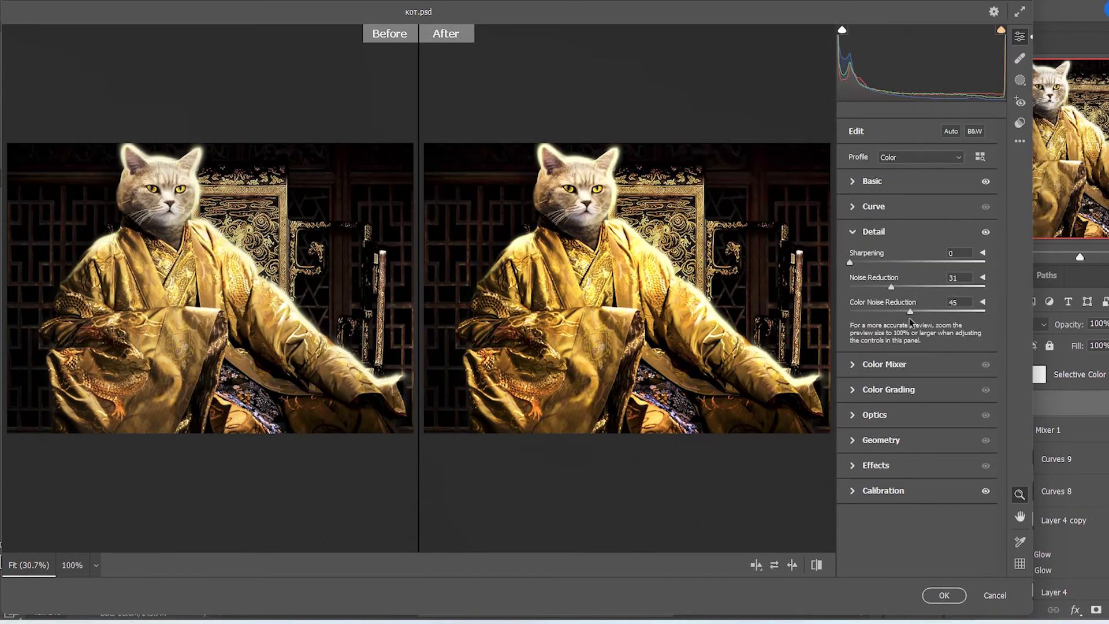
left_click(852, 465)
left_click_drag(918, 414, 908, 415)
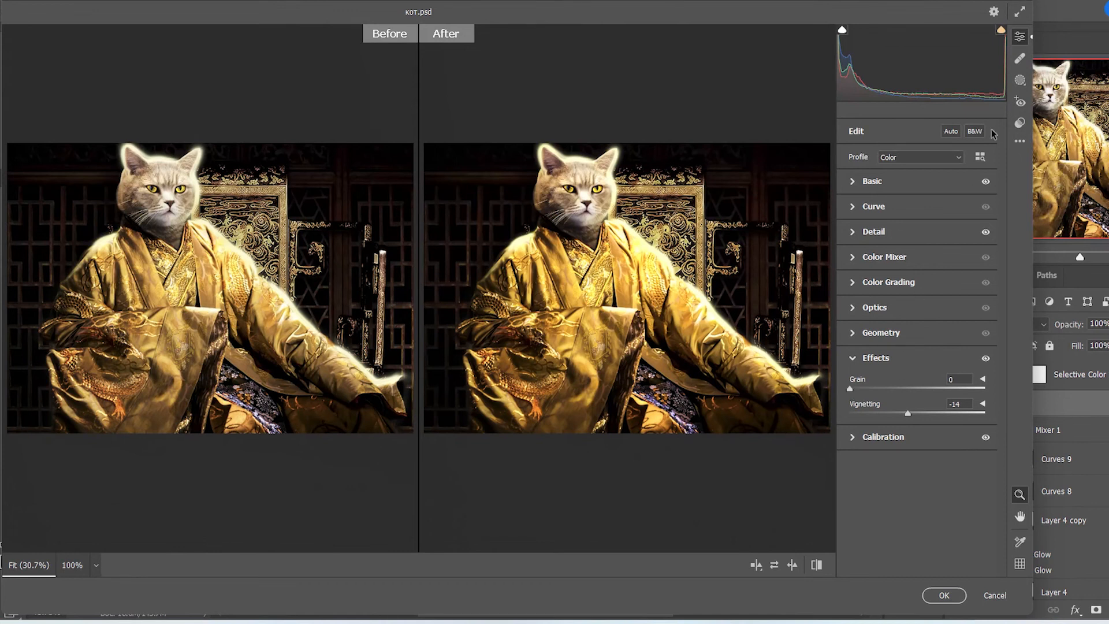
Create a Background mask with Sharpness +55 and Noise Reduction +40, and apply the Camera Raw edits to the layer
left_click(1020, 79)
left_click(961, 163)
left_click_drag(1004, 332, 1004, 411)
mouse_move(916, 424)
left_mouse_down()
mouse_move(938, 432)
mouse_move(892, 428)
mouse_move(920, 431)
left_mouse_up()
scroll(920, 431, "down", 5)
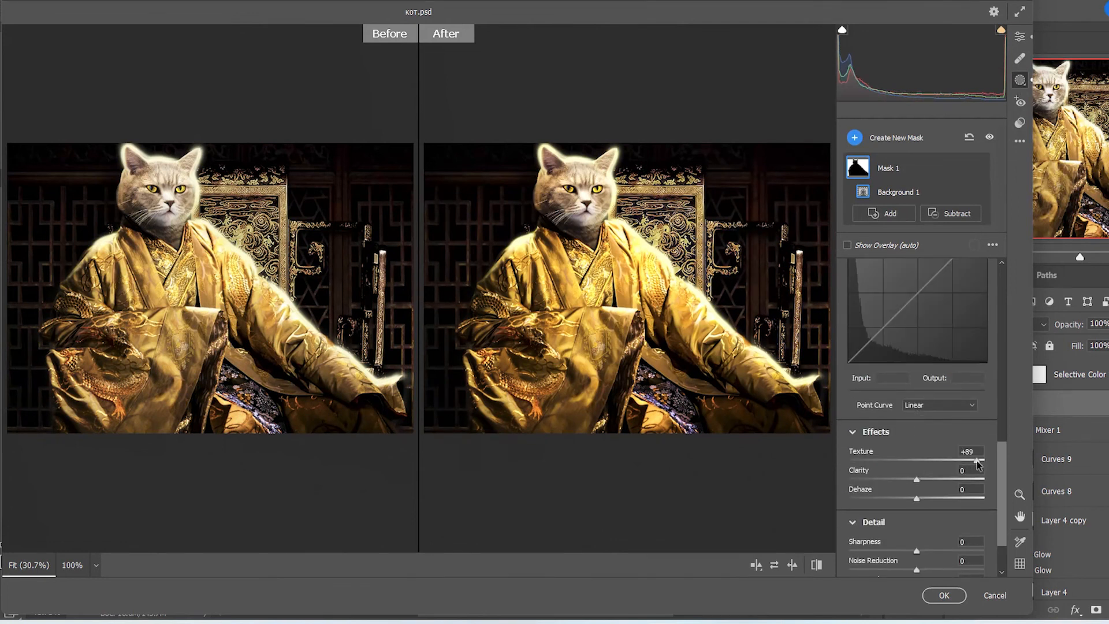
scroll(985, 463, "down", 2)
left_click_drag(917, 481, 955, 483)
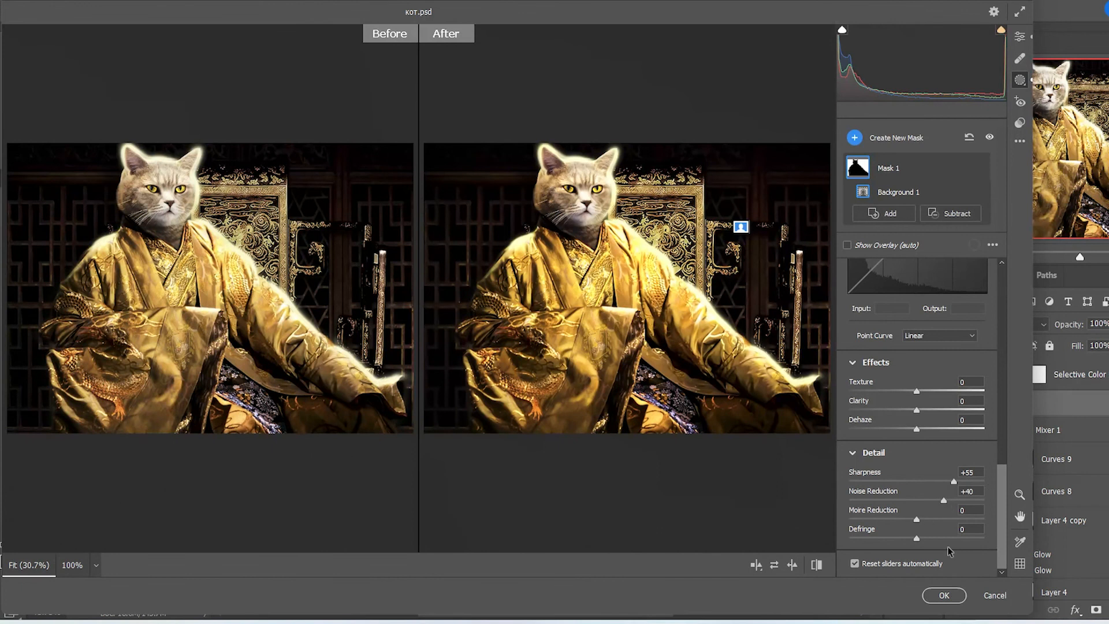
key("Return")
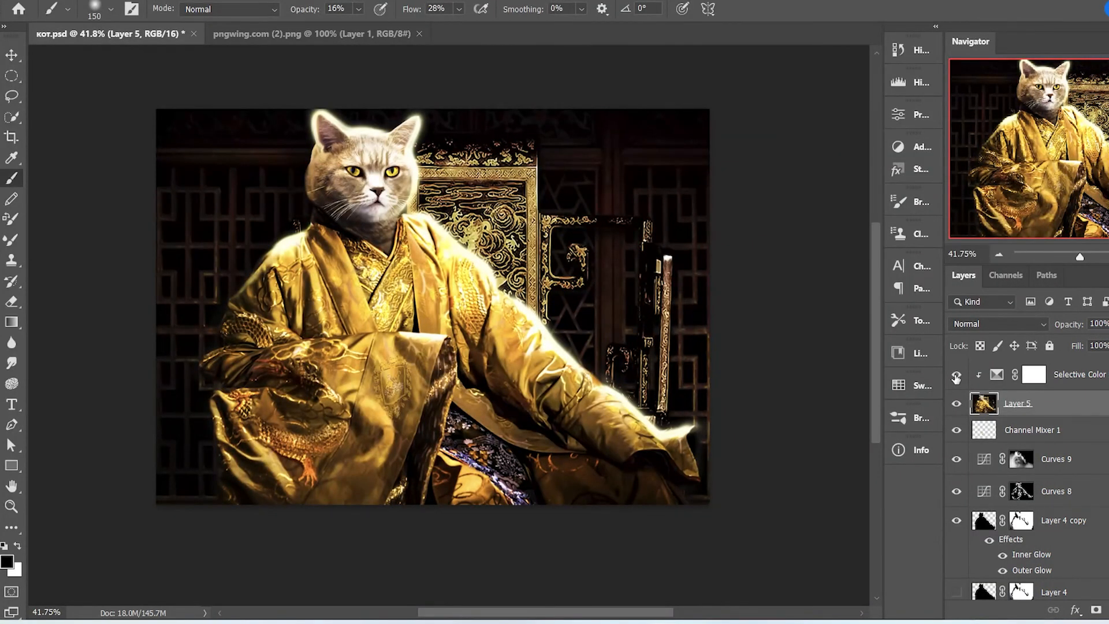
Hide the Selective Color adjustment clipped to Layer 5
left_click(957, 375)
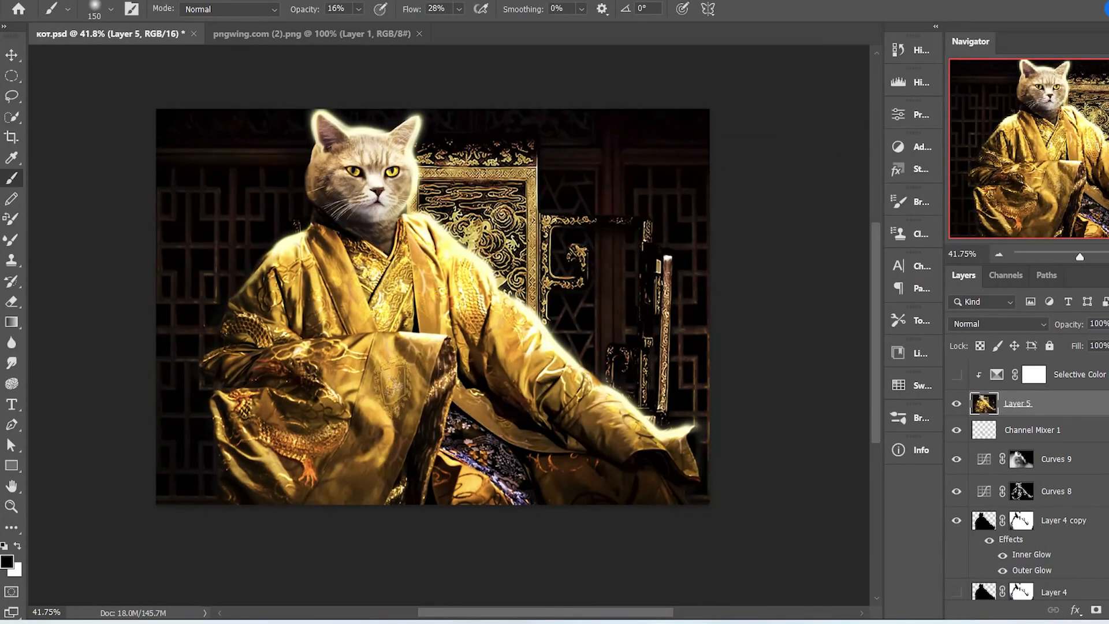
left_click(31, 9)
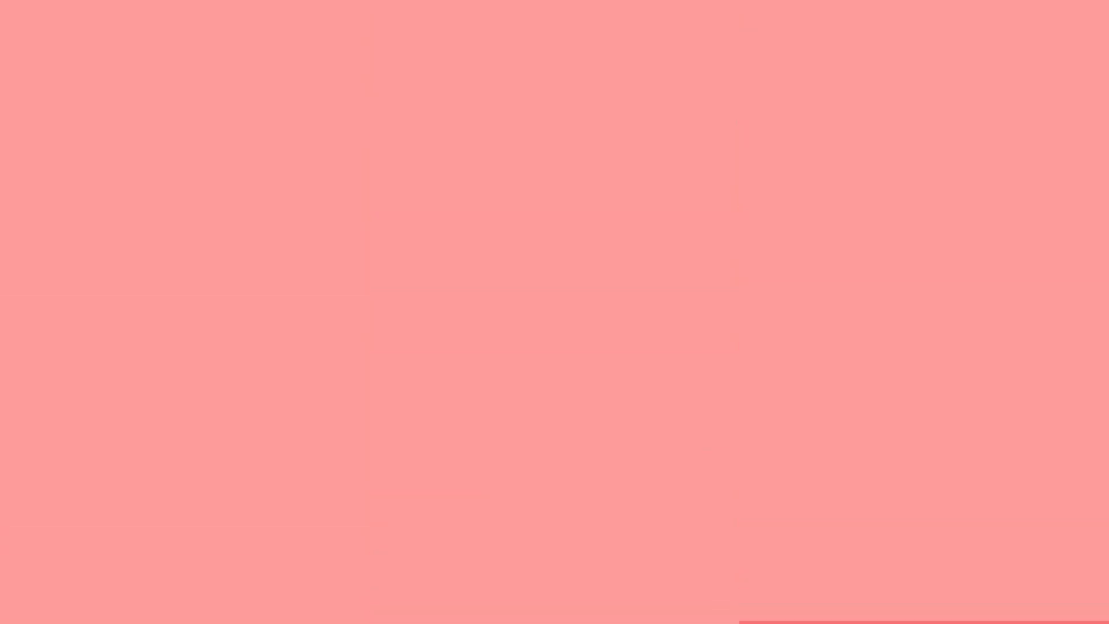